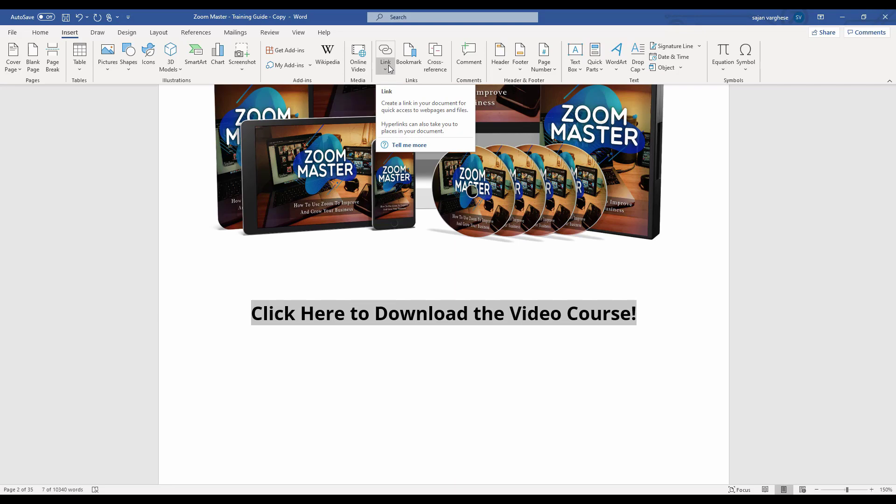
click(389, 67)
click(376, 56)
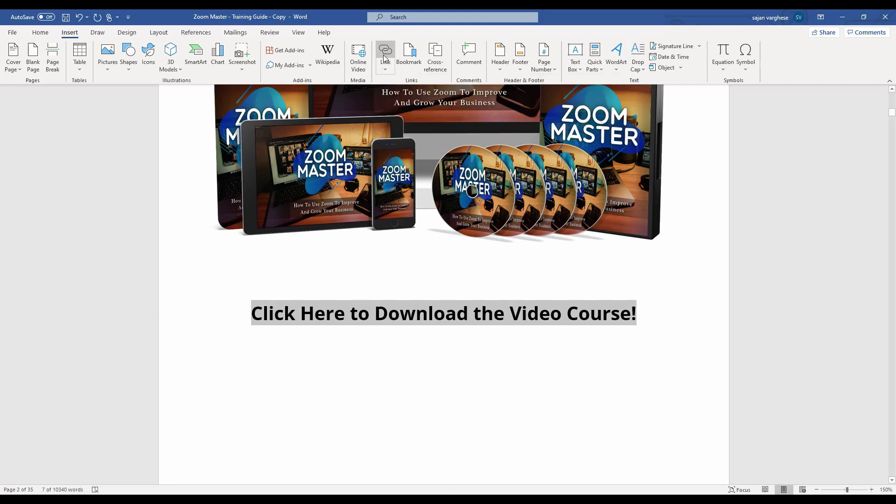
click(376, 55)
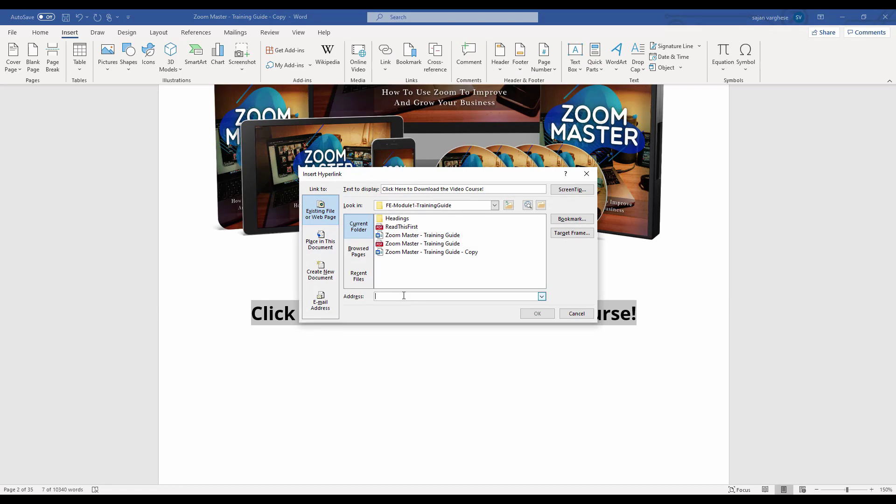
text(www.zoommaster.com/upsell)
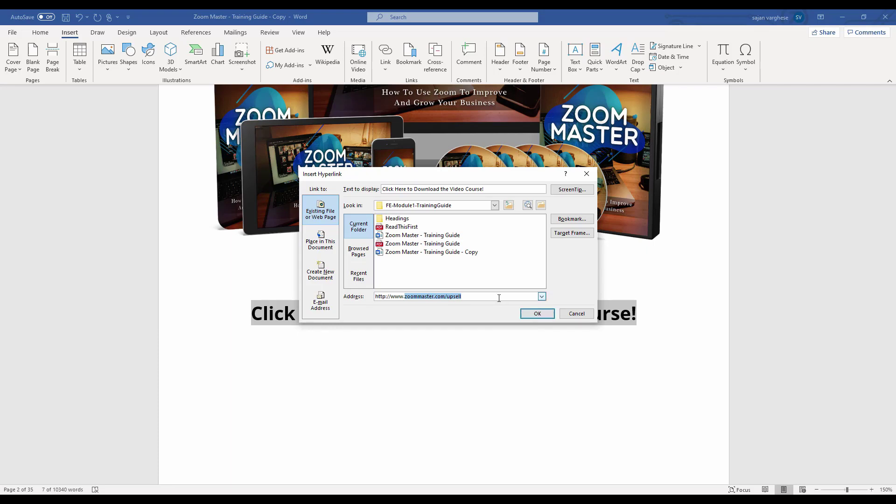
click(537, 313)
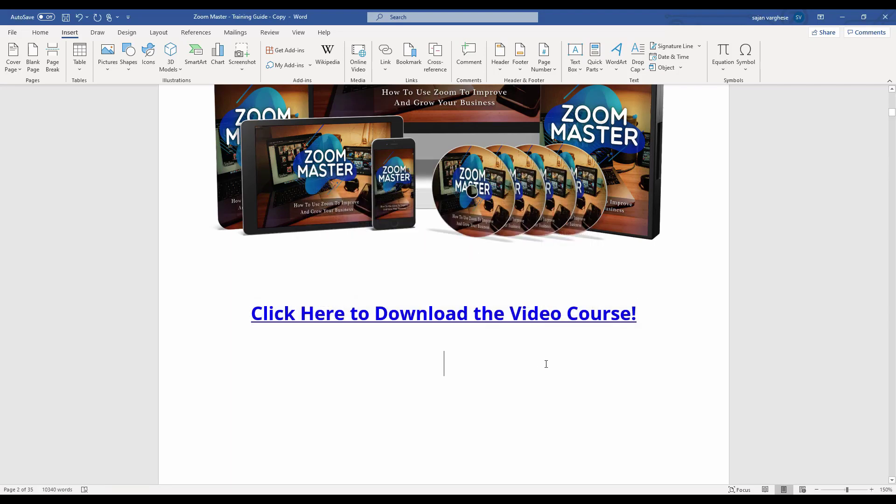
Step: Add a blank line below the video course download link and insert a page break there
key(Return)
scroll(651, 330, down, 5)
scroll(652, 332, up, 4)
scroll(651, 331, down, 8)
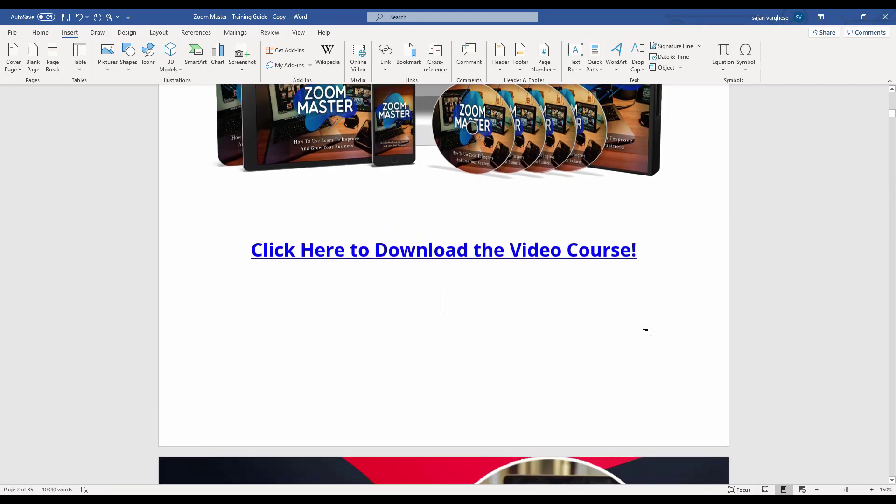
scroll(652, 331, up, 3)
scroll(651, 331, up, 4)
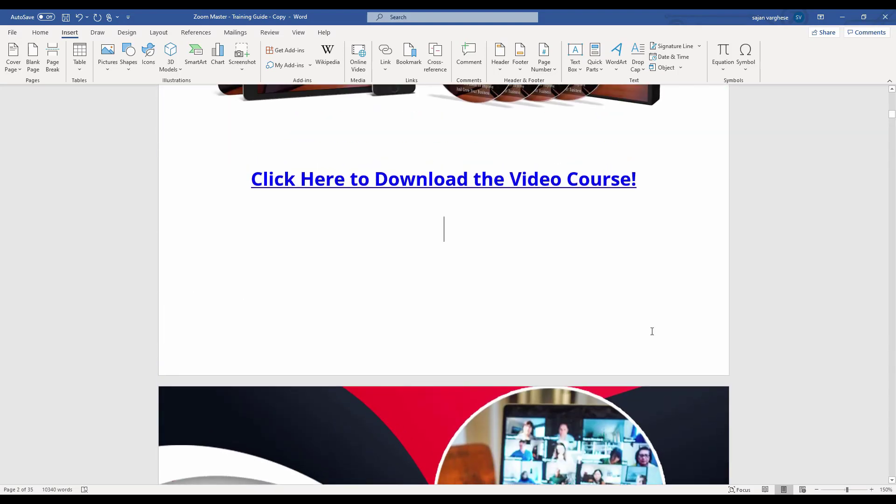
scroll(652, 331, down, 4)
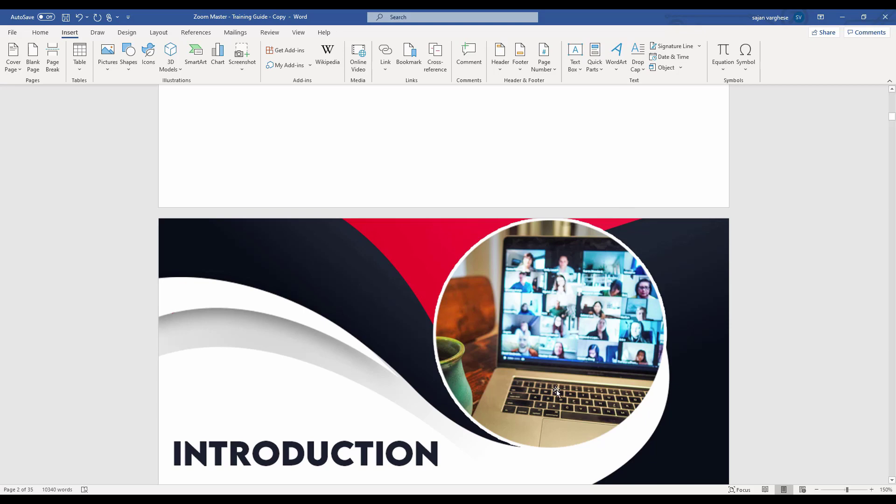
scroll(565, 425, up, 3)
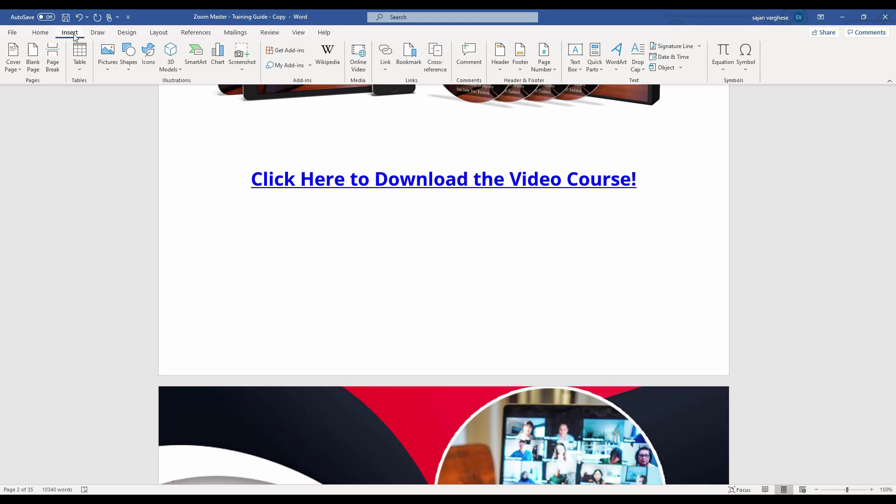
click(53, 59)
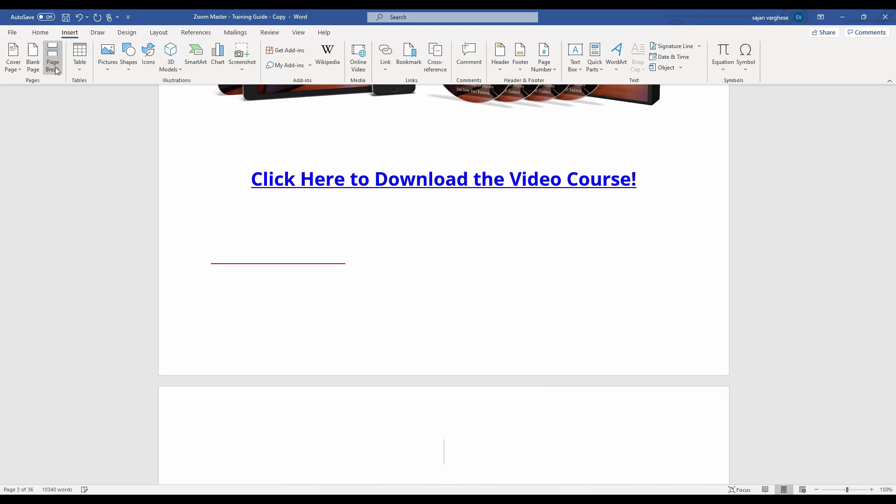
Step: Enter the heading "Disclaimer" on the new page and start new lines below it
scroll(478, 330, down, 4)
scroll(479, 330, up, 1)
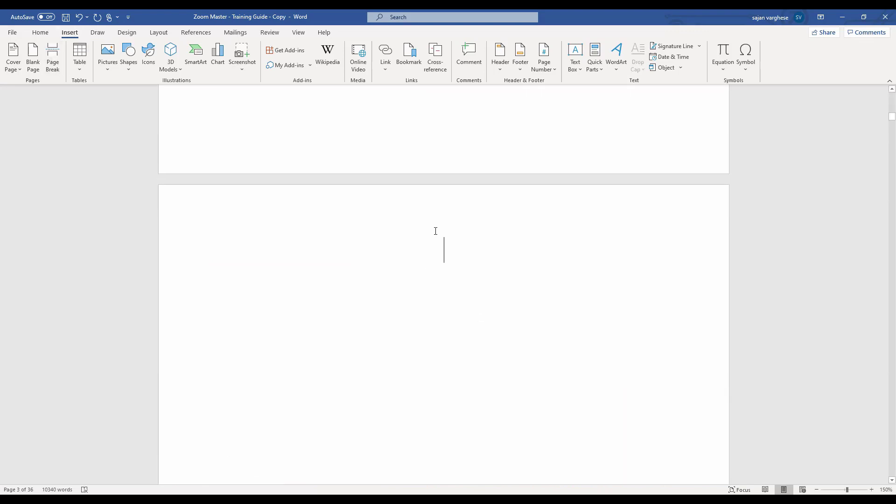
text(Disclai)
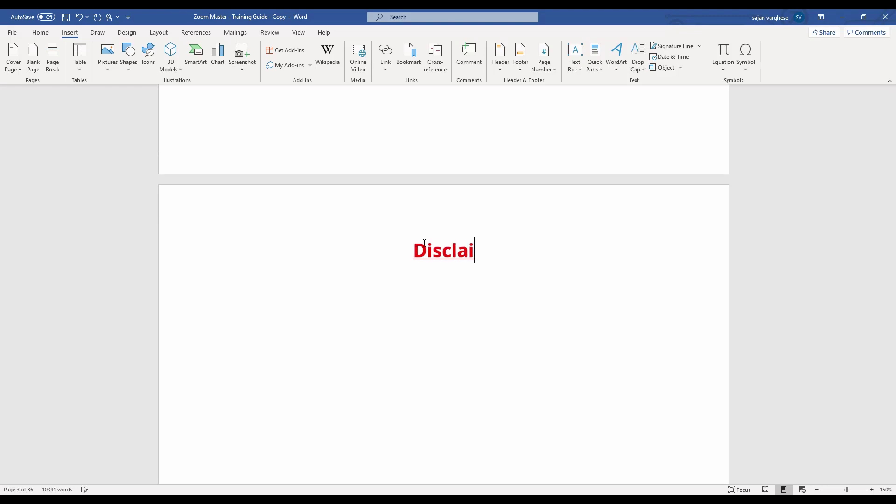
text(mer)
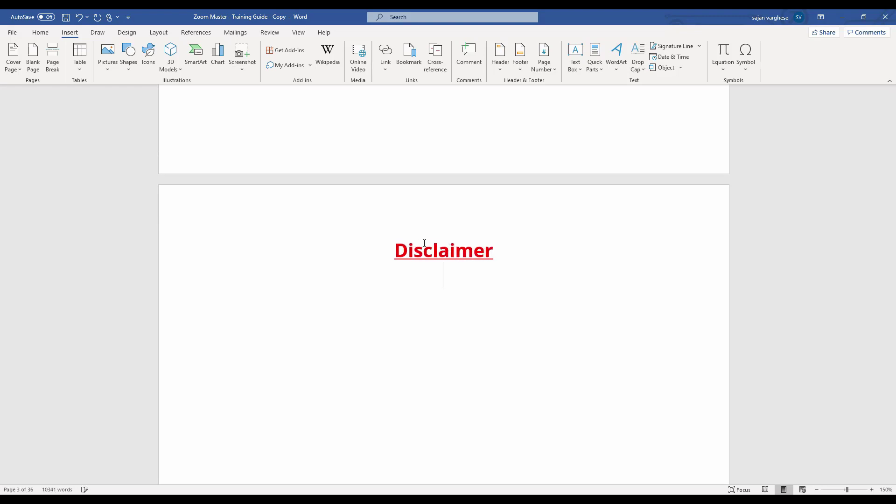
key(Return)
Step: Format the empty line below the Disclaimer heading as Arial 14, left-aligned, without bold or underline
click(38, 33)
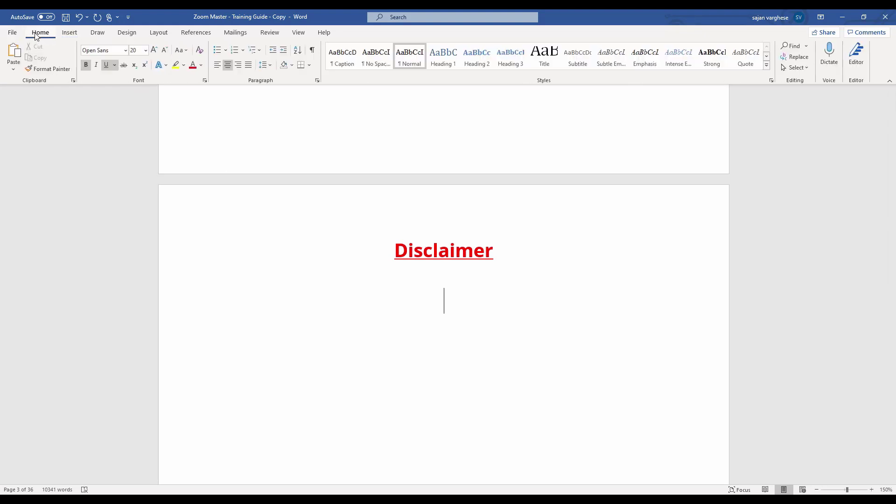
click(125, 50)
click(110, 117)
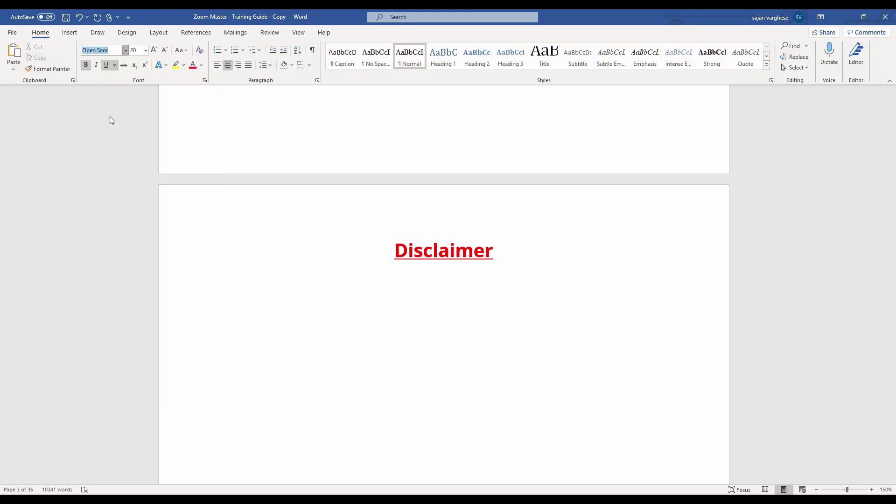
click(146, 50)
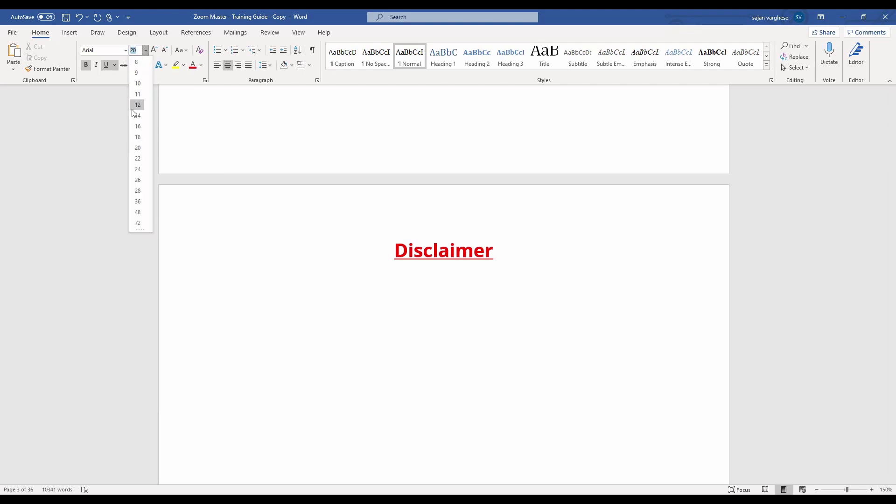
click(138, 116)
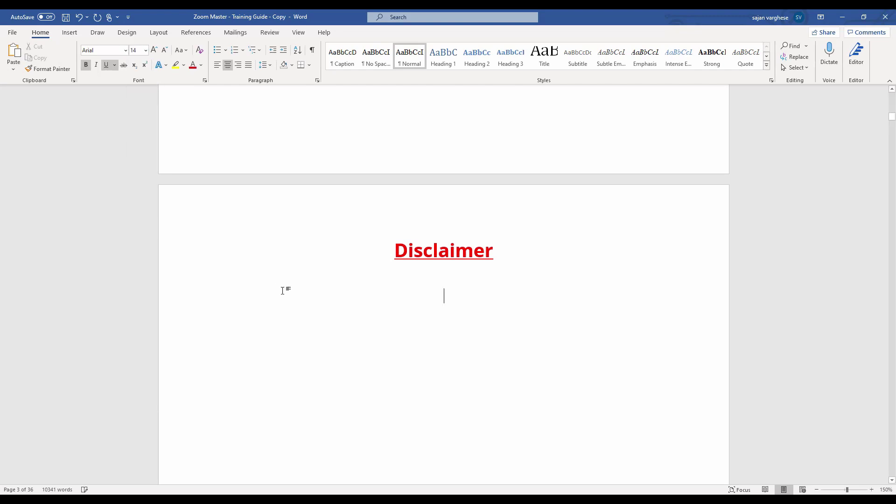
click(216, 66)
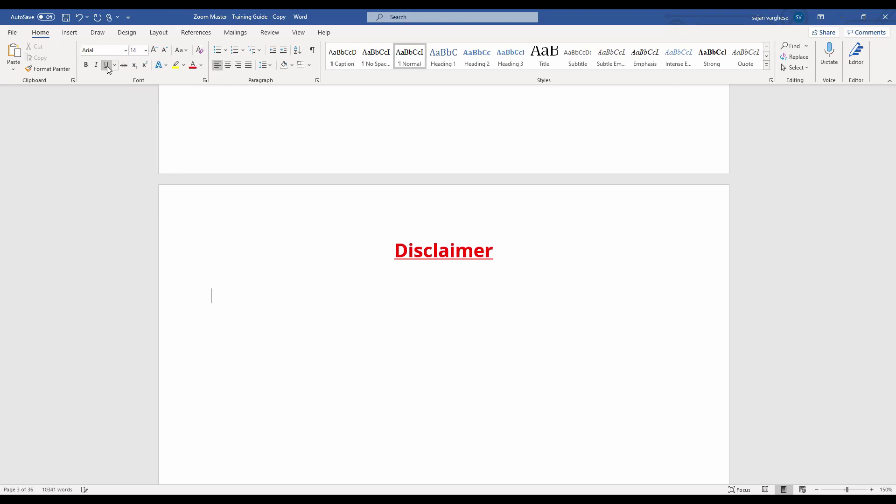
Step: Enter the placeholder text "dfdfd" below the Disclaimer heading and colour it black
text(dfdfd)
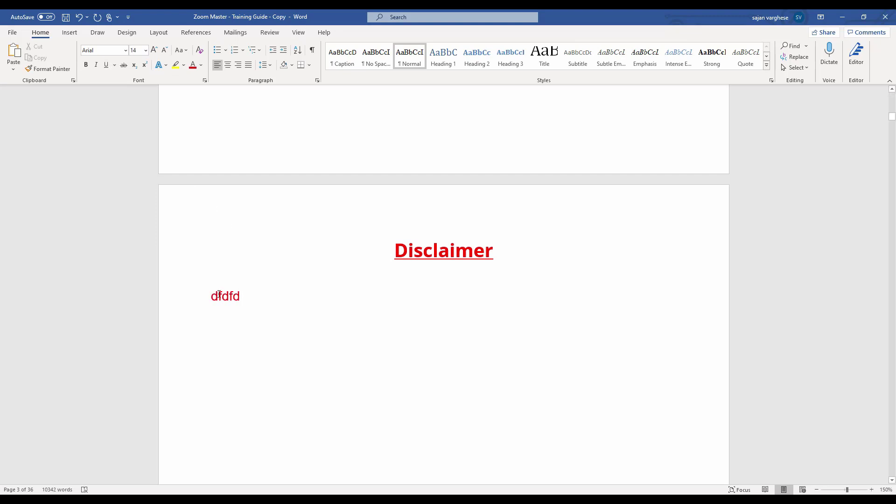
double_click(219, 295)
click(202, 65)
click(215, 74)
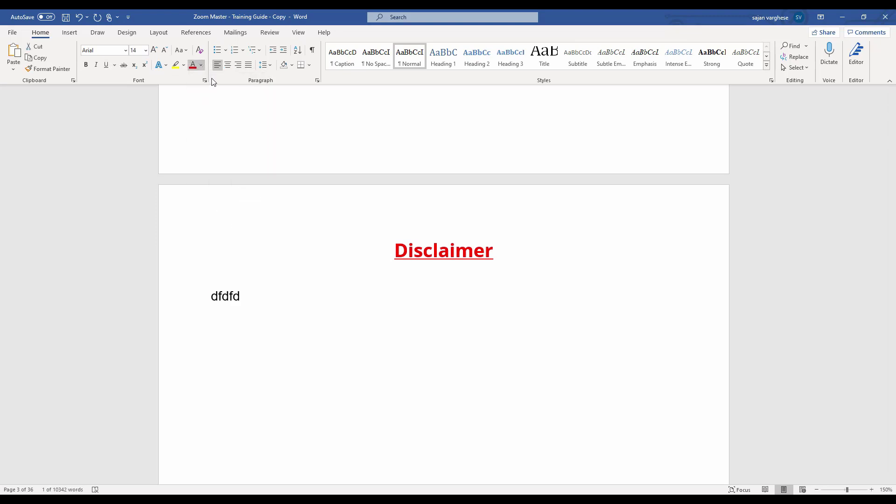
click(256, 304)
drag(242, 296, 211, 296)
click(274, 313)
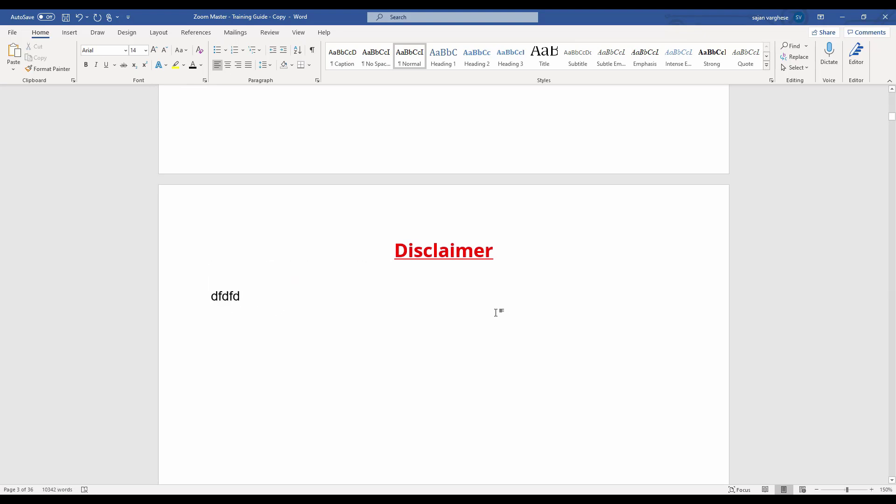
Step: Copy the first paragraph of the Introduction, which starts with "The coronavirus pandemic"
scroll(495, 308, down, 10)
scroll(494, 308, down, 8)
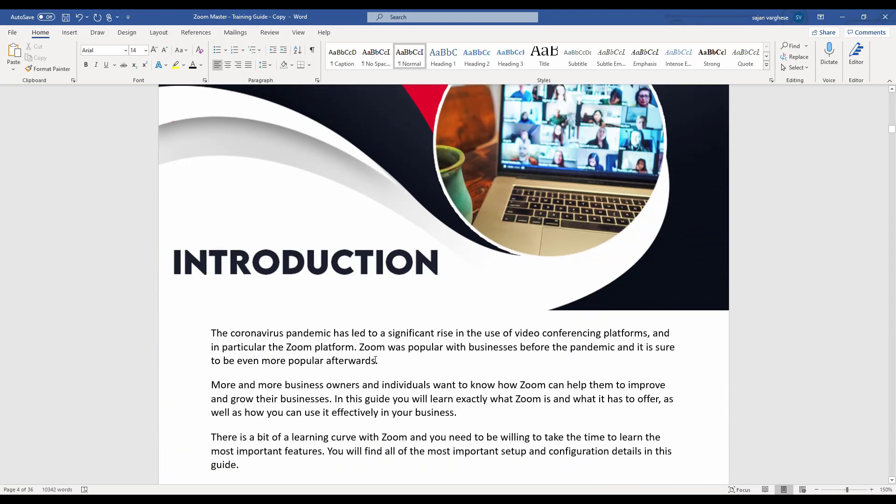
drag(382, 362, 220, 333)
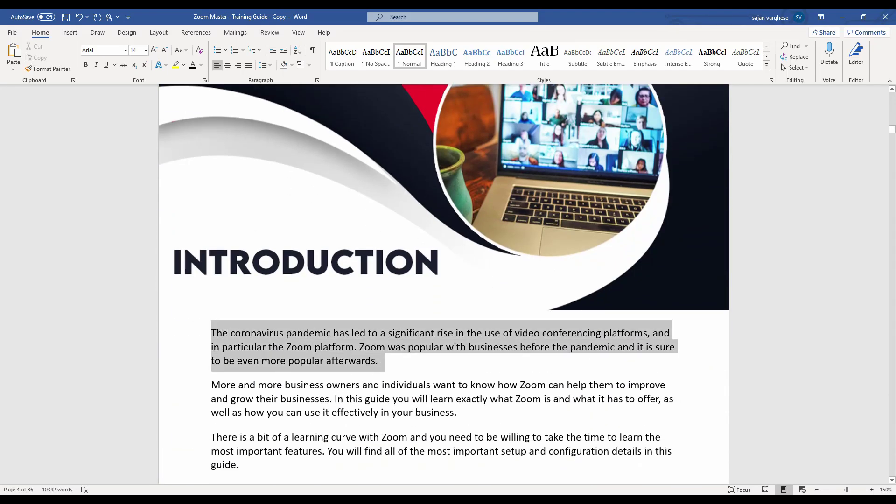
right_click(293, 348)
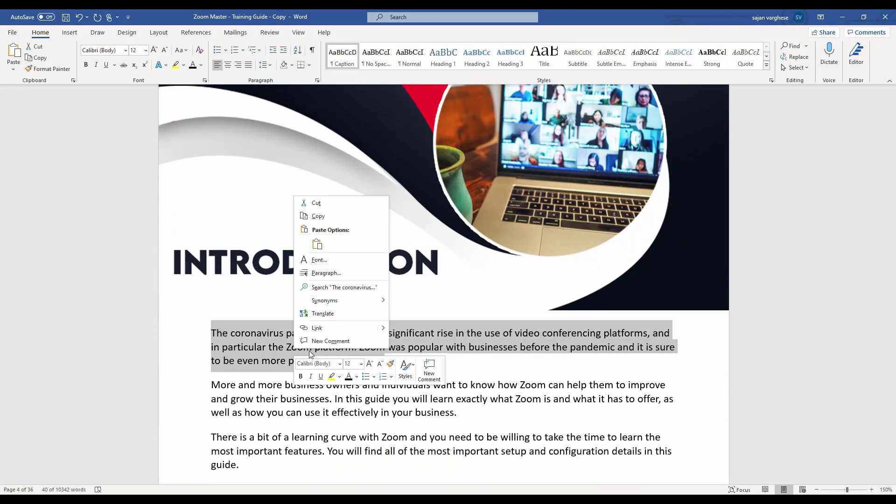
click(326, 217)
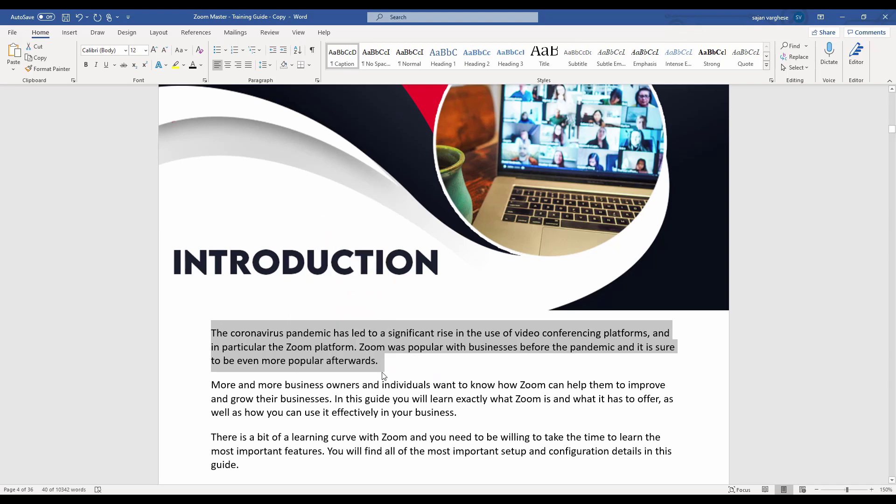
Step: Replace the placeholder text "dfdfd" under the Disclaimer heading with the copied Introduction paragraph
scroll(382, 373, up, 4)
scroll(382, 373, up, 12)
drag(246, 295, 202, 292)
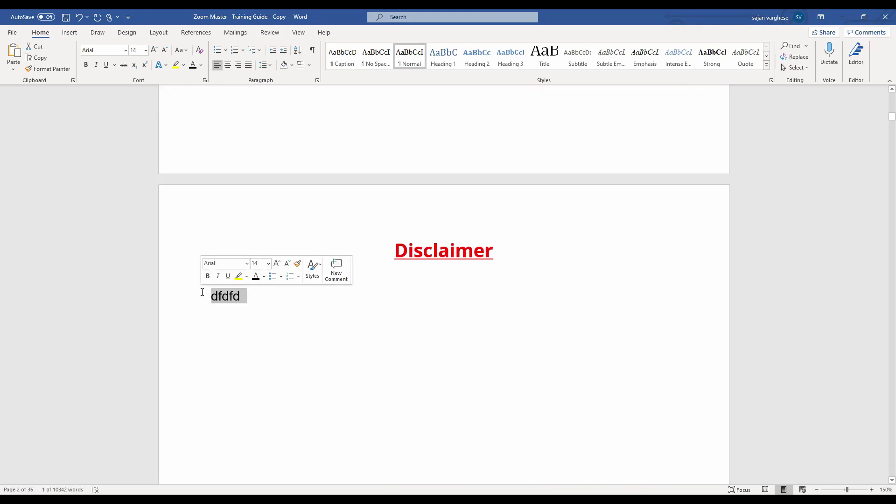
key(ctrl+v)
scroll(419, 318, up, 3)
scroll(410, 360, down, 4)
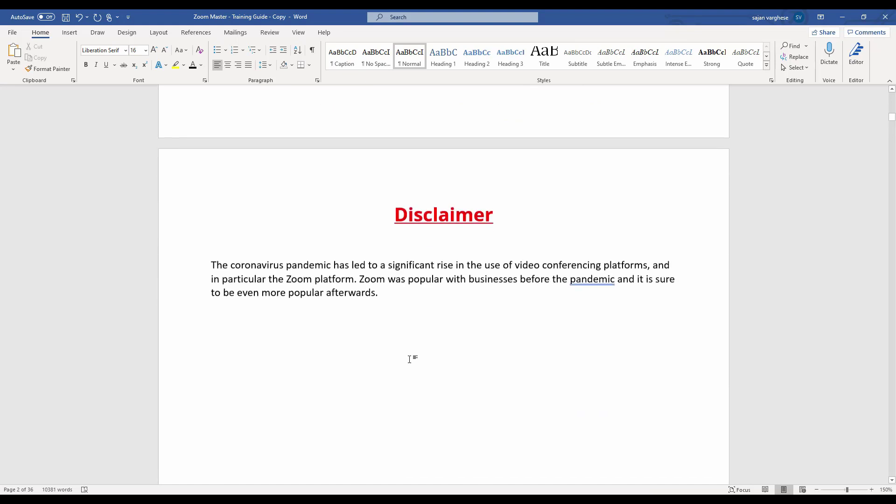
Step: Replace the pasted paragraph's wording under the Disclaimer heading with "This product fdhfhdh"
triple_click(367, 292)
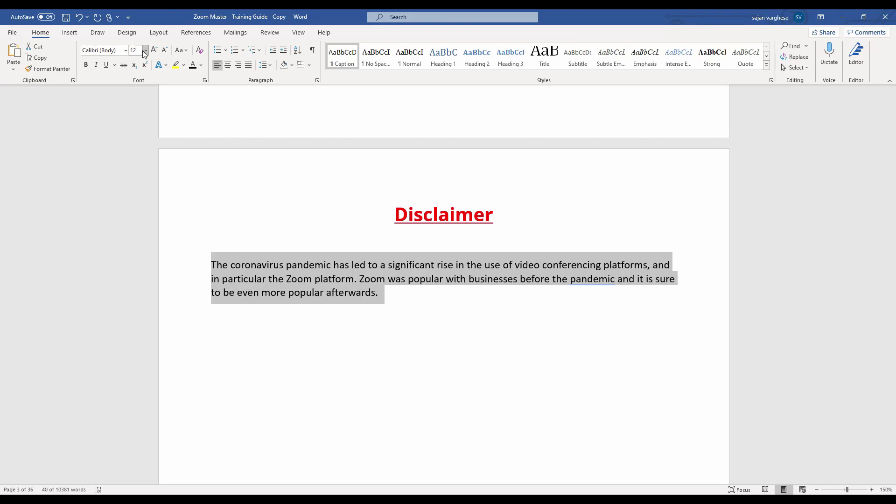
key(BackSpace)
key(BackSpace)
key(BackSpace)
key(BackSpace)
key(BackSpace)
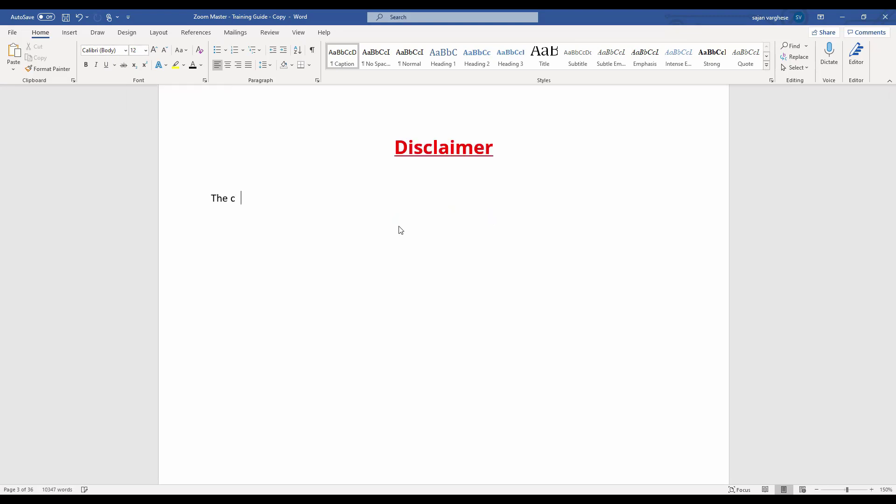
key(BackSpace)
text(Thu)
key(BackSpace)
text(u)
key(BackSpace)
text(is product fdhfhdh)
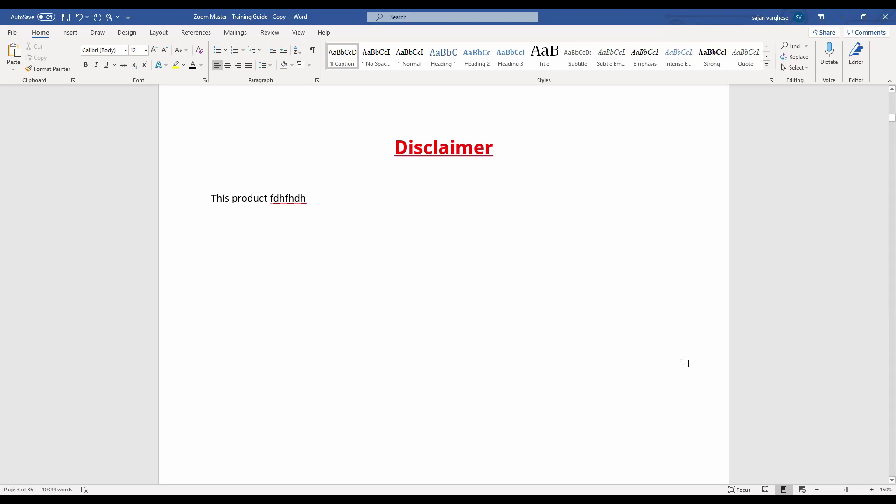
Step: Add blank space below the Disclaimer text and insert a page break there to start a new page
scroll(442, 188, down, 10)
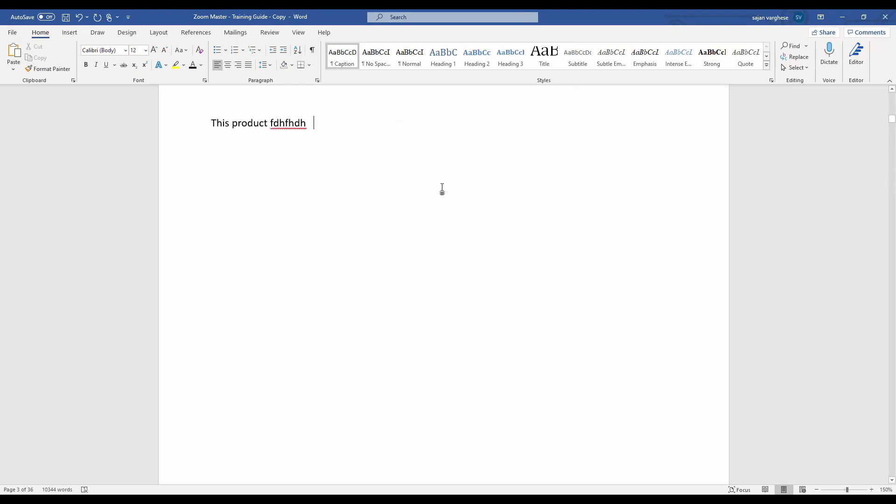
scroll(443, 186, down, 5)
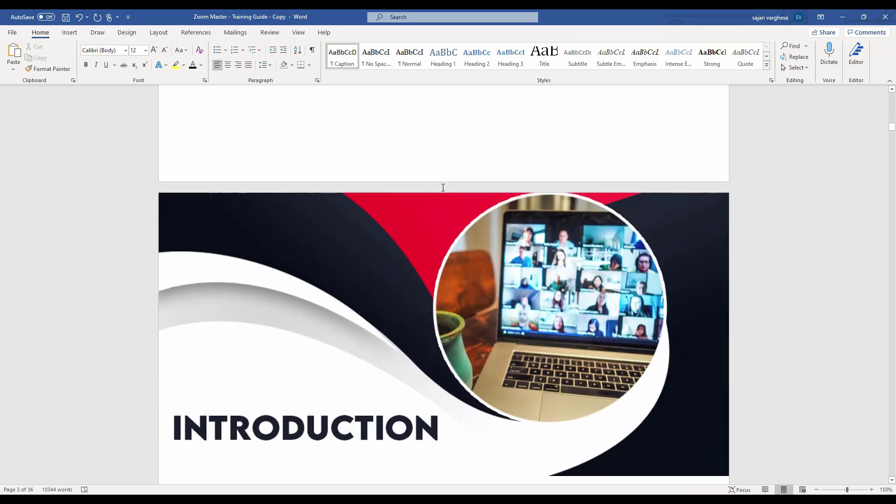
scroll(442, 189, up, 5)
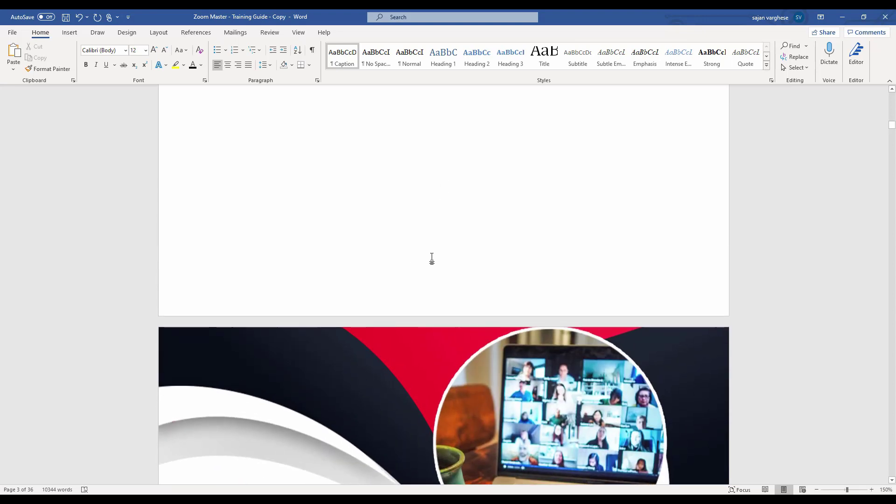
scroll(397, 232, up, 10)
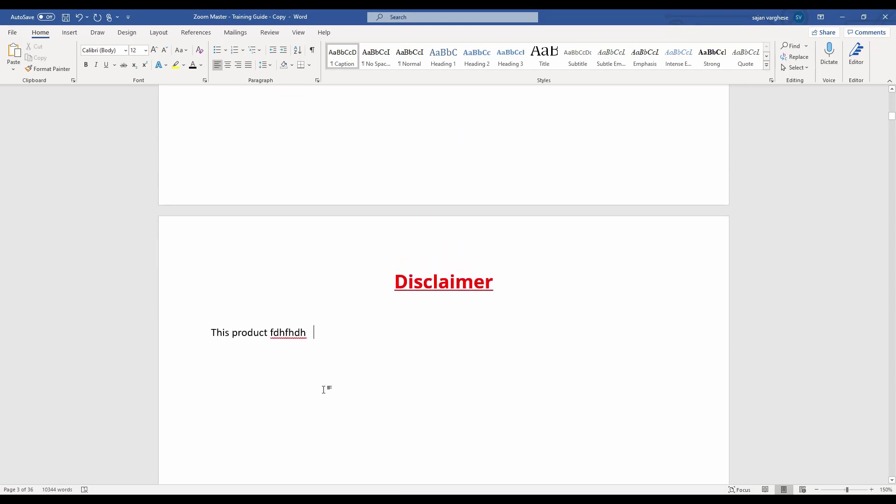
key(Return)
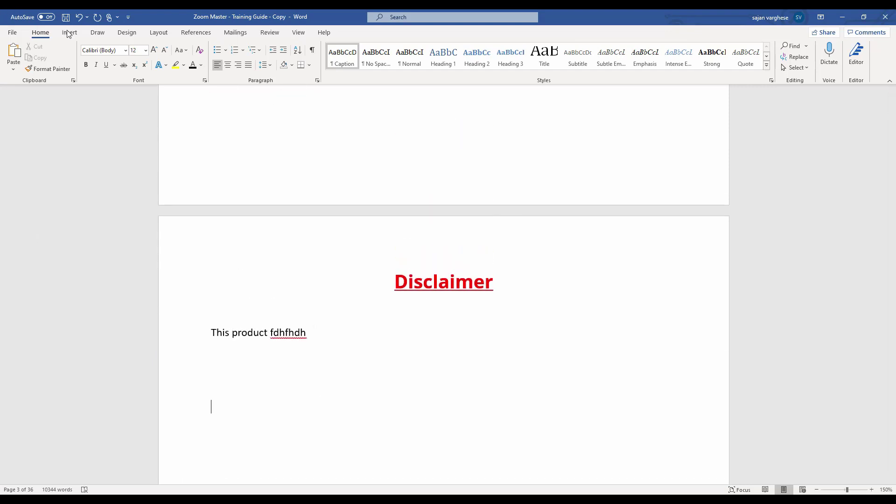
click(69, 33)
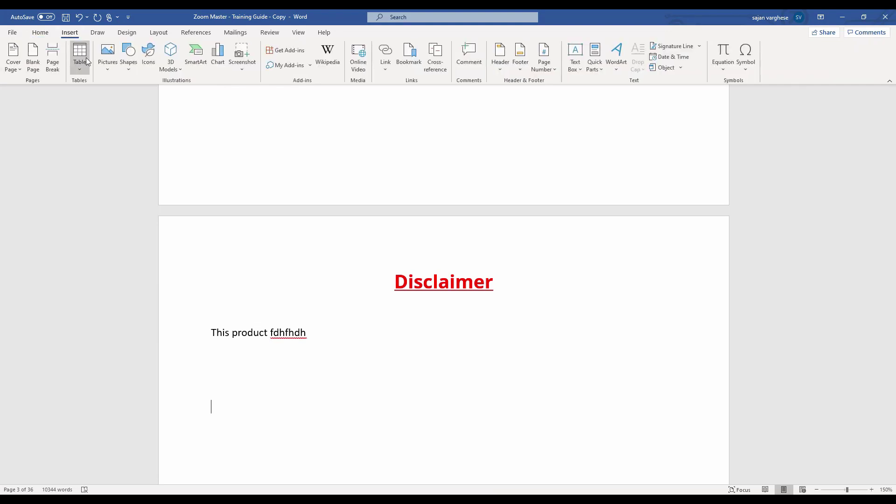
click(58, 67)
Step: Enter the title "About Myself" at the start of the new page after the Disclaimer page
scroll(342, 219, down, 5)
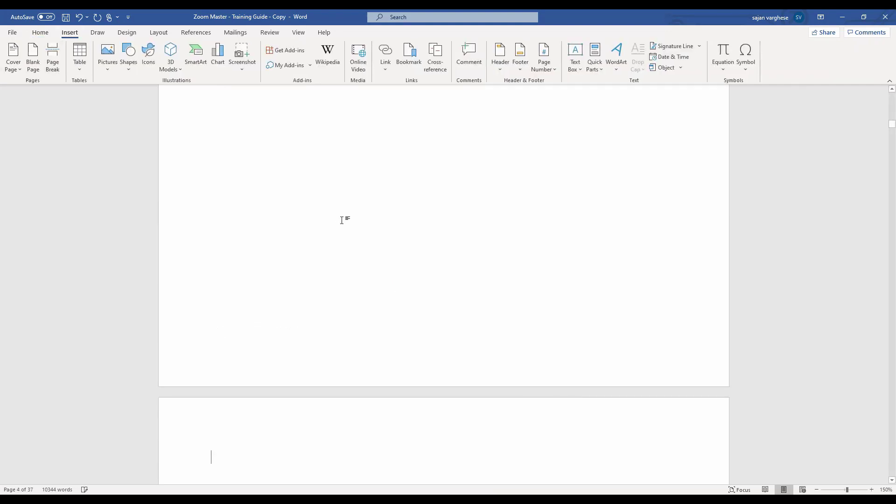
scroll(342, 221, up, 1)
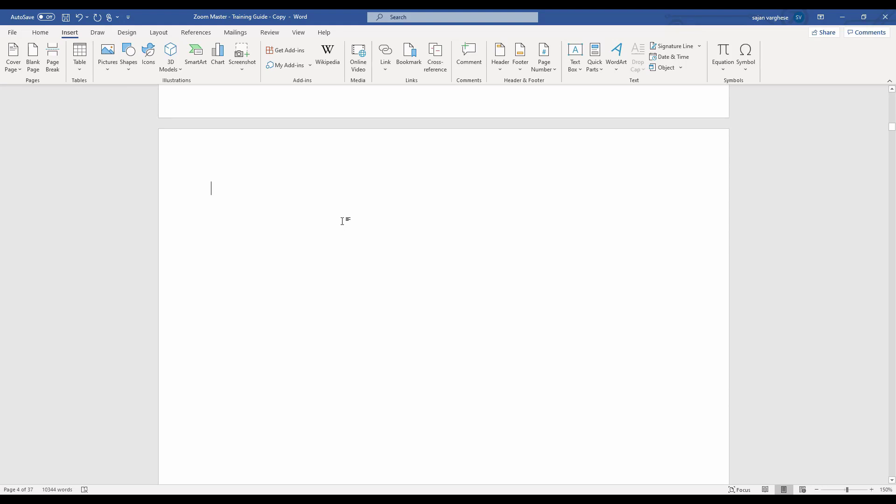
text(Ab)
key(BackSpace)
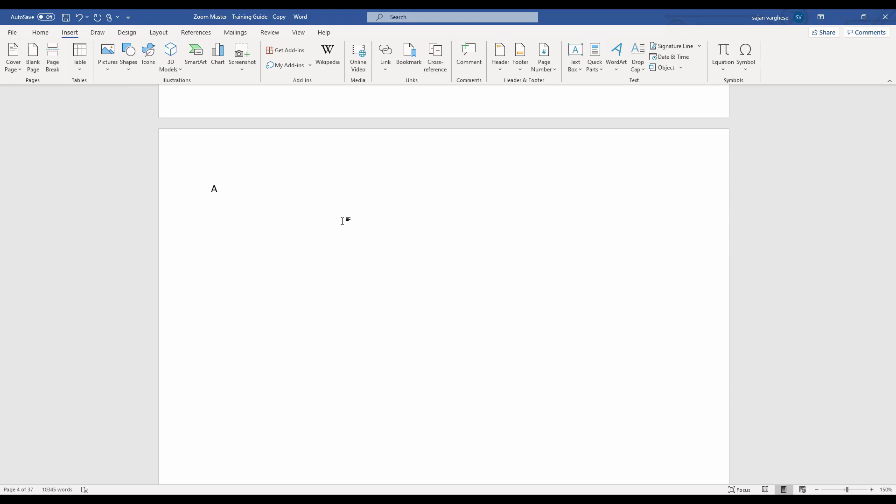
text(bout m)
key(BackSpace)
key(BackSpace)
text(Myself)
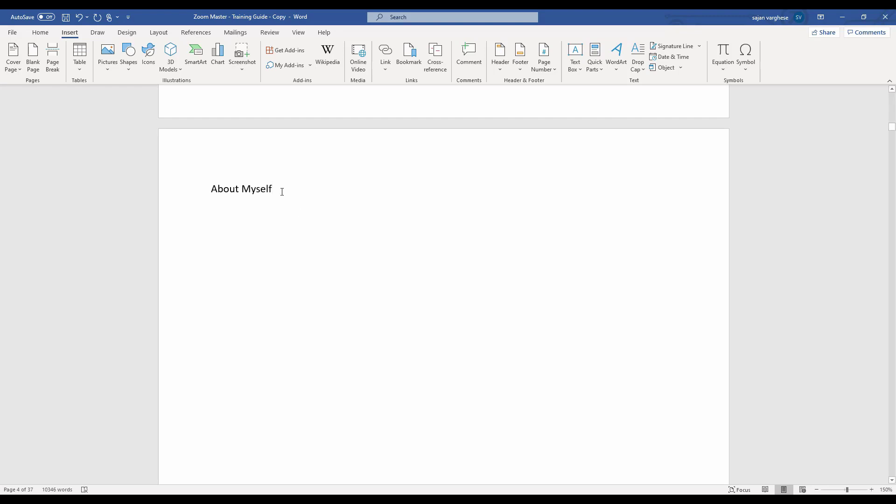
Step: Apply the Heading 1 style to the "About Myself" title
triple_click(262, 188)
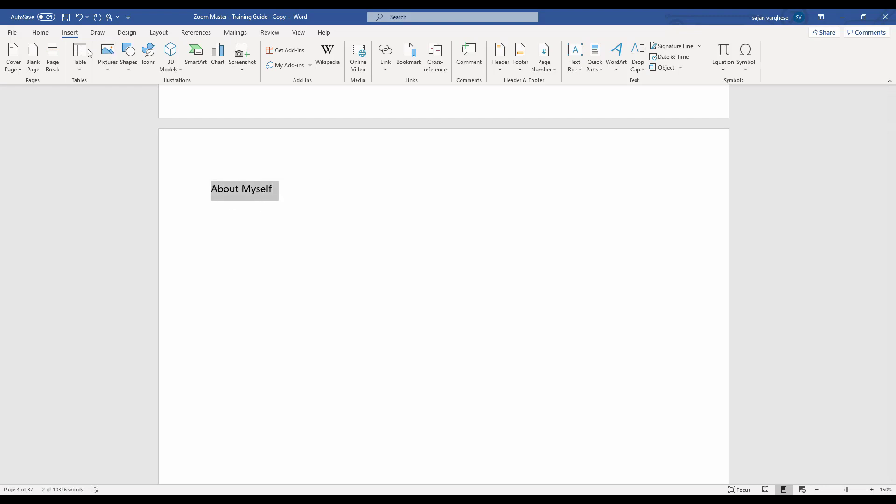
click(42, 39)
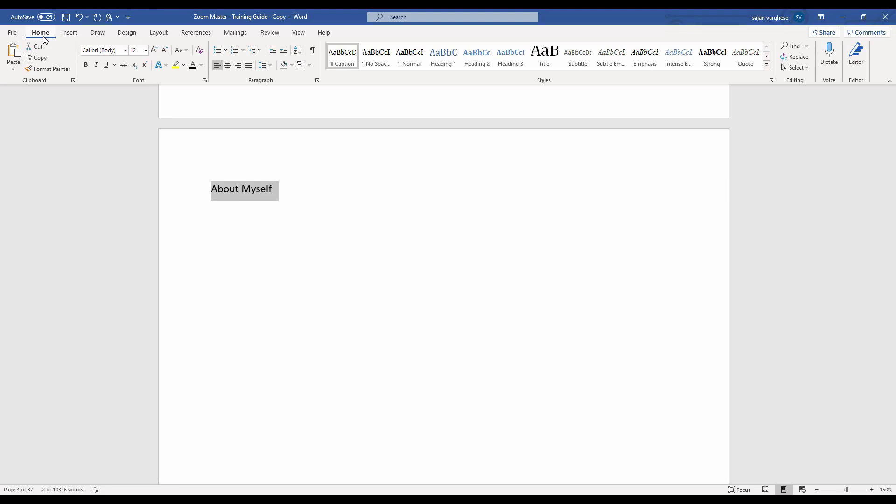
click(444, 56)
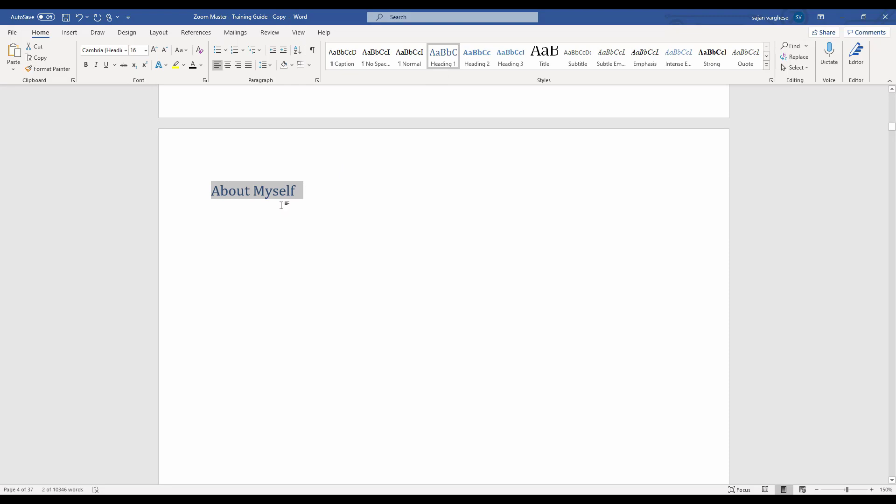
click(320, 191)
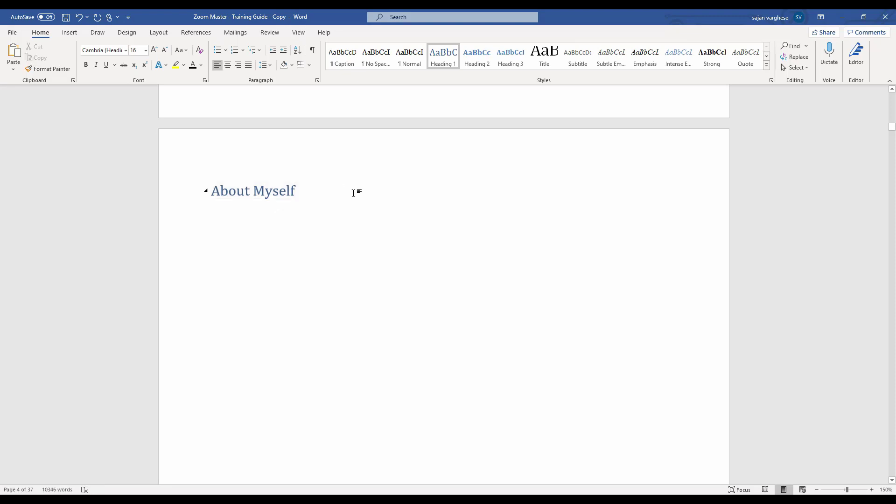
Step: Apply the Heading 1 style to the Disclaimer title on the preceding page
scroll(372, 248, up, 15)
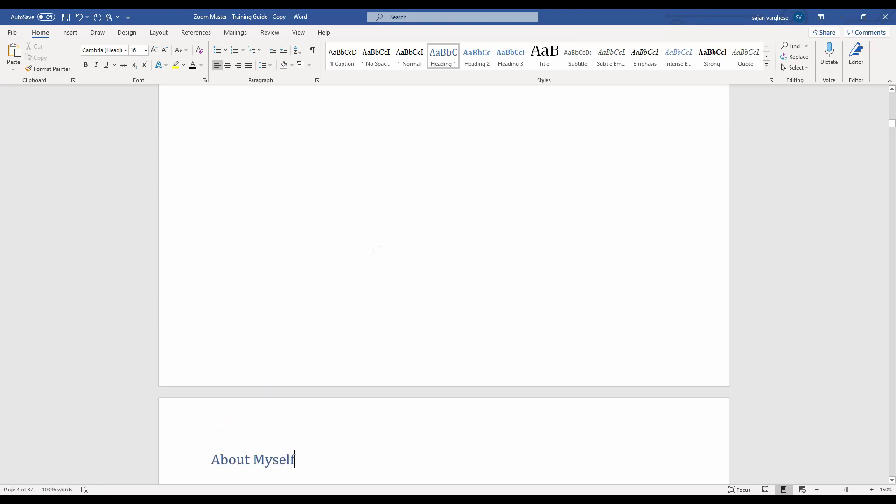
scroll(375, 250, up, 3)
drag(506, 322, 387, 320)
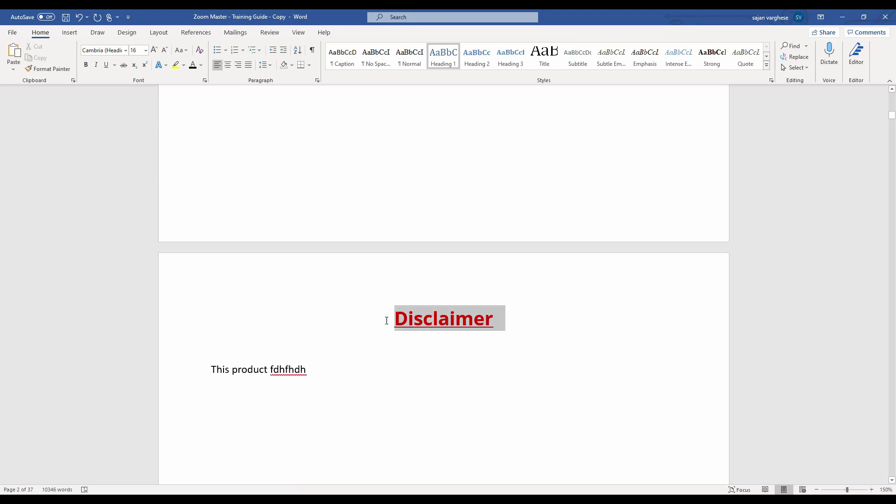
click(445, 56)
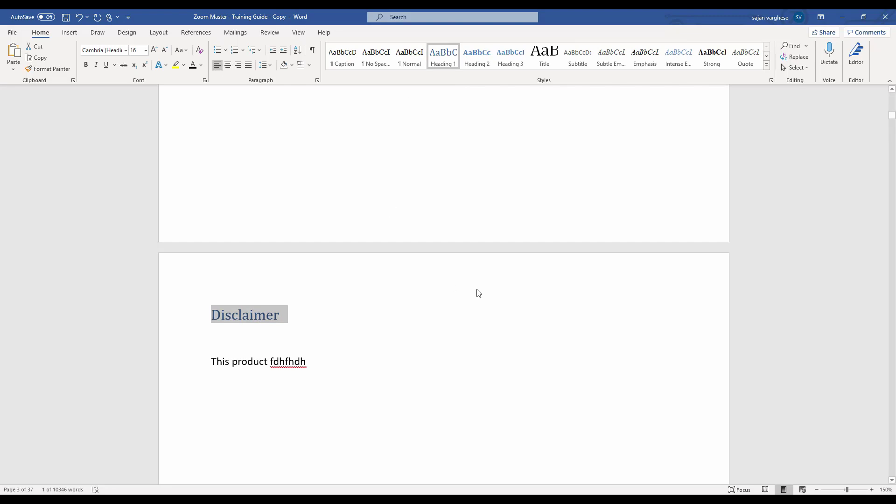
Step: Below the About Myself heading, introduce the author by first name, followed by "I'm an internet marketer and mission is ddjfdfd"
scroll(478, 291, down, 15)
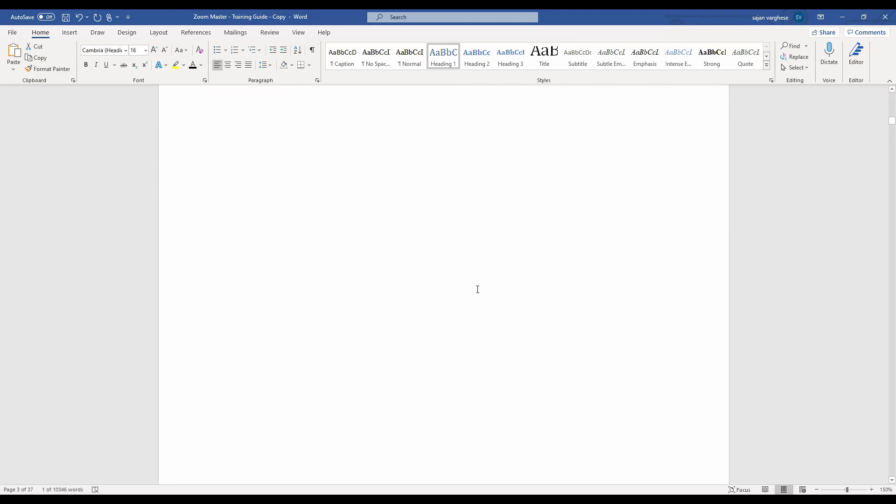
scroll(478, 289, up, 4)
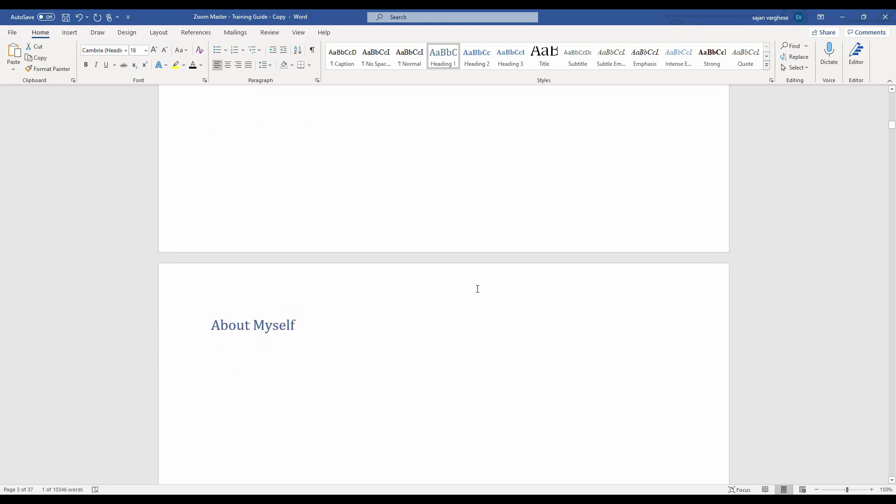
click(314, 340)
key(Return)
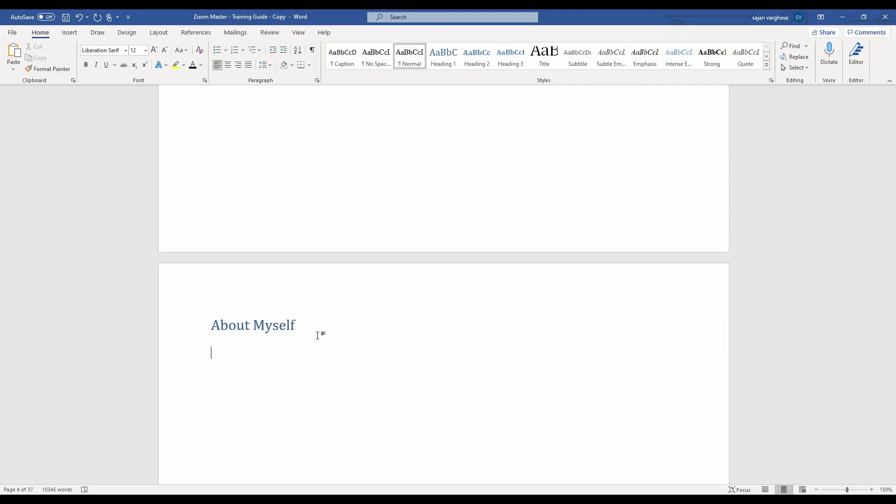
text(My name is Sajan, I)
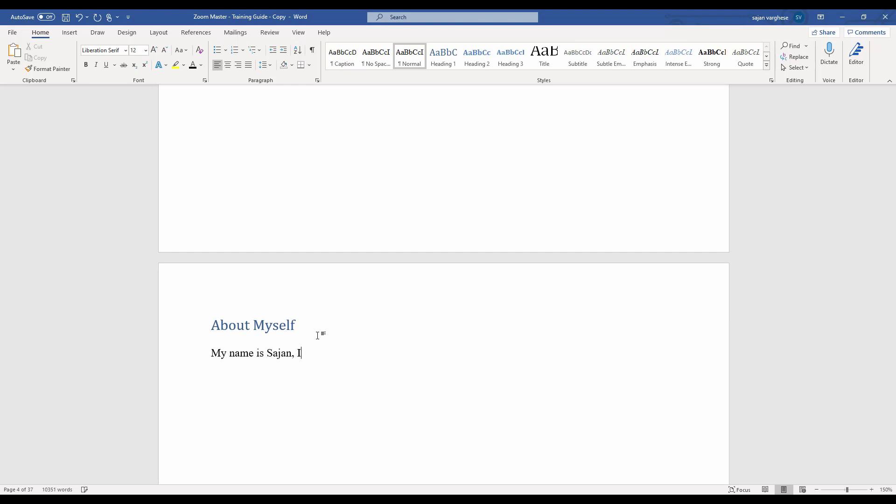
text('m an internet marketer an)
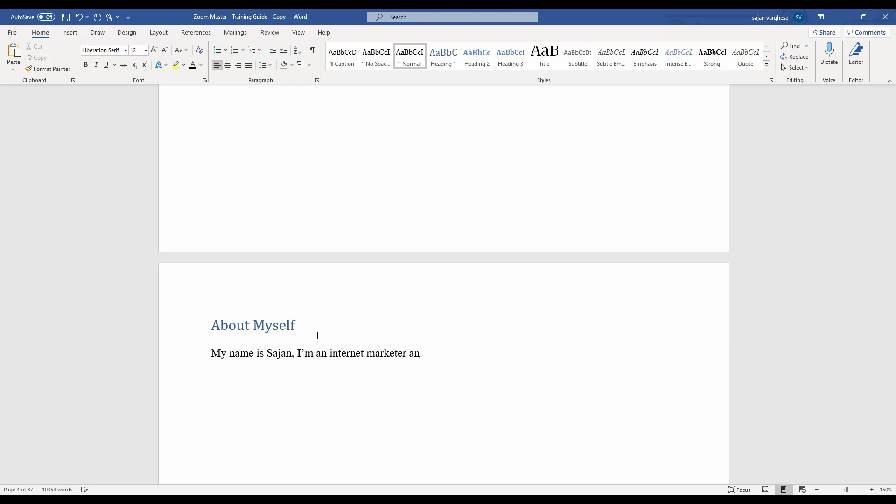
text(d mission is ddjfdfd)
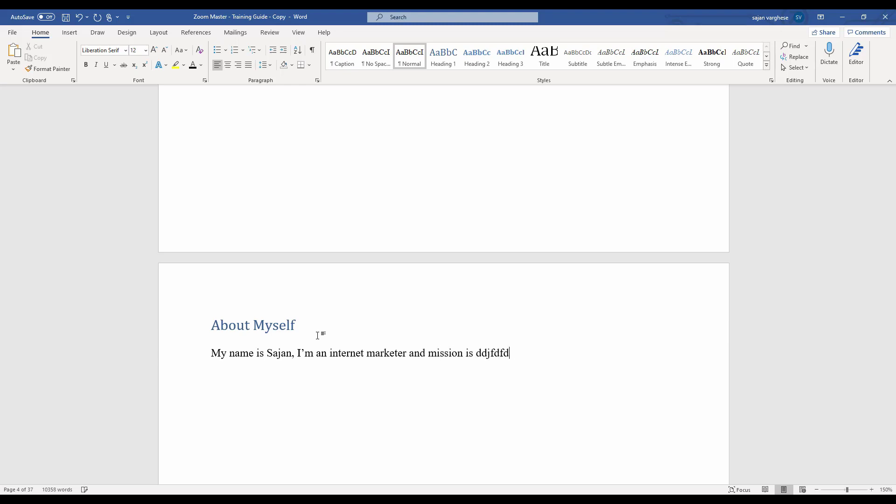
Step: Review the About Myself page and the Introduction page that follows it
scroll(350, 352, down, 3)
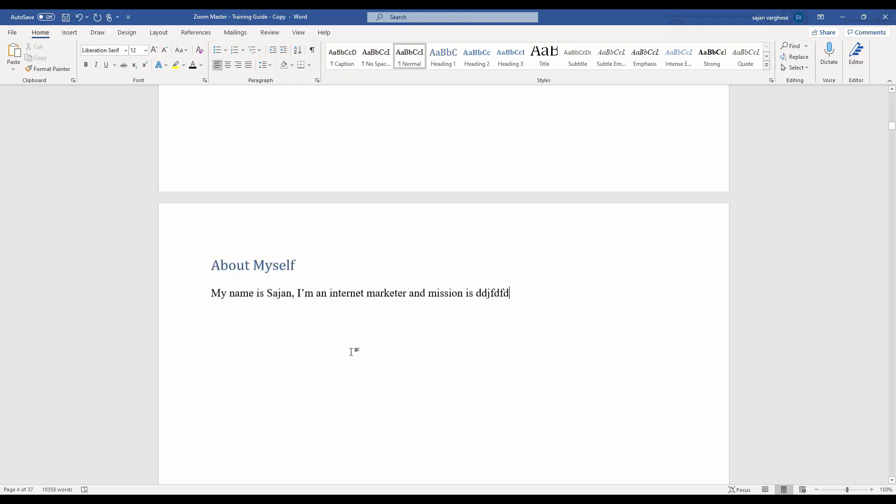
scroll(352, 353, down, 2)
scroll(480, 266, up, 2)
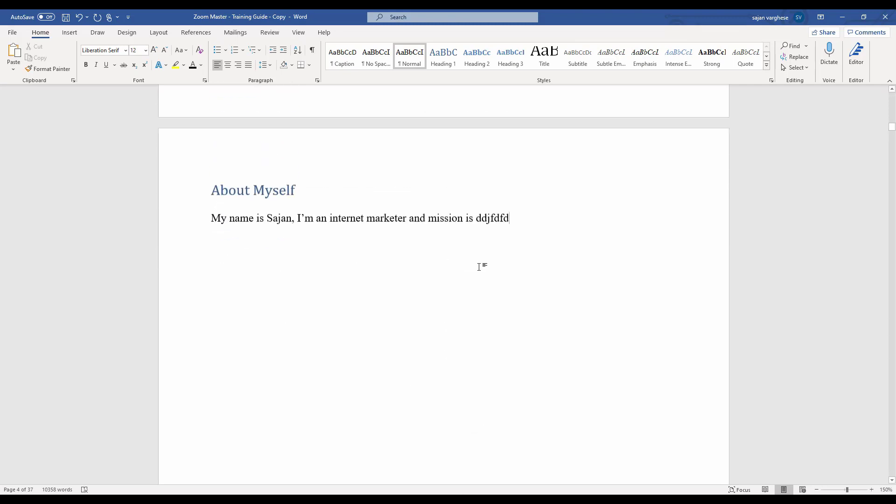
scroll(480, 269, down, 3)
scroll(479, 271, down, 10)
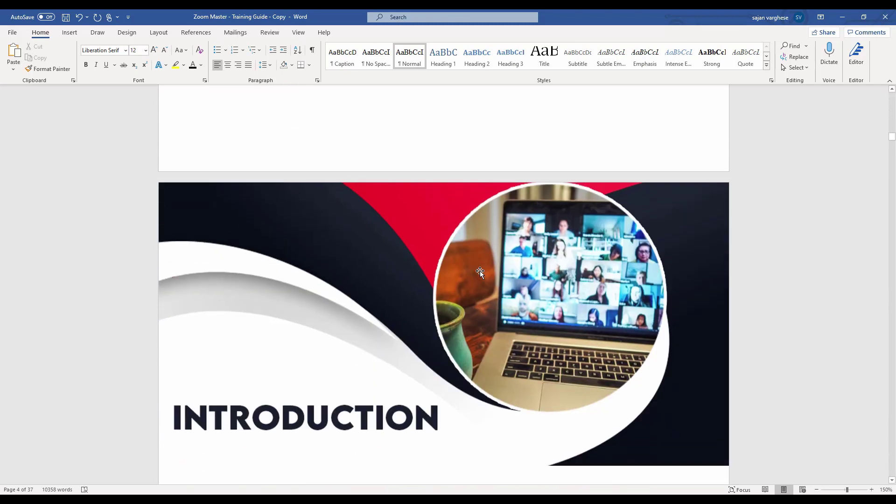
scroll(481, 272, down, 4)
scroll(480, 270, up, 5)
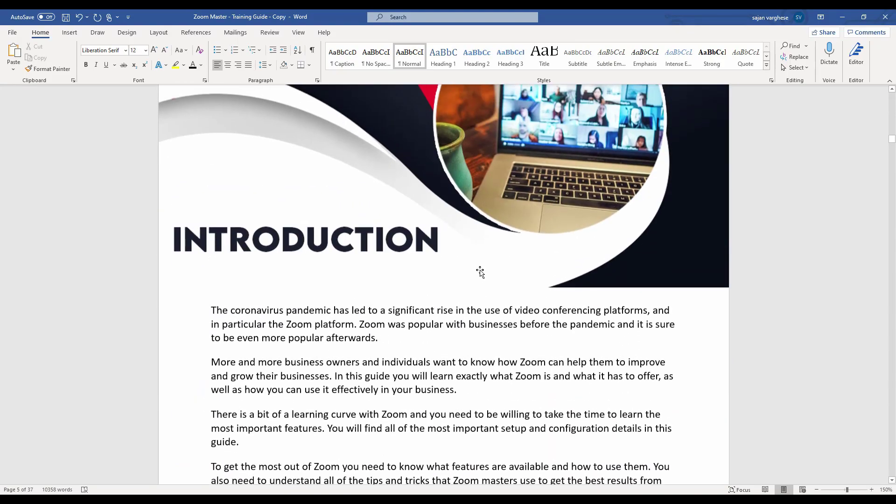
scroll(483, 276, down, 4)
scroll(484, 279, down, 1)
drag(892, 141, 892, 468)
scroll(434, 329, up, 5)
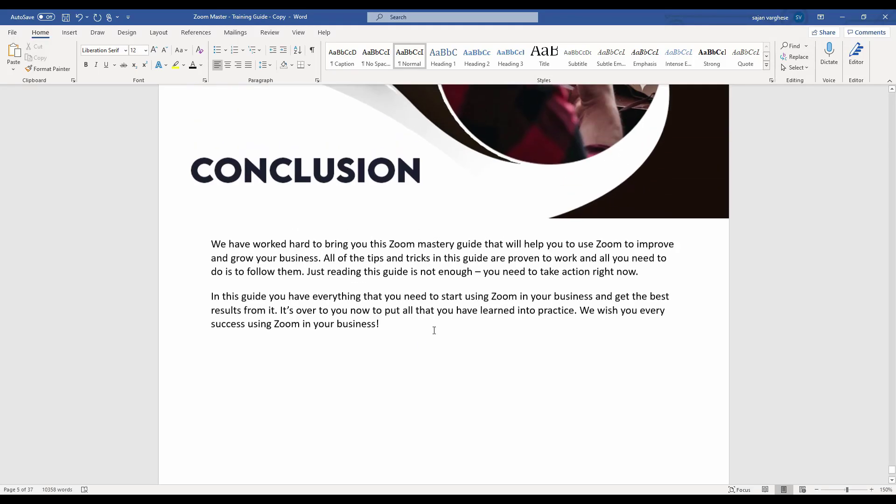
click(396, 329)
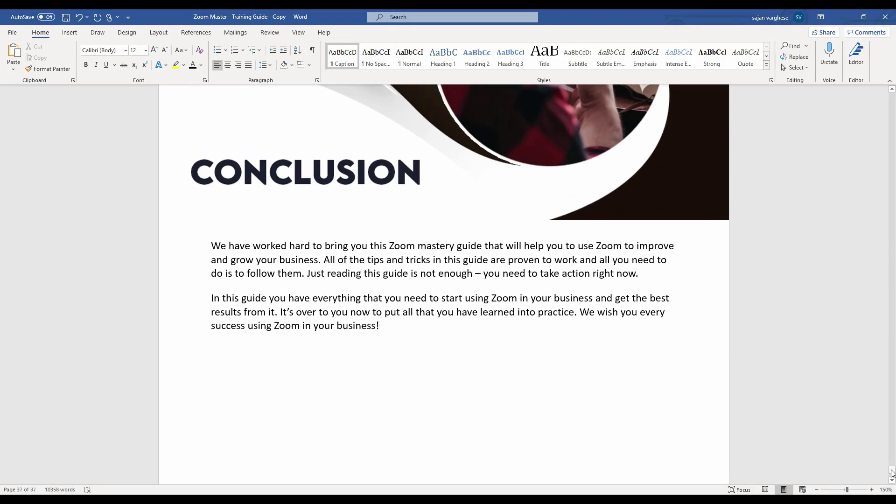
key(Return)
key(Return)
key(Return)
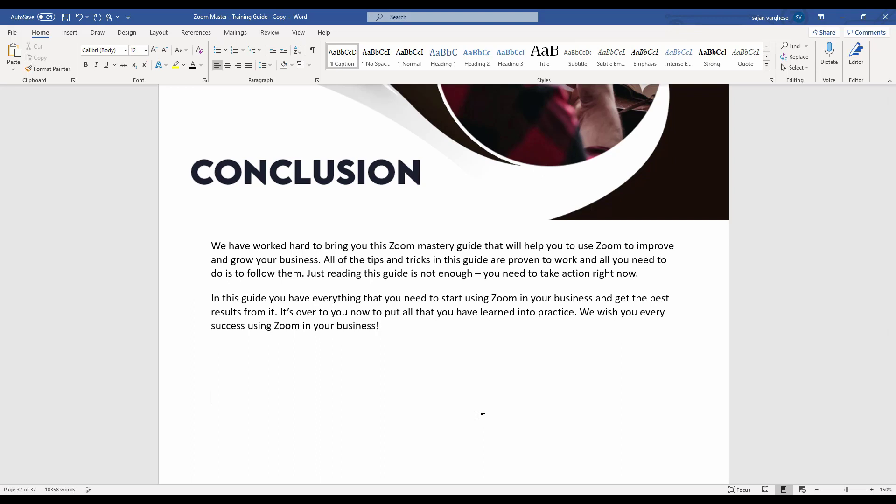
text(Sajan)
key(Return)
text(www.plrhouse)
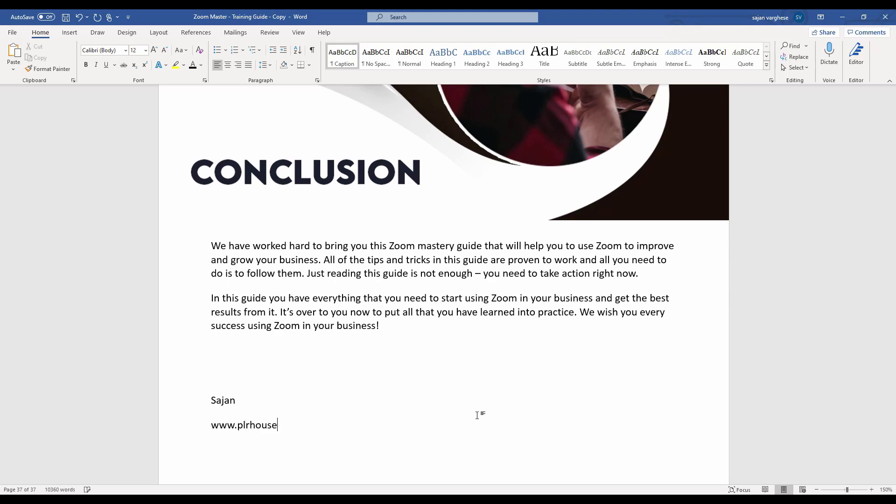
text(.com)
Step: Append "You cann" to the paragraph ending in "generous plan." above the Pro Plan for Small Teams heading
drag(889, 471, 864, 175)
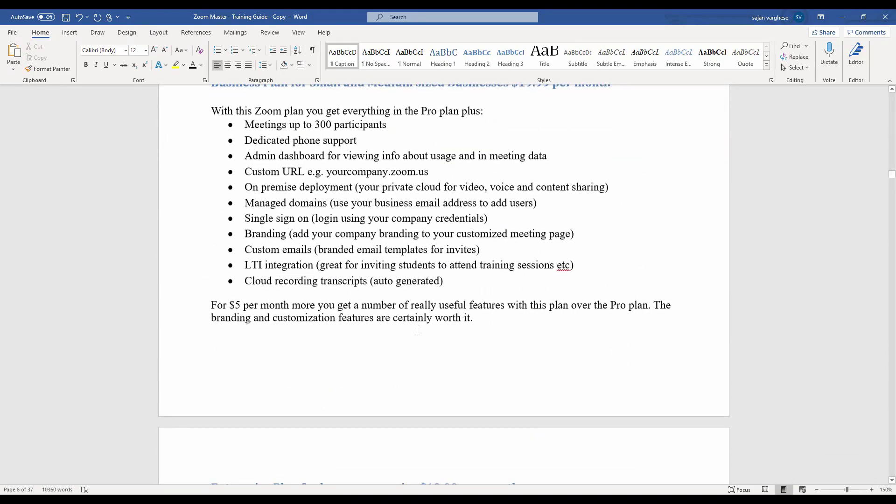
scroll(417, 329, up, 9)
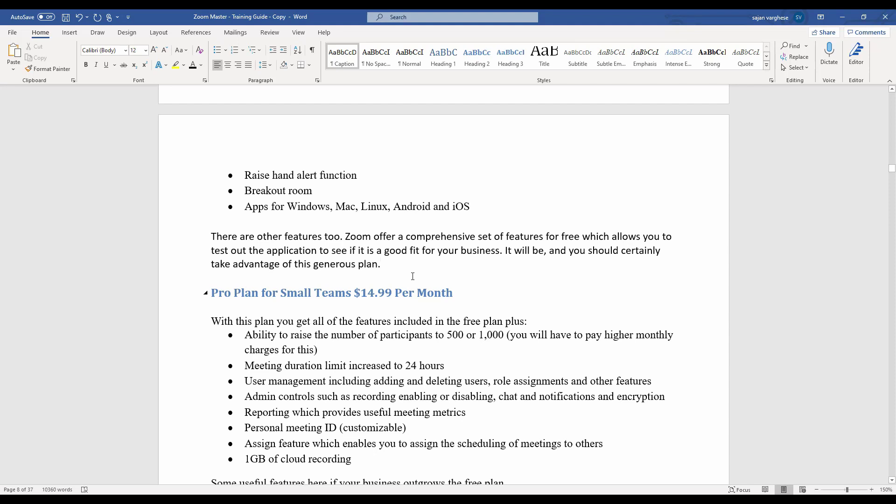
text(You cann)
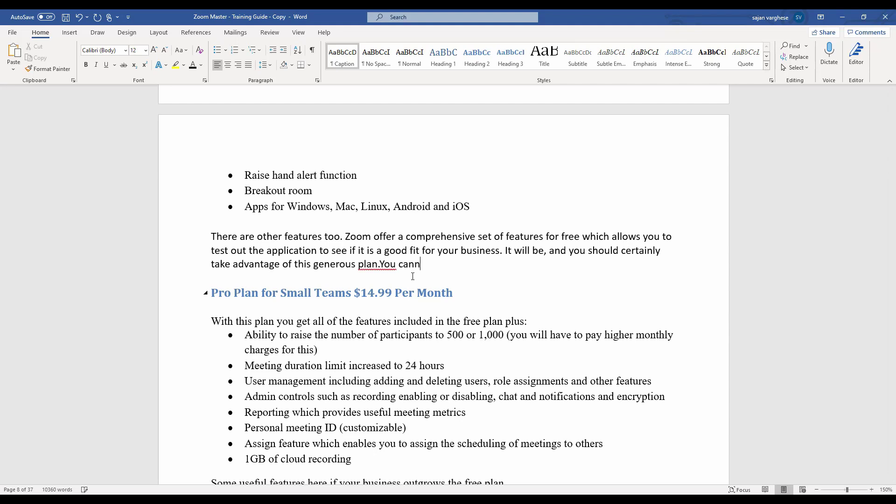
Step: Review the guide's opening pages, from the cover and video course page through Disclaimer and About Myself to the Introduction banner
key(ctrl+p)
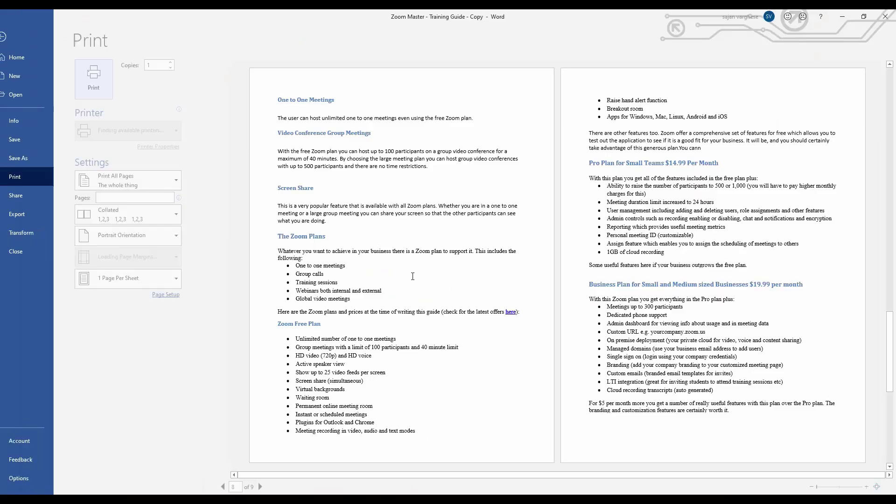
key(Escape)
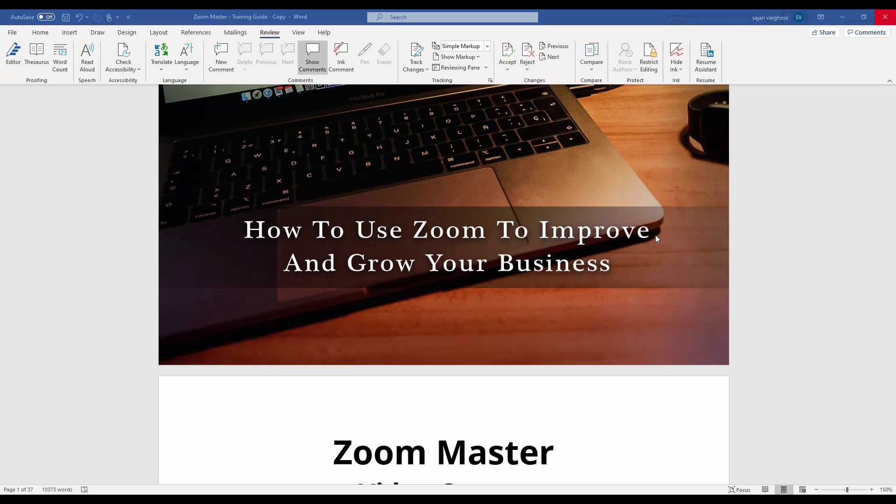
scroll(665, 228, down, 10)
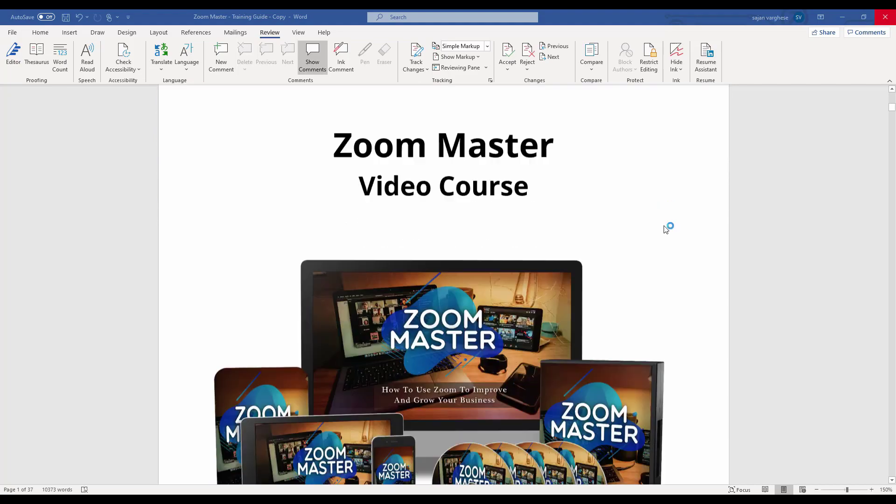
scroll(666, 229, down, 10)
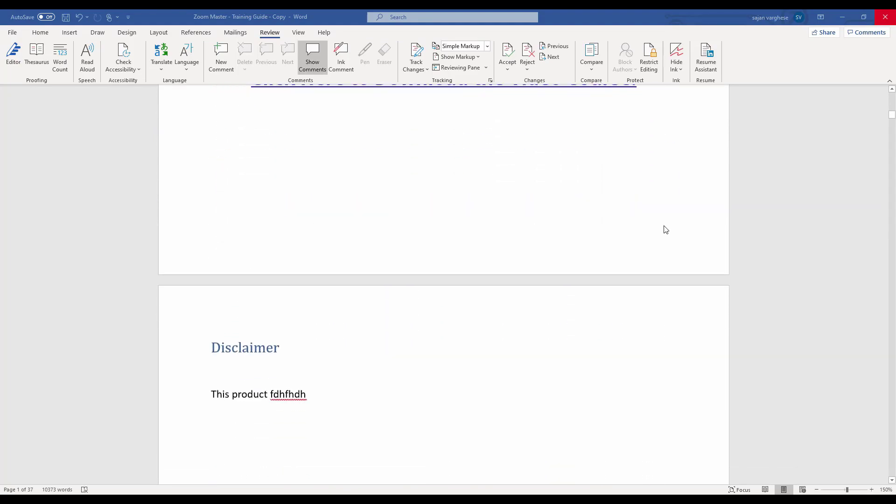
scroll(666, 225, down, 5)
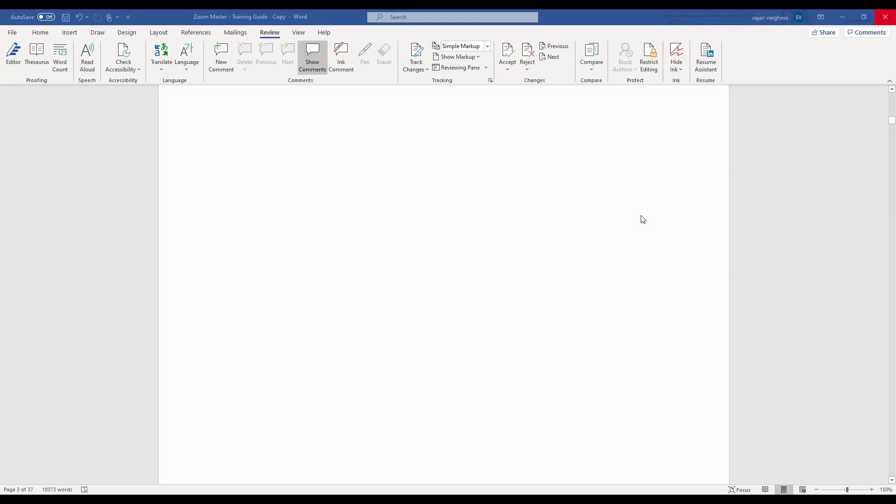
scroll(639, 221, down, 5)
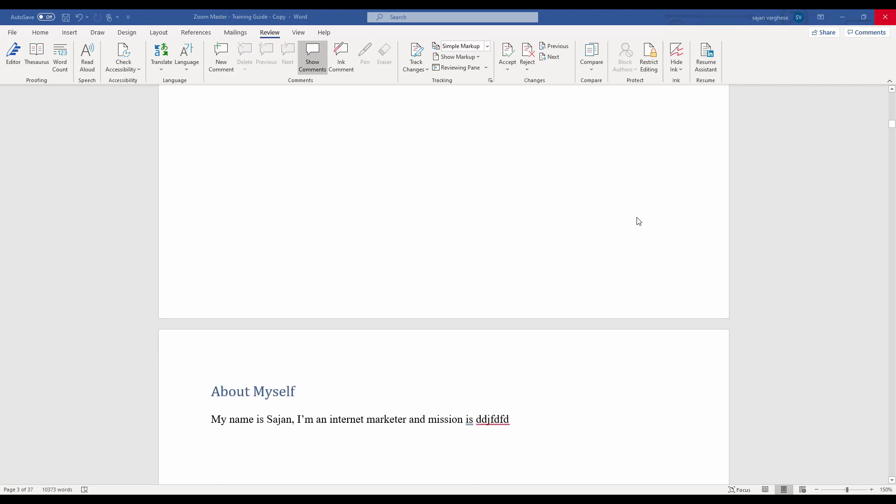
scroll(639, 222, down, 5)
scroll(639, 221, down, 5)
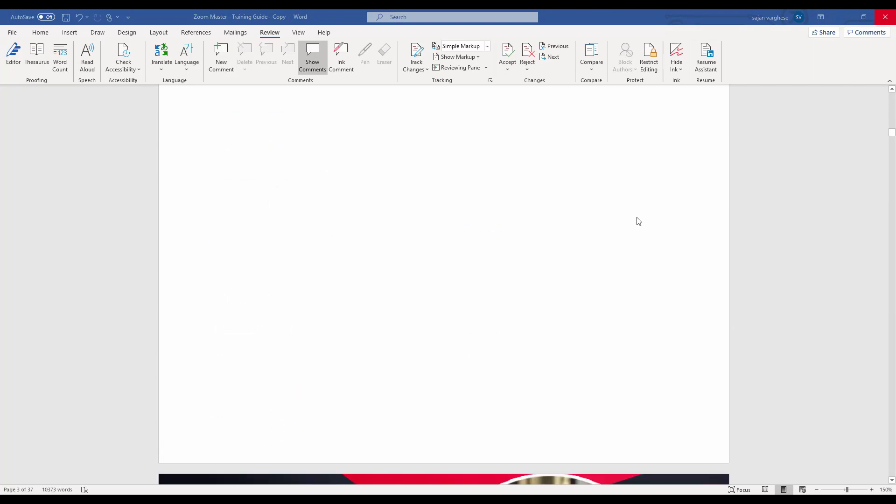
scroll(639, 221, up, 5)
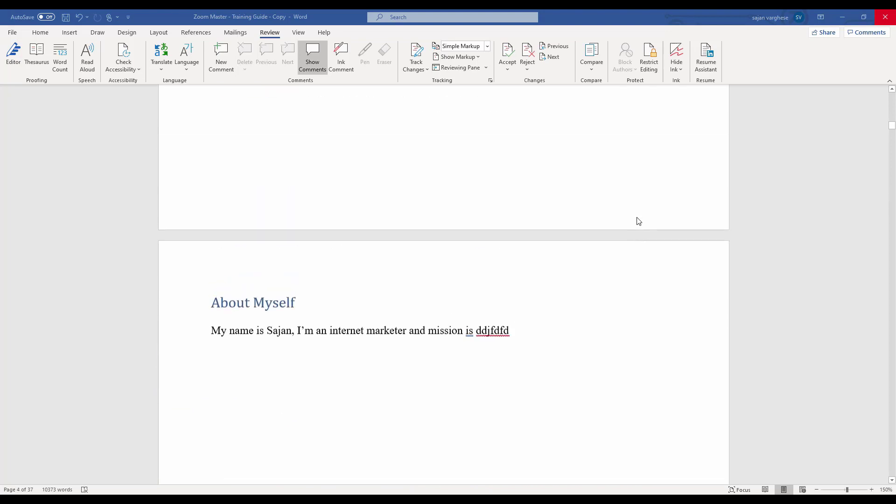
scroll(639, 221, up, 10)
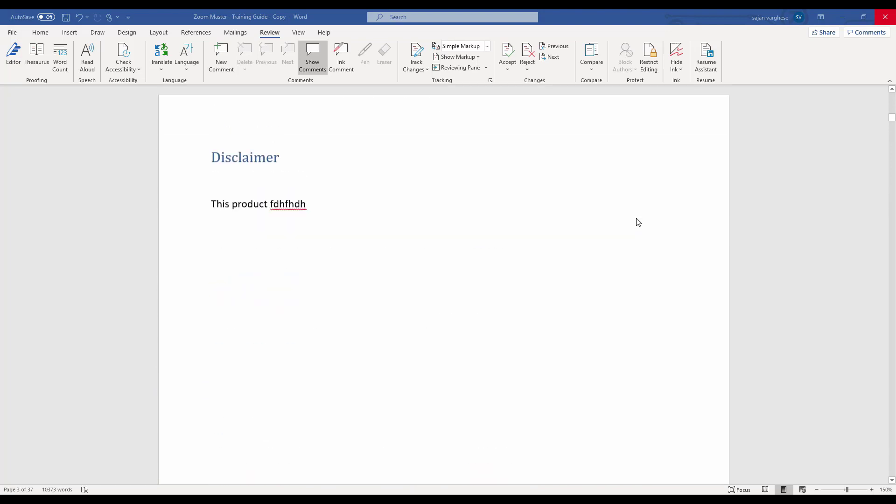
scroll(639, 221, down, 10)
scroll(638, 222, down, 10)
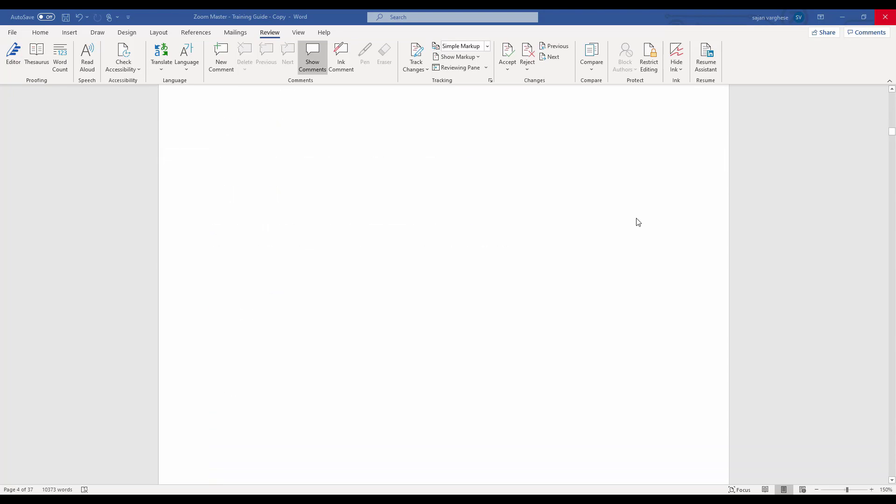
scroll(637, 222, down, 5)
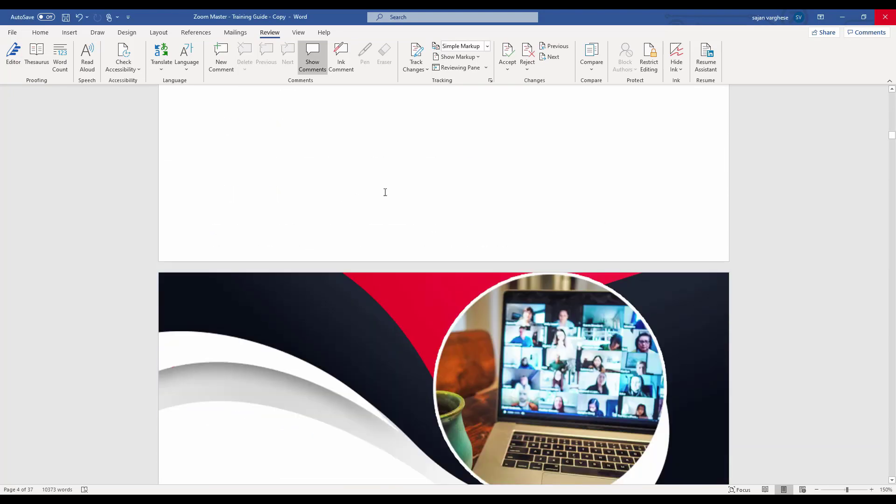
scroll(403, 196, up, 10)
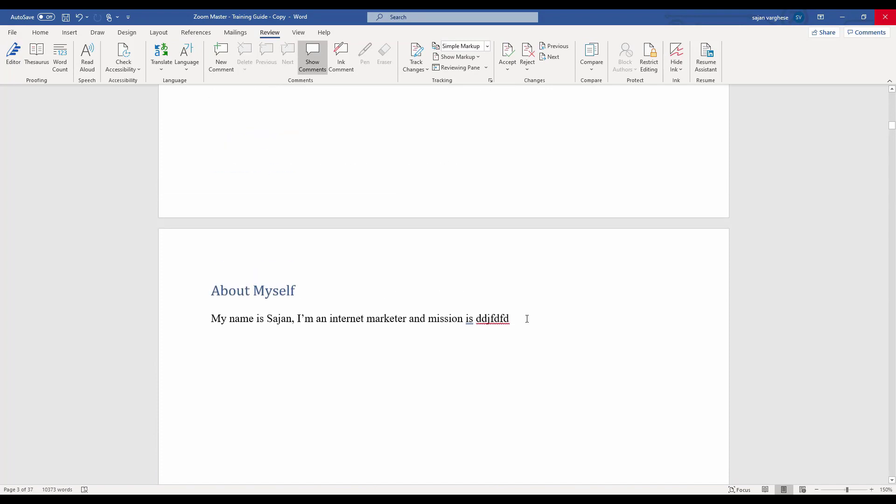
Step: Insert a page break on a new line below the introductory sentence on the About Myself page
key(ctrl+z)
click(72, 34)
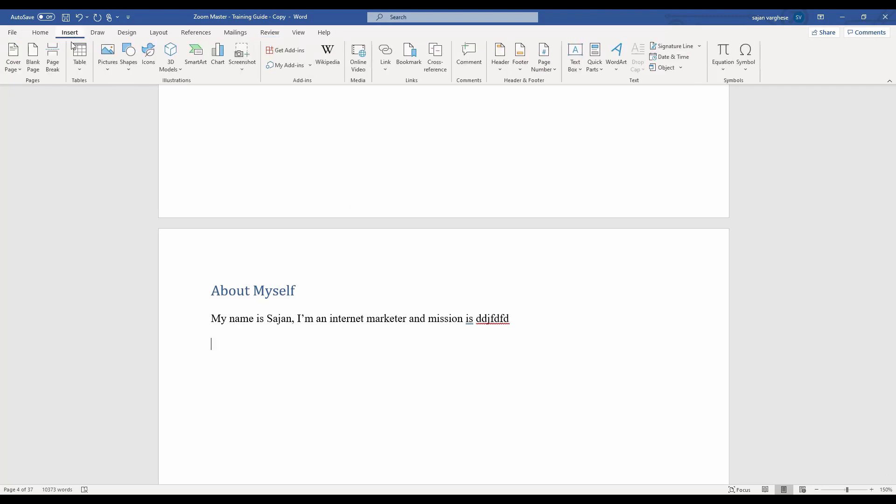
click(52, 56)
scroll(345, 246, down, 3)
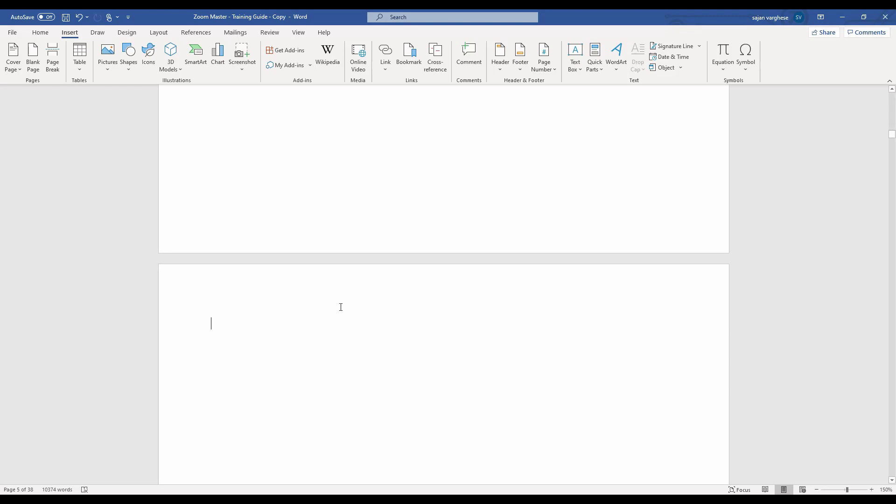
scroll(340, 307, down, 3)
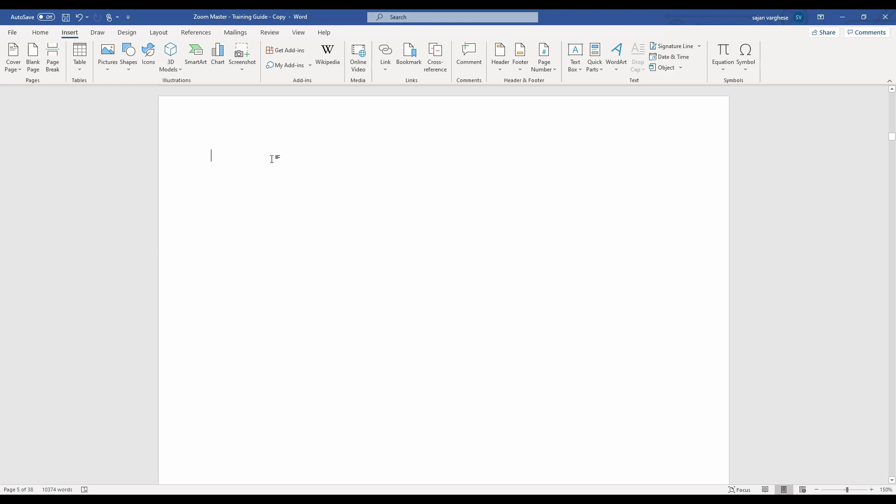
Step: Add a new line reading "Introduction" between the Introduction banner image and the first paragraph
scroll(272, 159, down, 1)
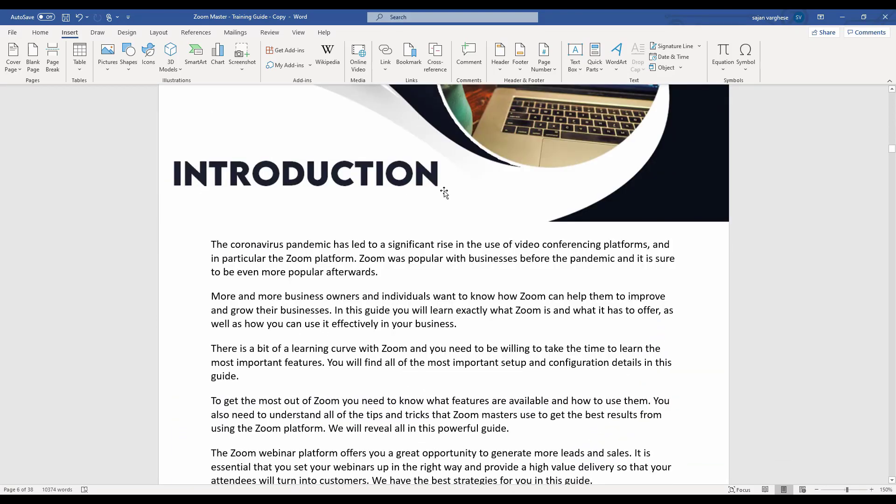
scroll(445, 192, down, 1)
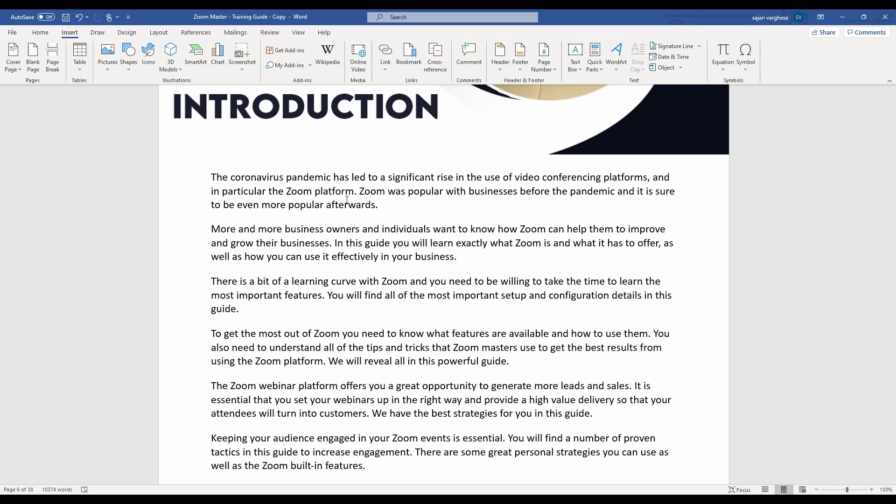
scroll(342, 197, up, 3)
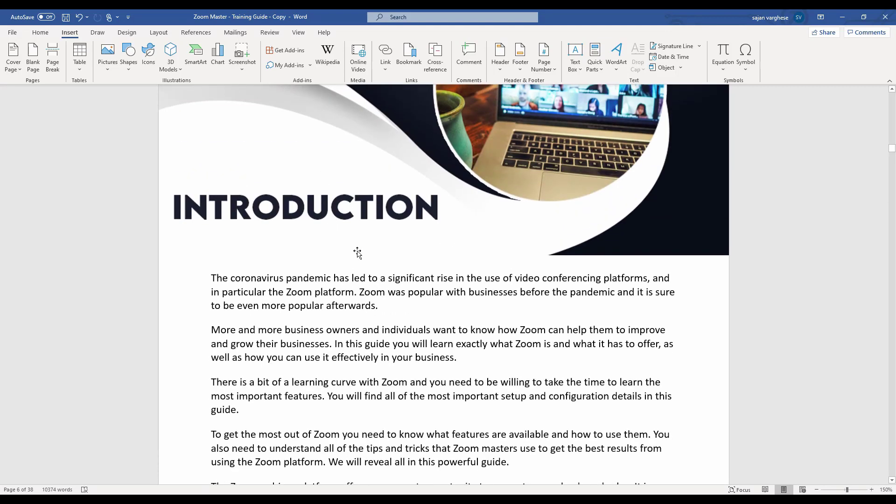
scroll(366, 253, up, 3)
click(394, 310)
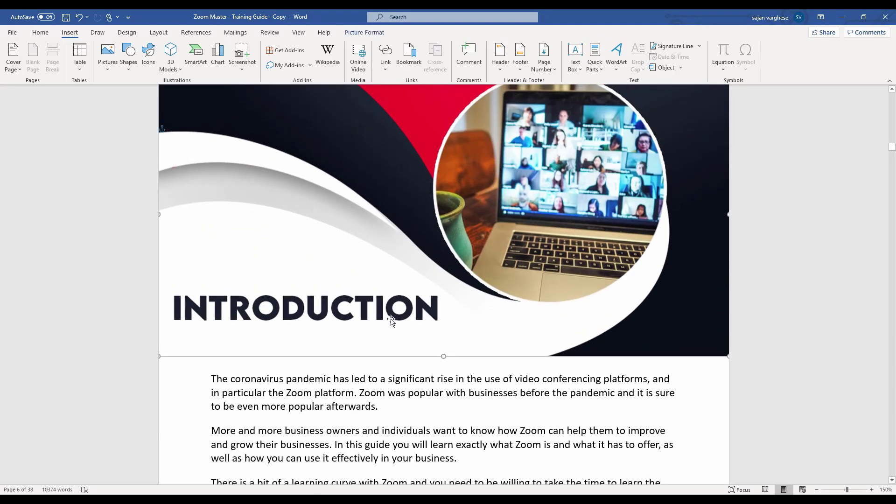
click(372, 382)
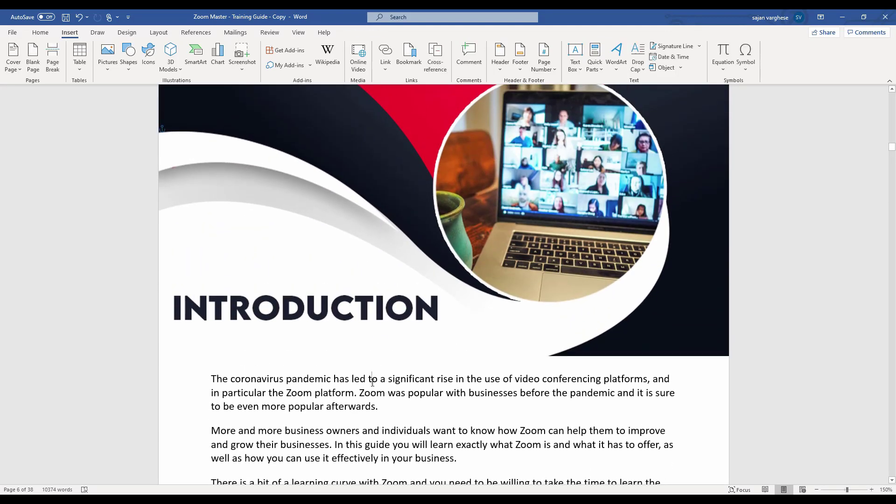
click(436, 299)
click(362, 381)
click(211, 379)
key(Return)
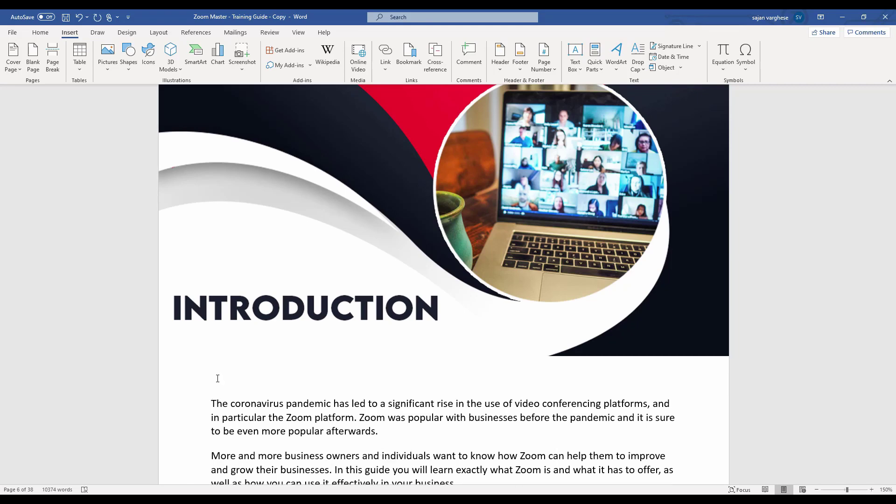
click(218, 379)
text(Introduction)
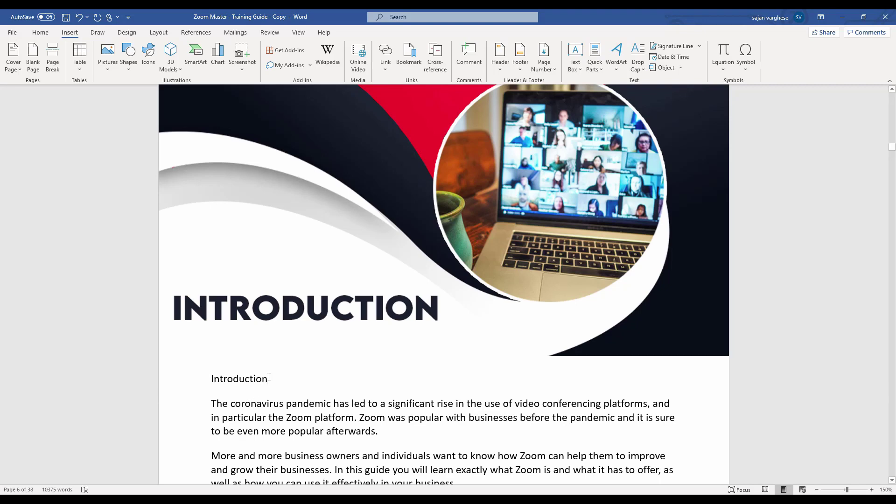
Step: Apply the Heading 1 style to the new "Introduction" line below the banner image
drag(270, 380, 210, 383)
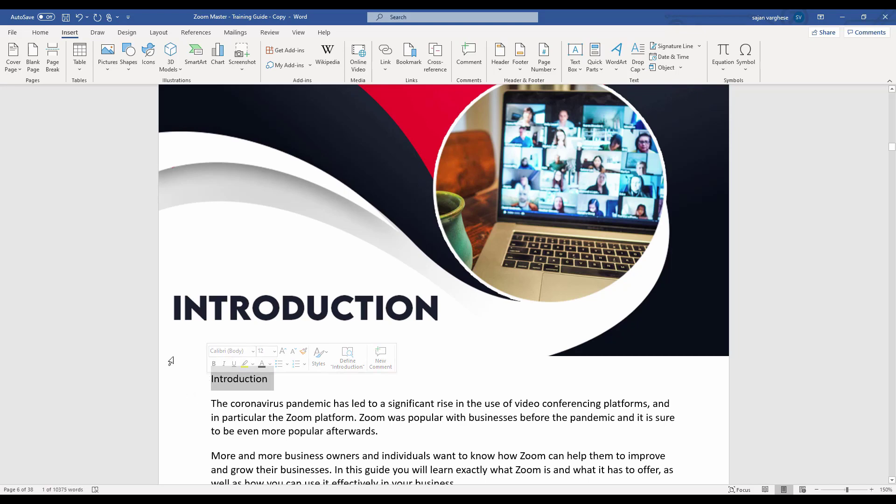
click(43, 35)
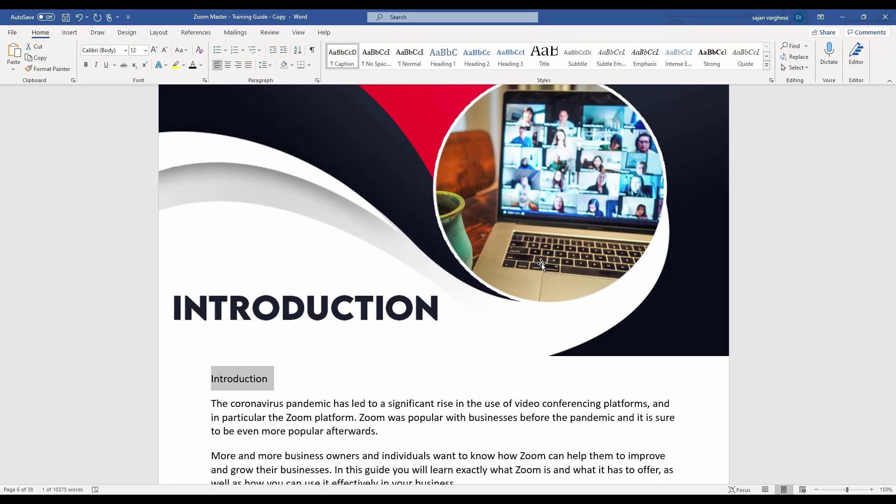
click(319, 374)
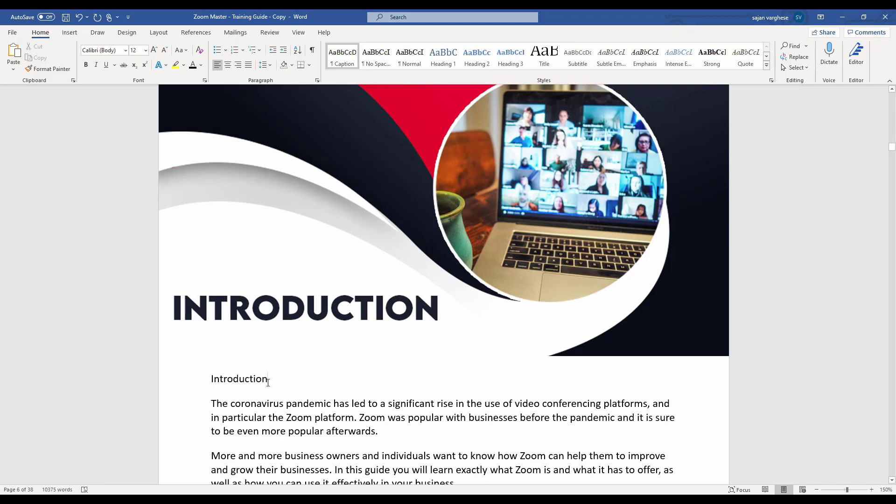
click(202, 380)
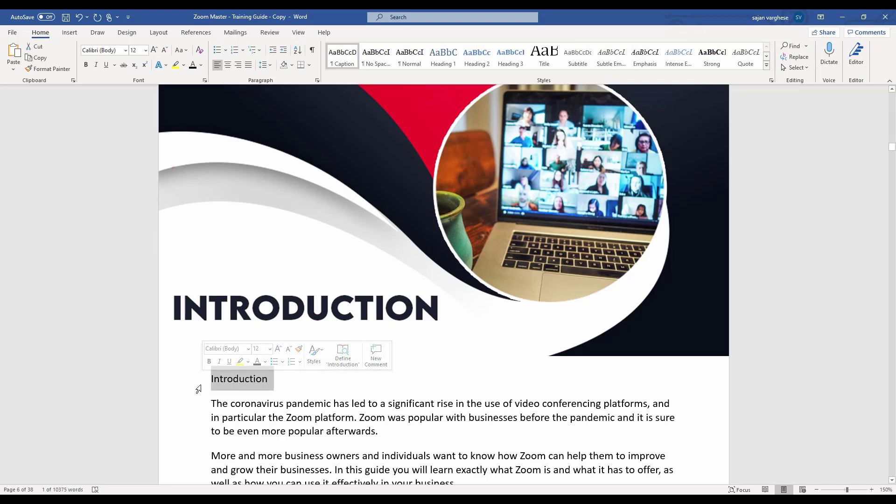
click(447, 65)
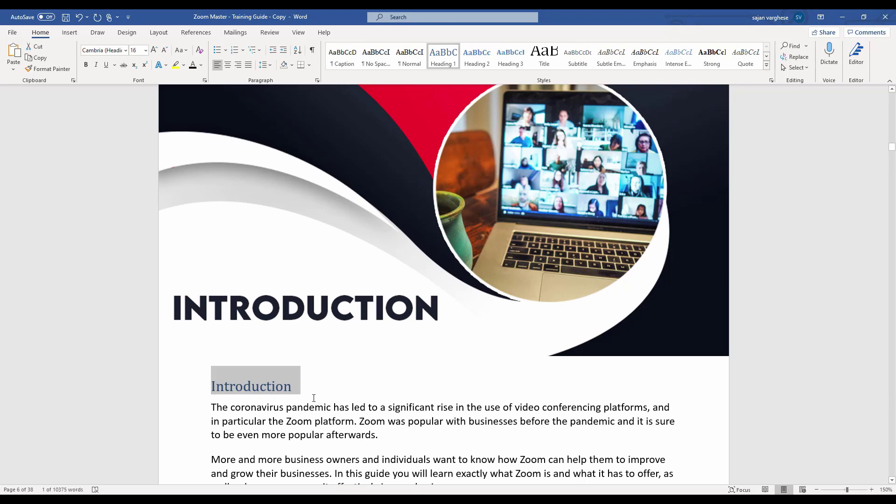
click(301, 380)
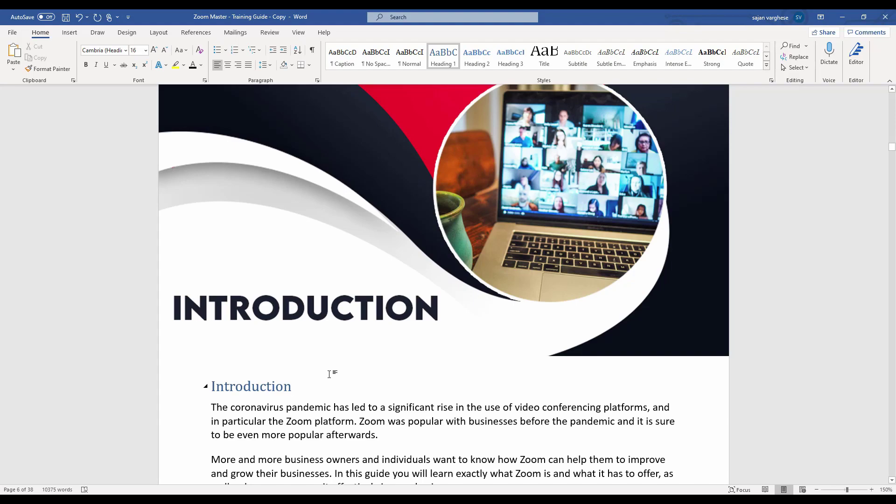
Step: Add a new line reading "Chapter 1 – What Is Zoom" between the Chapter 1 banner image and its first paragraph
scroll(336, 365, down, 3)
scroll(339, 359, down, 15)
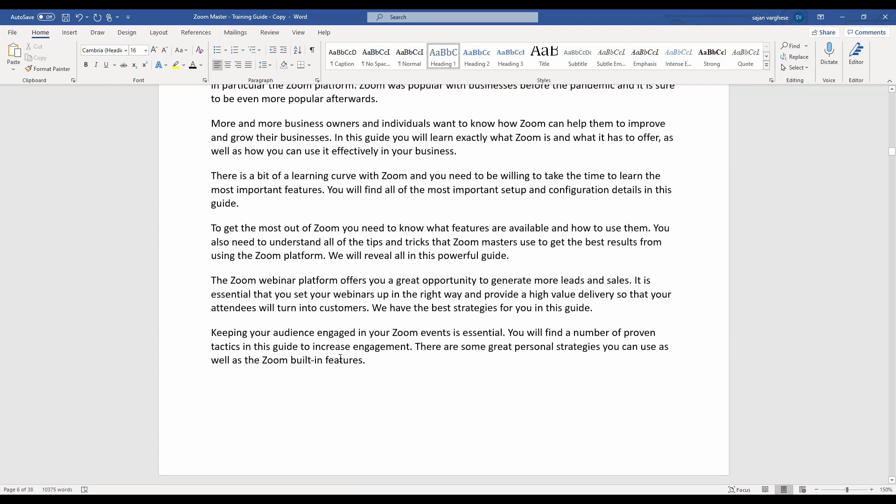
scroll(341, 358, down, 3)
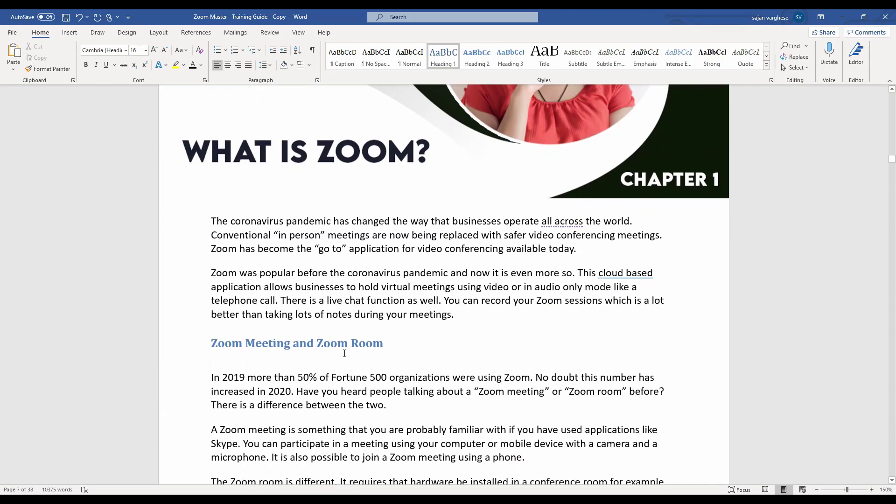
click(552, 200)
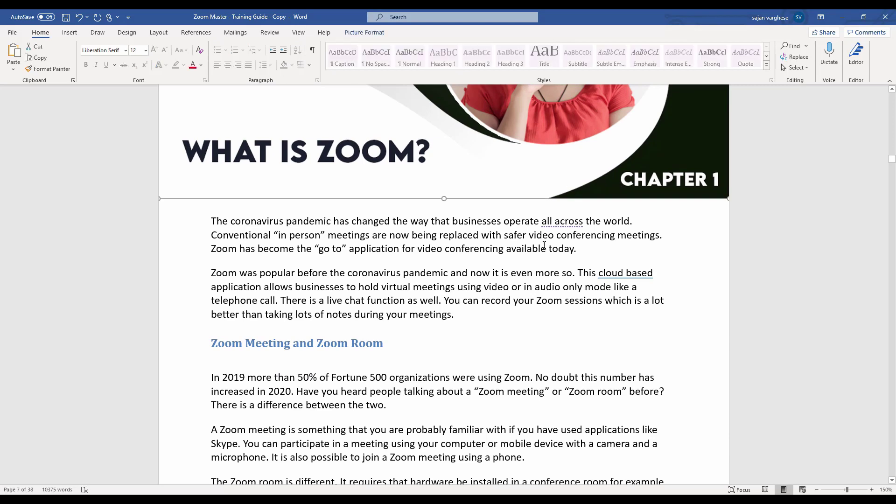
scroll(544, 247, up, 3)
scroll(539, 251, down, 3)
click(405, 236)
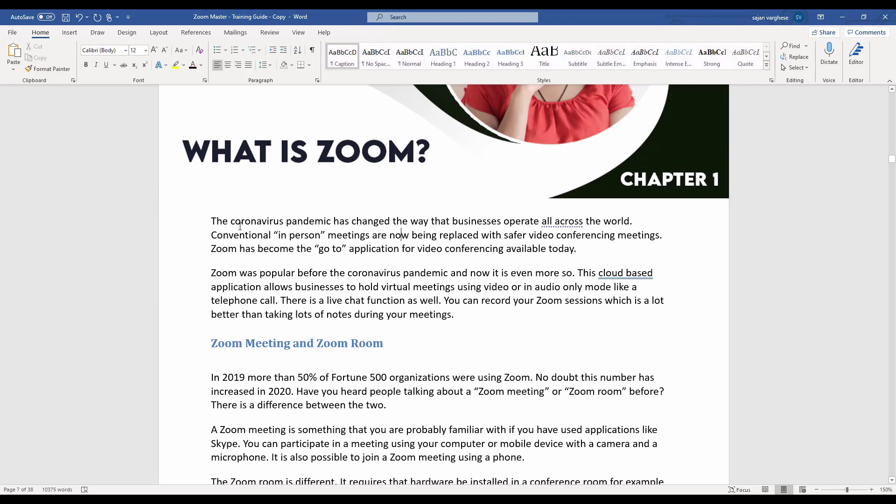
click(213, 221)
key(Return)
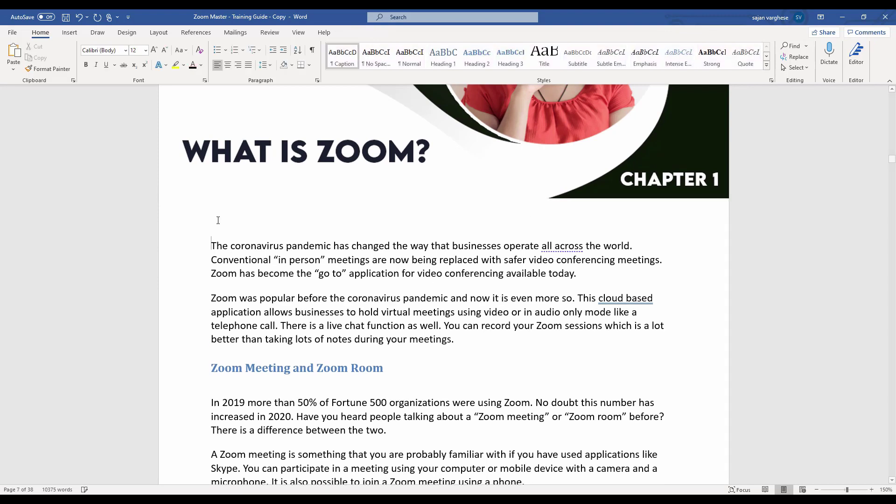
key(Up)
text(Cha )
text(pter 1)
text( -)
text( W)
text(hat Is Z)
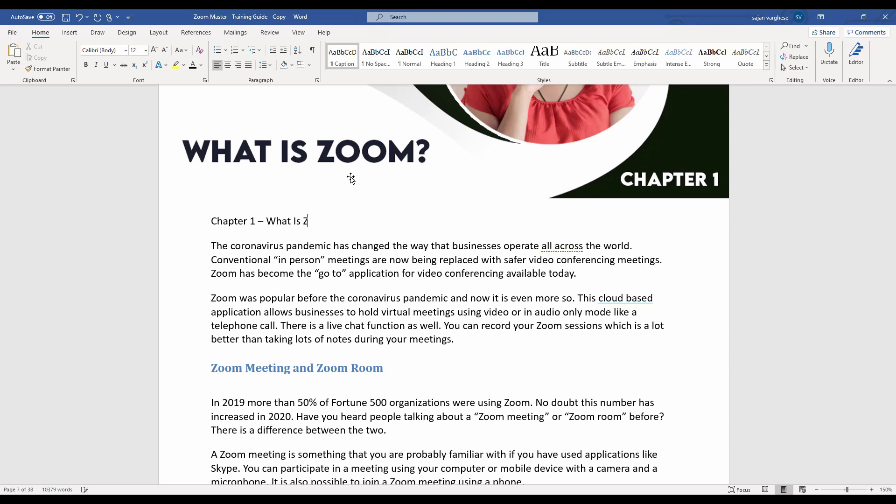
text(oom)
Step: Apply the Heading 1 style to the "Chapter 1 – What Is Zoom" line below the Chapter 1 banner
drag(330, 221, 219, 220)
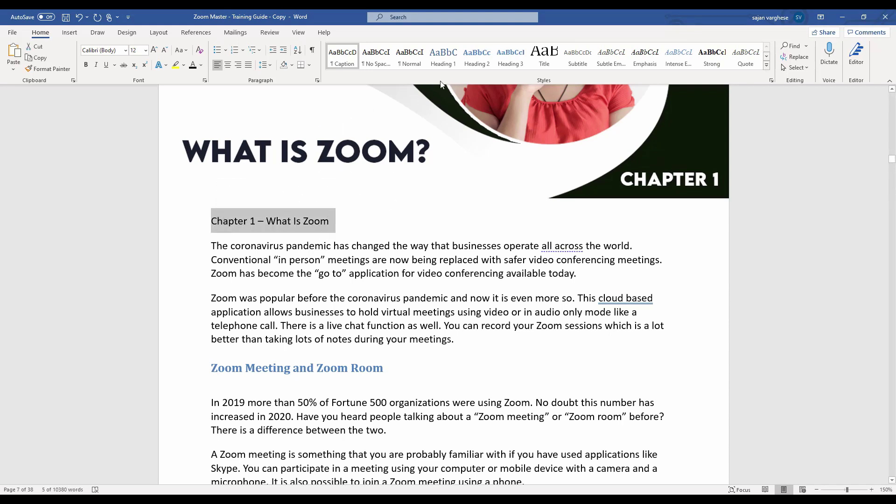
click(442, 64)
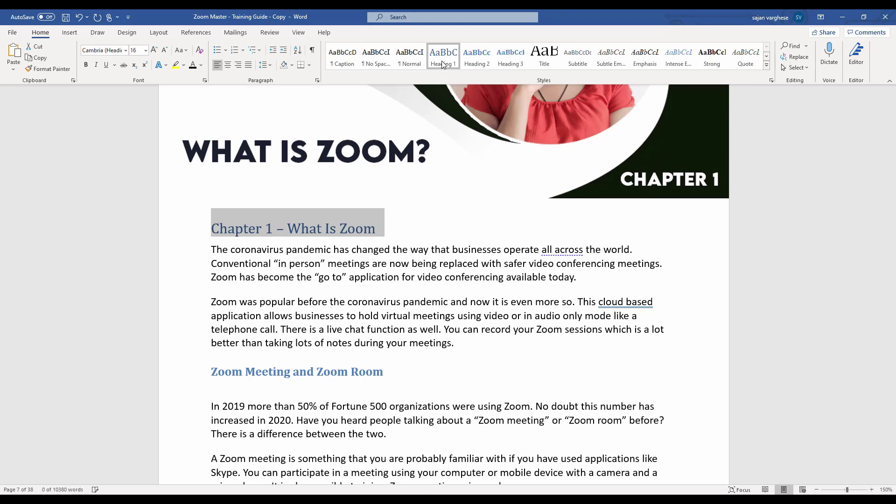
click(392, 234)
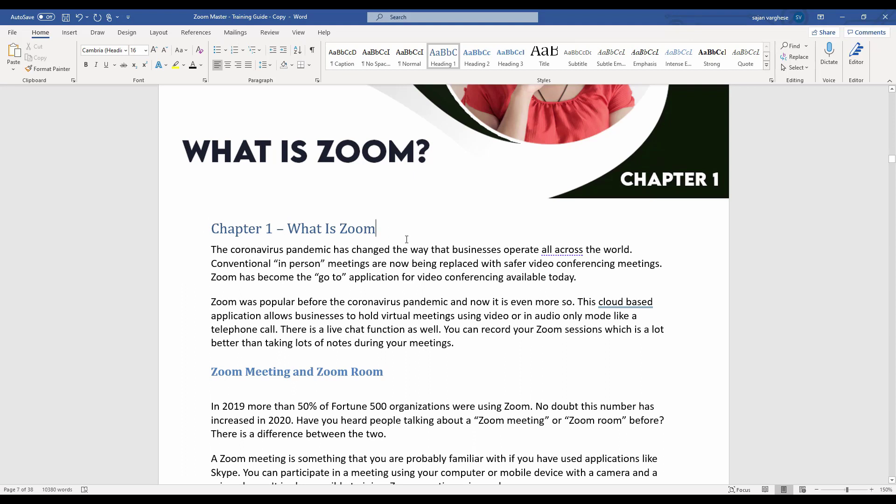
Step: Add the line "Chapter 2 : Why You Need To Use Zoom In Your Business" below the Chapter 2 banner and style it as Heading 1
scroll(406, 240, down, 20)
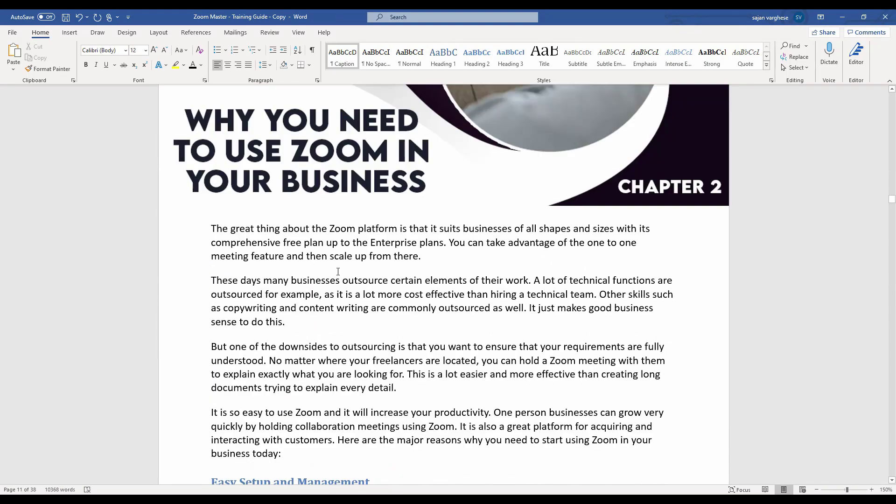
key(Return)
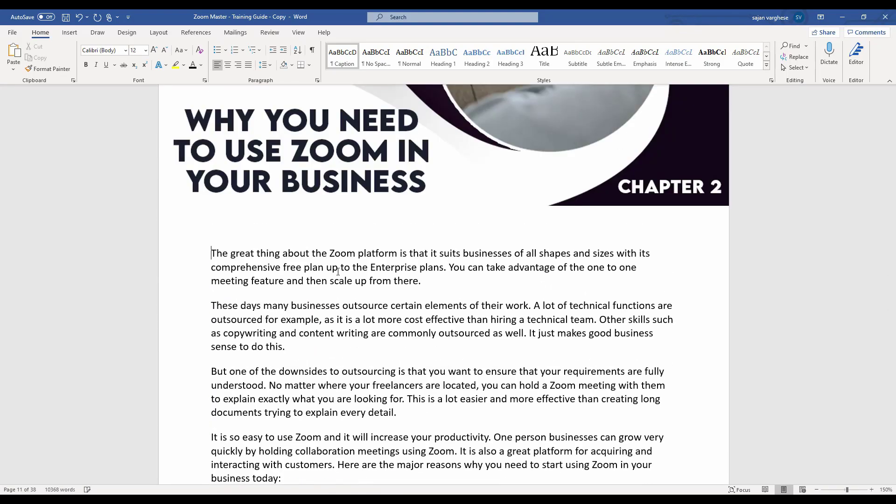
text(Chapter 2 : Why You Need )
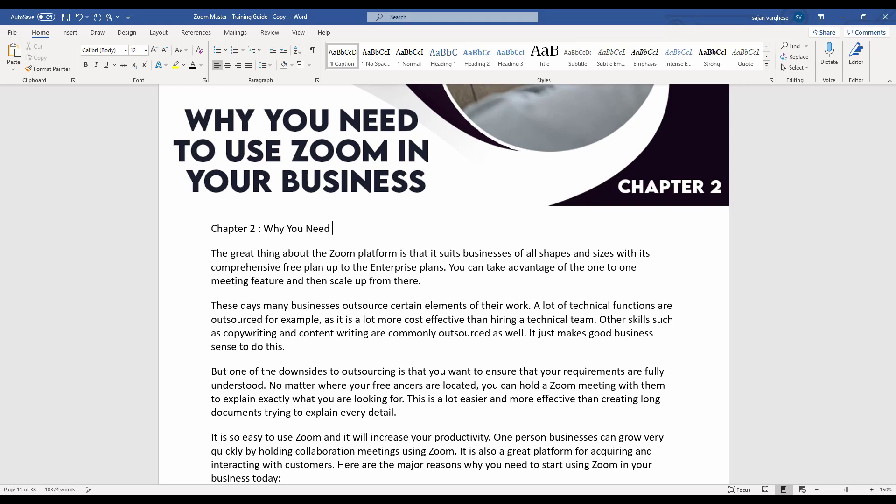
text(To Use Zoom In Your Business)
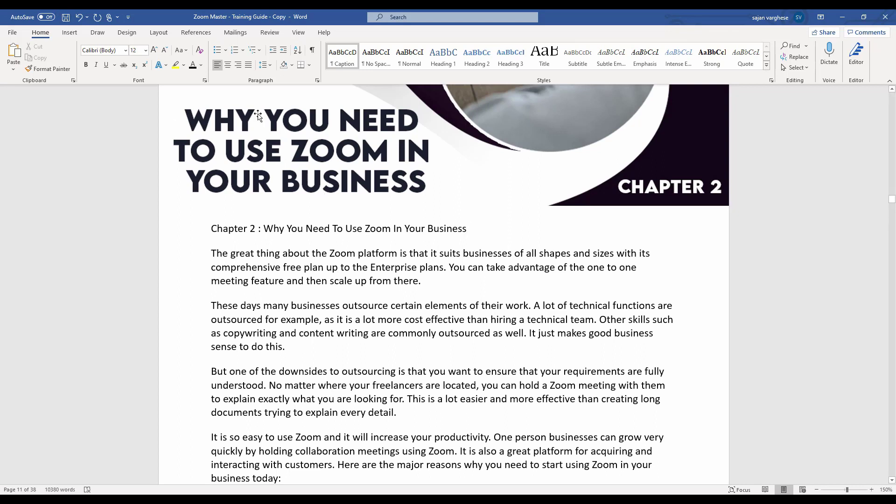
drag(467, 228, 219, 232)
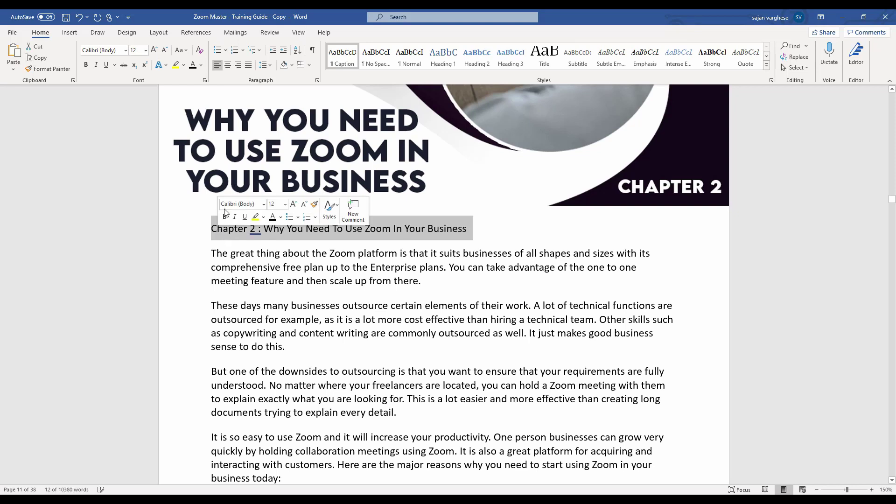
click(447, 55)
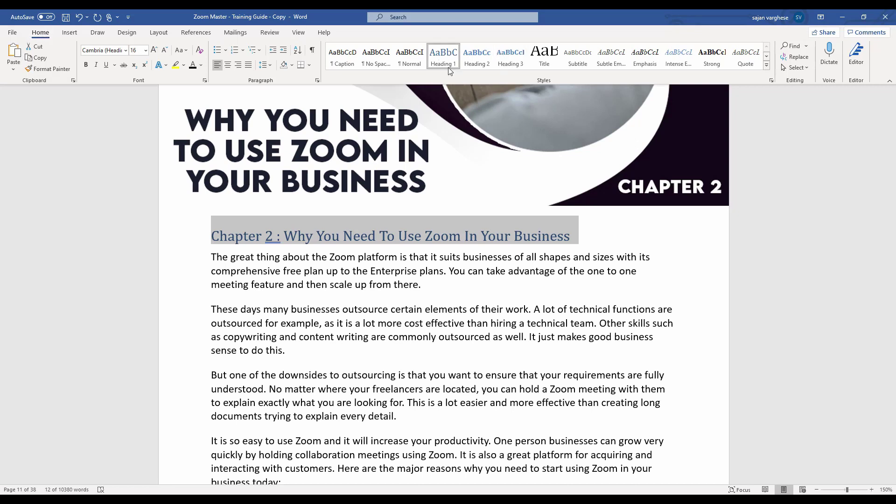
click(275, 256)
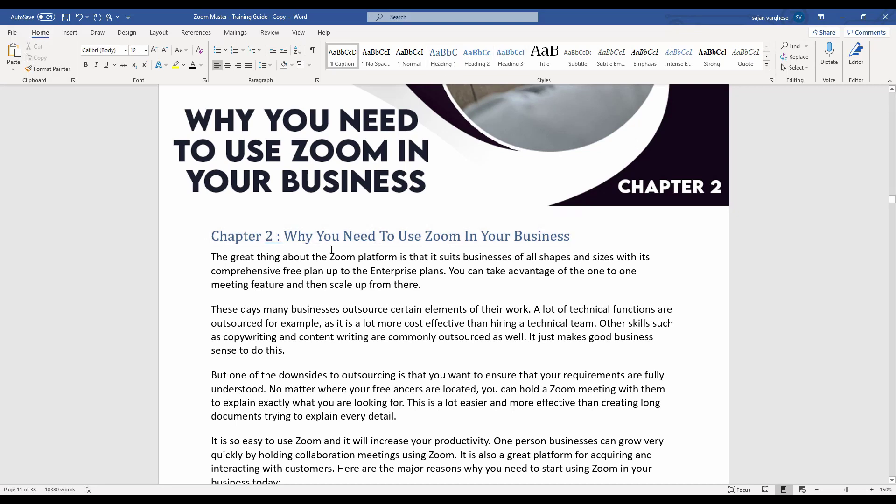
Step: Add the line "Chapter 3 : Getting Started With Zoom" above the first paragraph of Chapter 3 and style it as Heading 1
scroll(332, 249, down, 20)
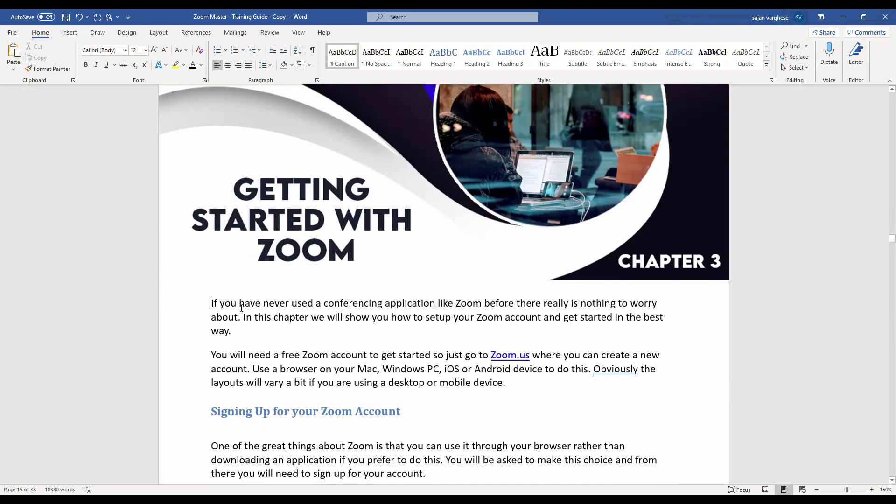
key(Return)
key(Return)
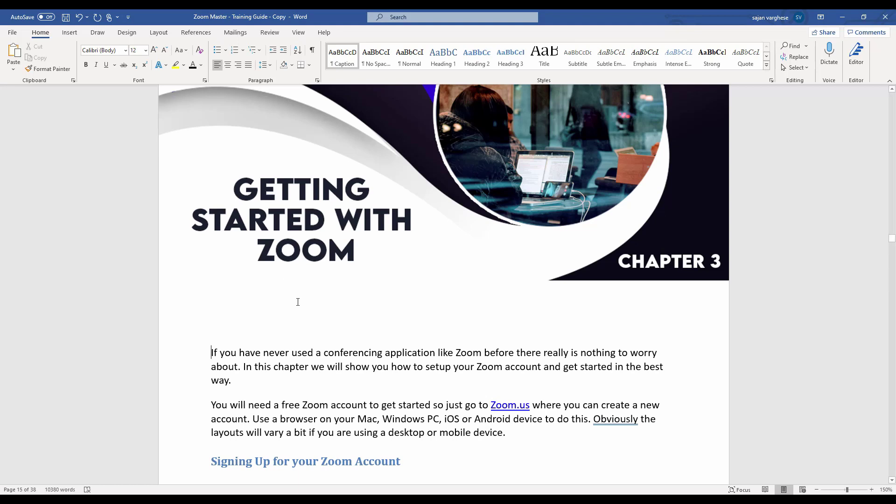
click(265, 331)
text(Chapter 3 : )
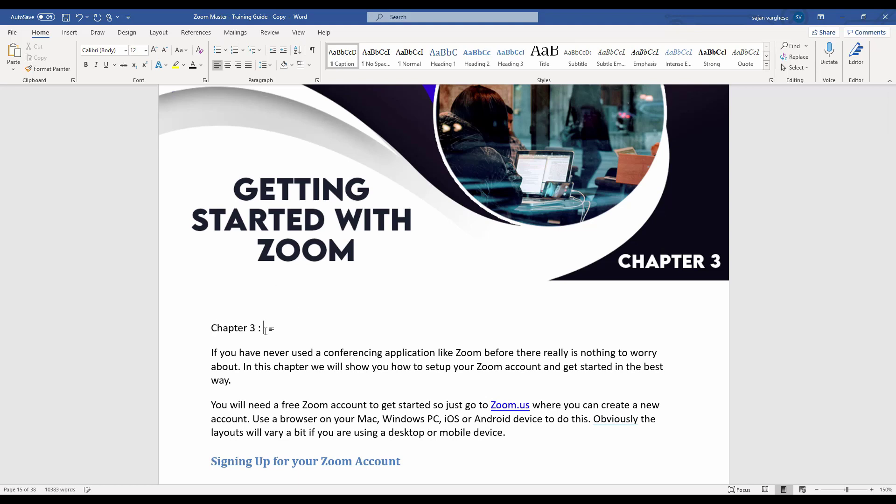
text(Getting Started With Zoom)
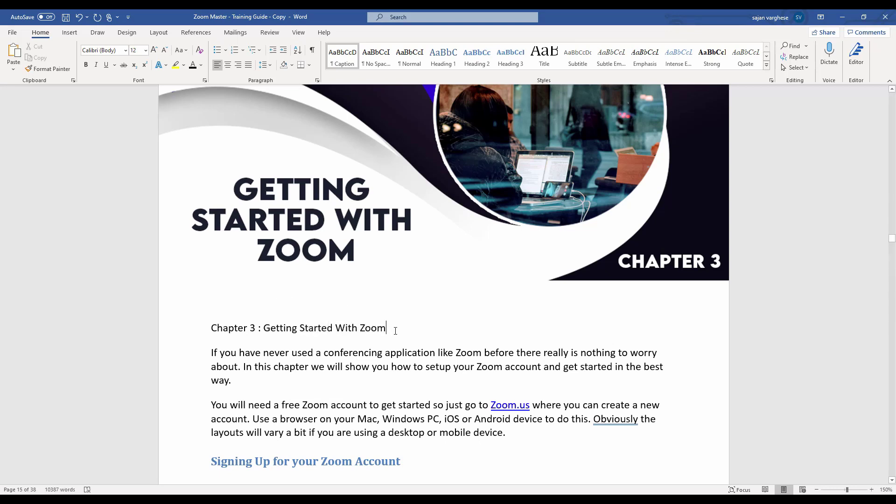
drag(362, 328, 198, 327)
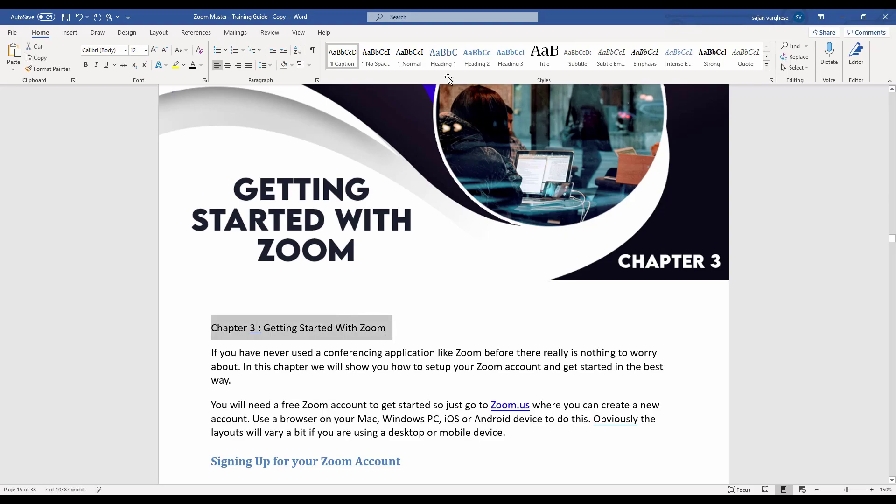
click(447, 60)
Step: Add the line "Chapter 4 : Zoom Tips And Tricks" between the Chapter 4 banner and its first paragraph and style it as Heading 1
scroll(502, 324, down, 20)
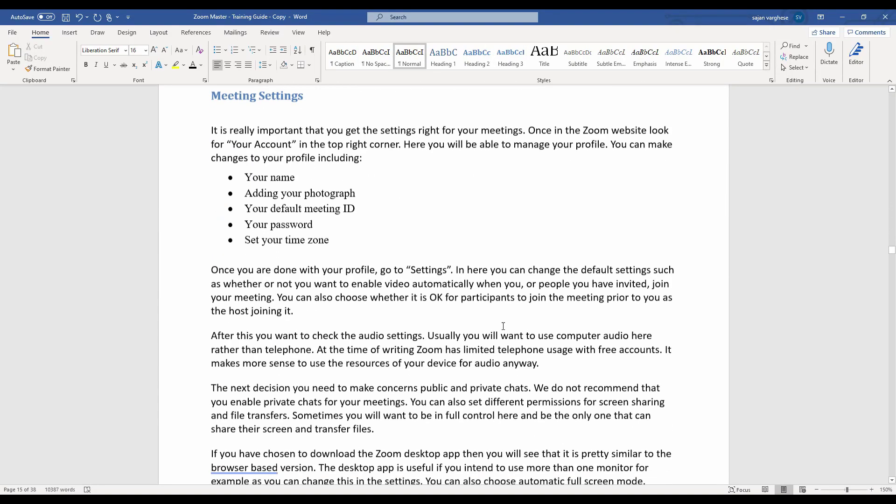
click(501, 326)
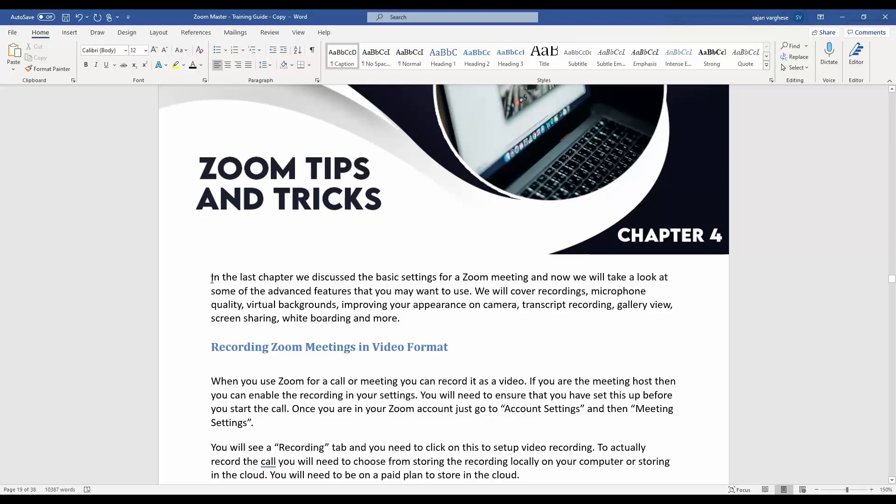
scroll(213, 280, up, 1)
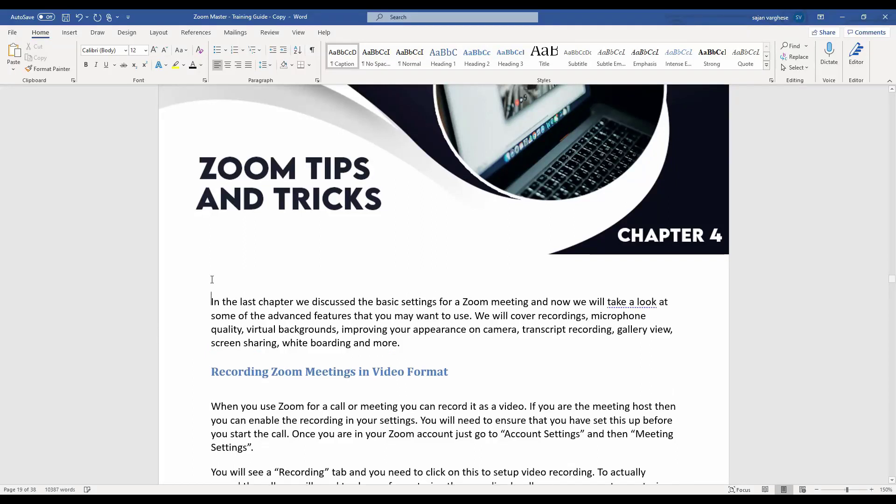
text(Chapter 4)
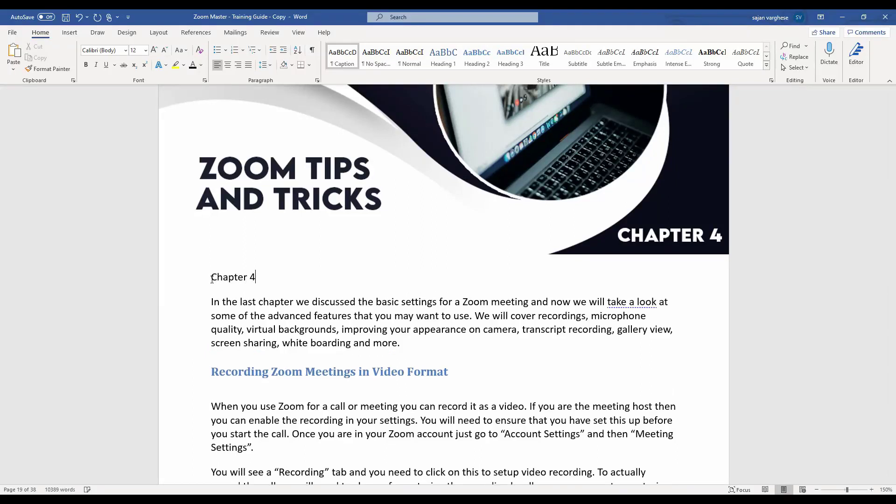
text( : Zoom Tips And Tricks)
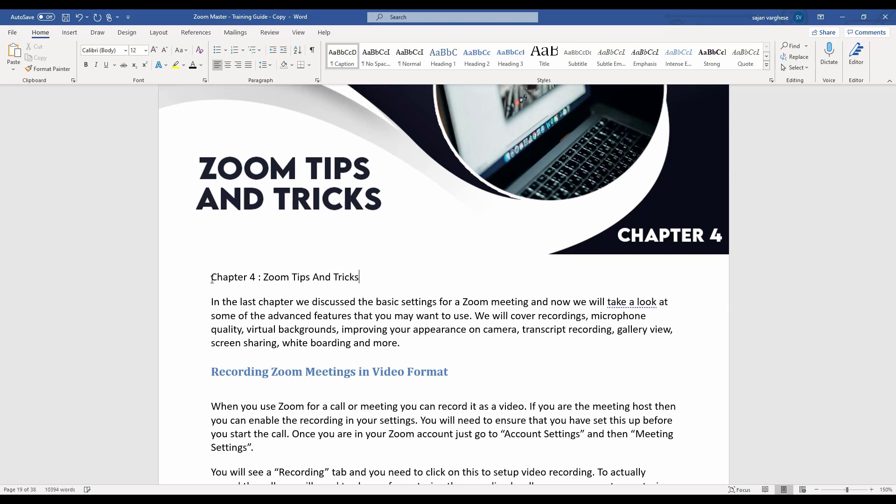
drag(359, 277, 211, 277)
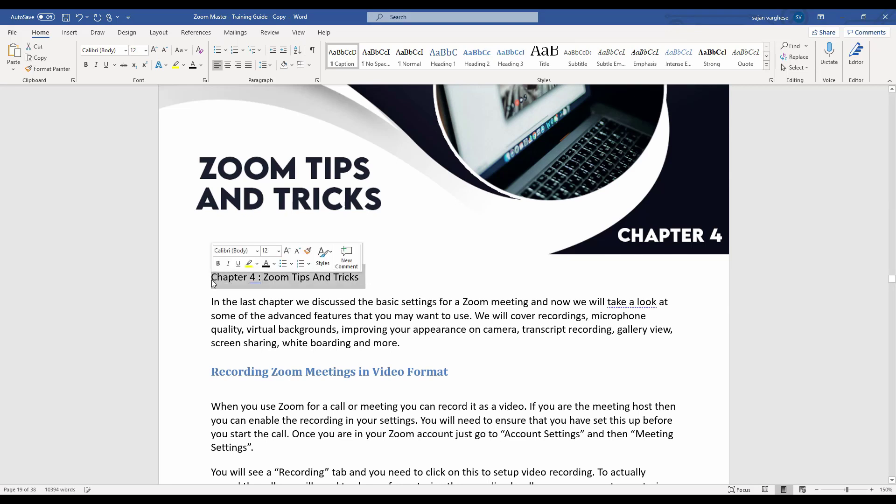
click(442, 62)
click(452, 283)
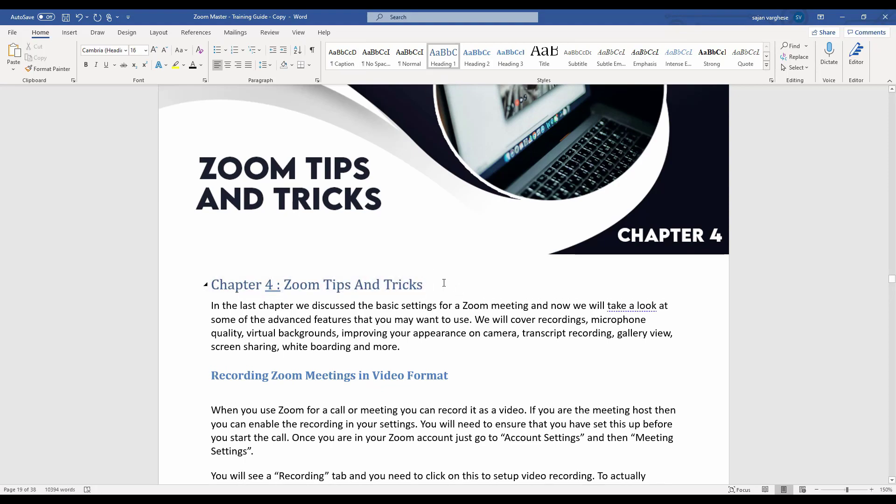
Step: Add the line "Chapter 5 : The Power of Zoom Webinars" below the Chapter 5 banner and style it as Heading 1
scroll(444, 283, down, 10)
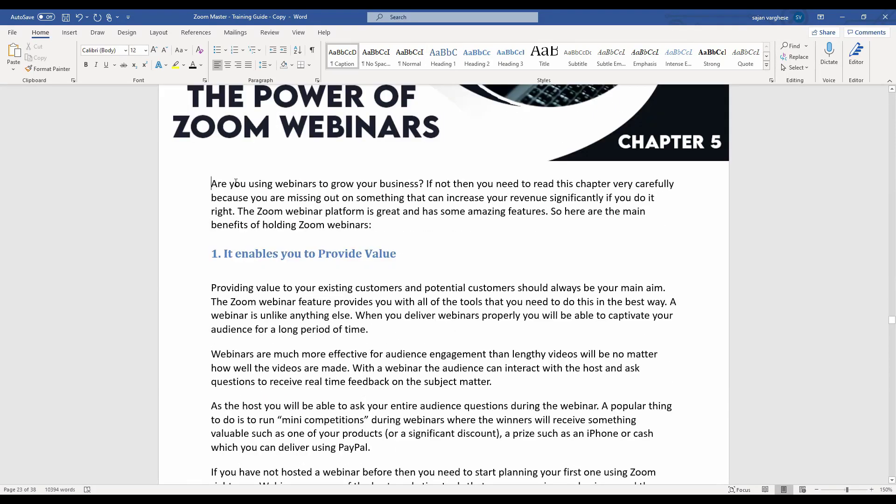
key(Return)
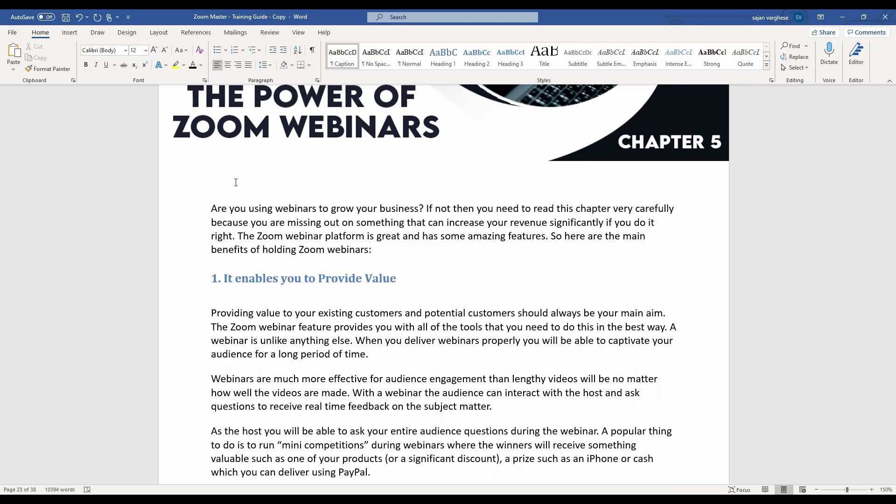
click(236, 183)
text(Chap)
text(5 :)
scroll(206, 172, up, 1)
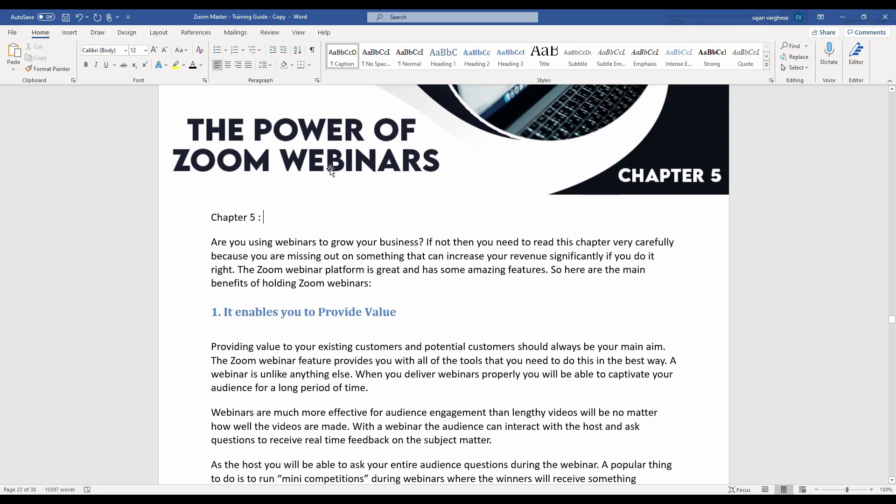
text(: The Power o)
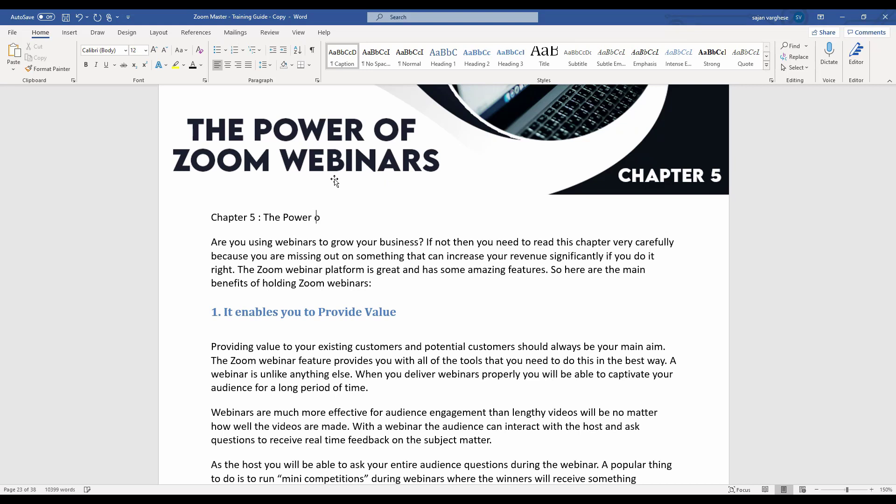
text(f Zoom Webinars)
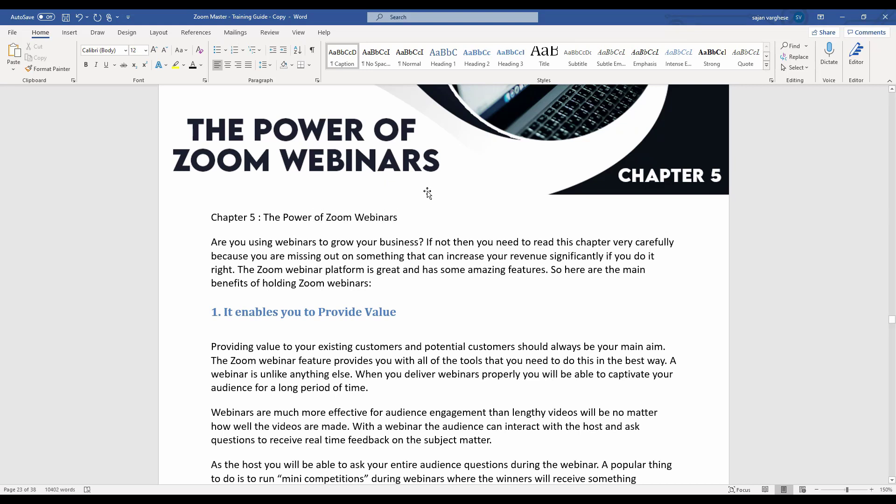
drag(400, 218, 203, 220)
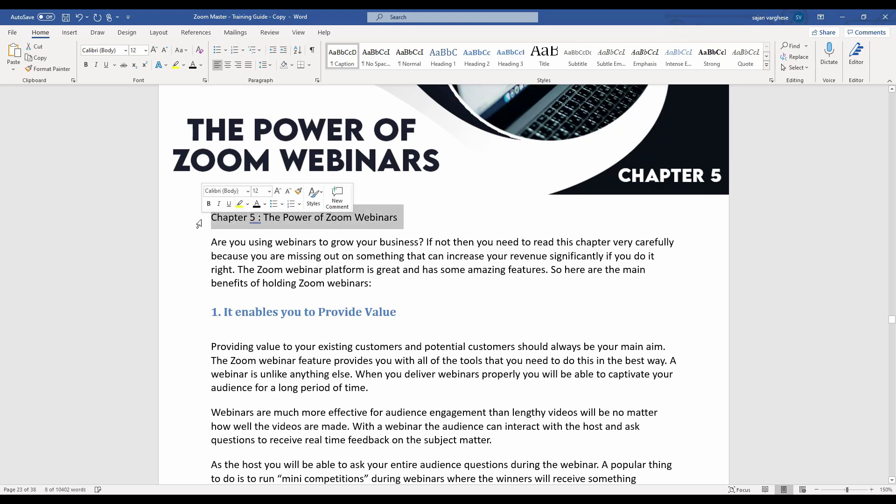
click(443, 62)
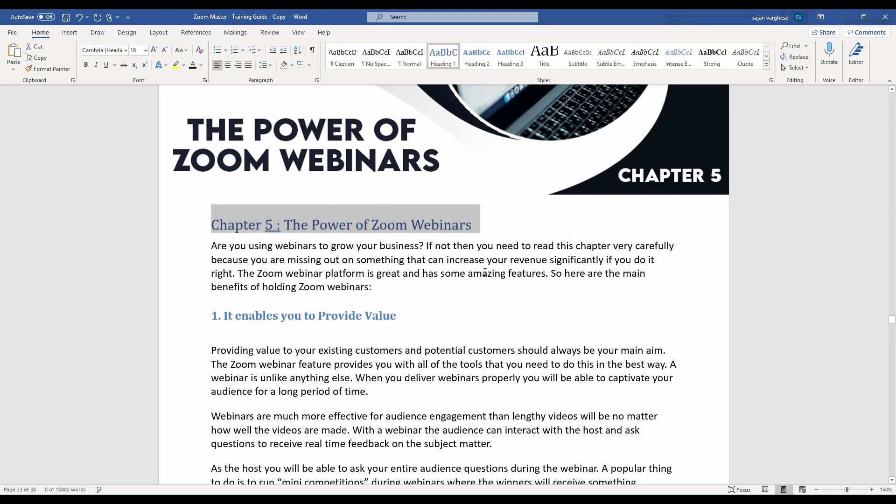
click(469, 274)
Step: Add a new line reading "Chapter 6 : Setting Up And Scheduling Your Zoom Webinars" between the Chapter 6 banner and its first paragraph
scroll(521, 281, down, 20)
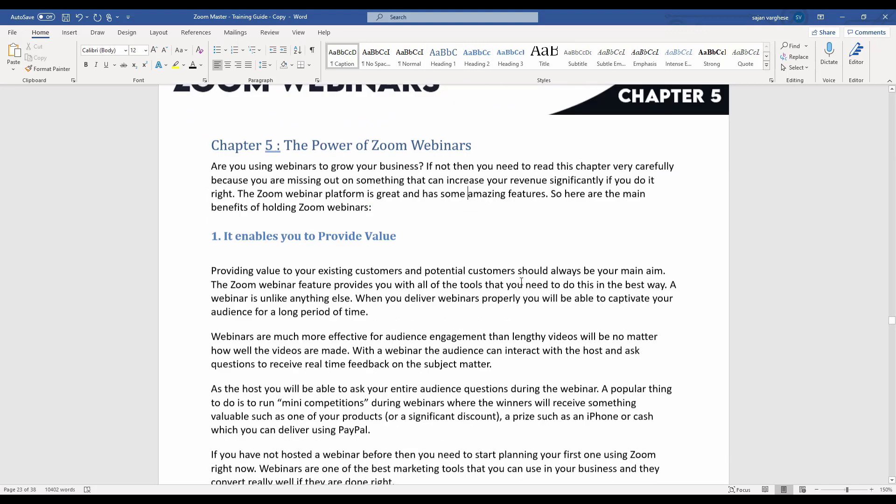
scroll(524, 280, down, 20)
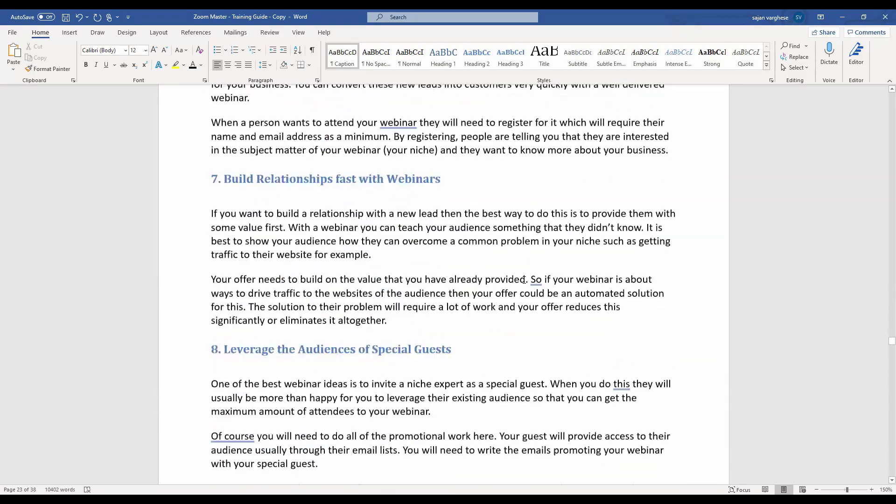
scroll(524, 279, down, 10)
click(232, 261)
text(C)
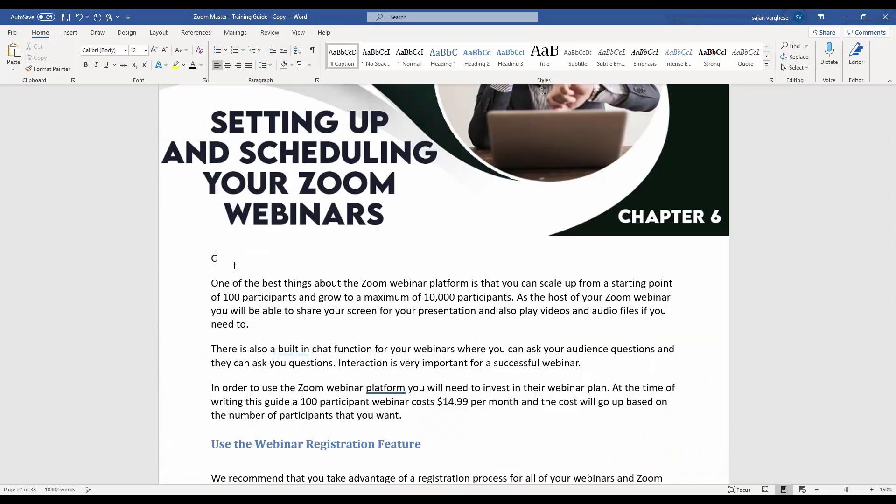
text(hapter 6 : Setting Up AN)
key(BackSpace)
text(And Scheduling Y)
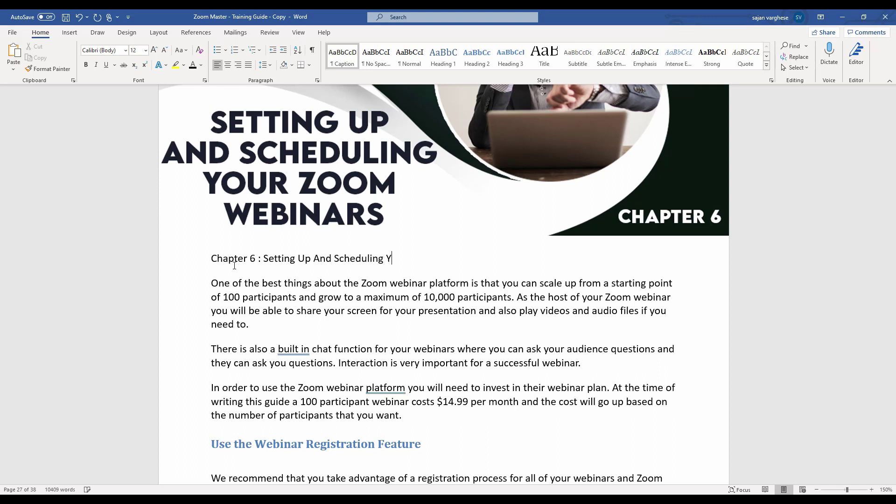
text(our Zoom Webinars)
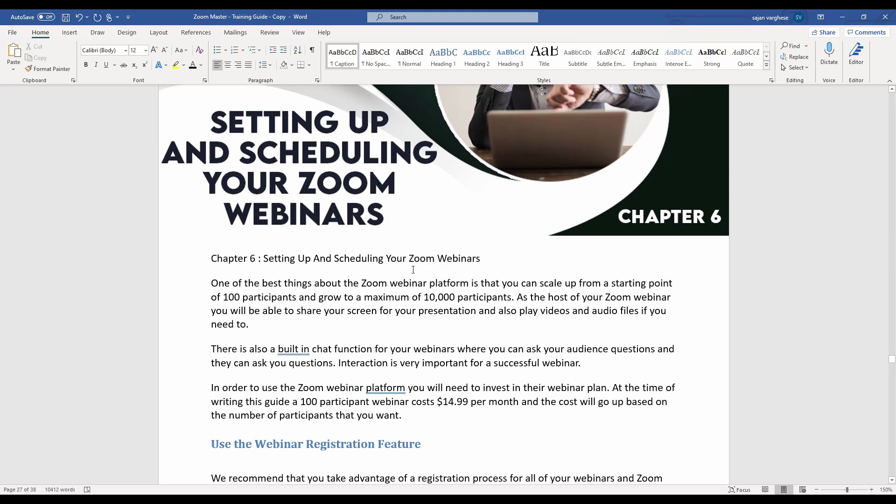
Step: Style the "Chapter 6 : Setting Up And Scheduling Your Zoom Webinars" line as Heading 1
drag(493, 259, 187, 256)
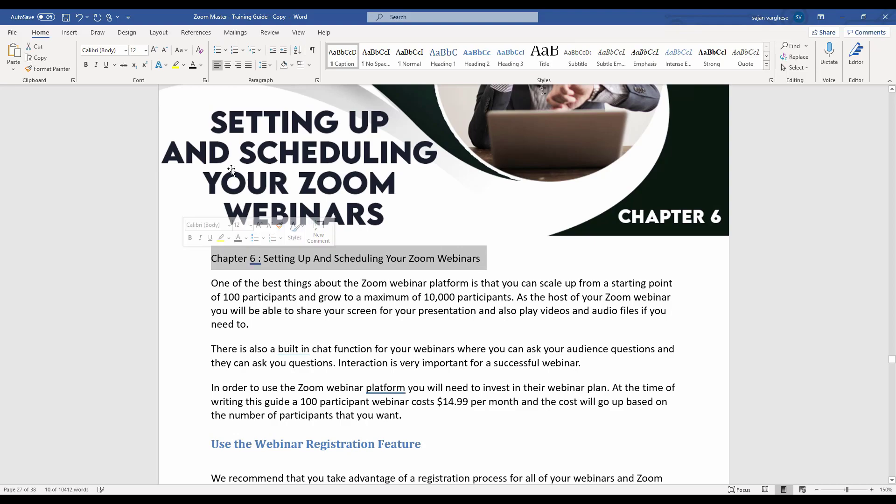
click(443, 56)
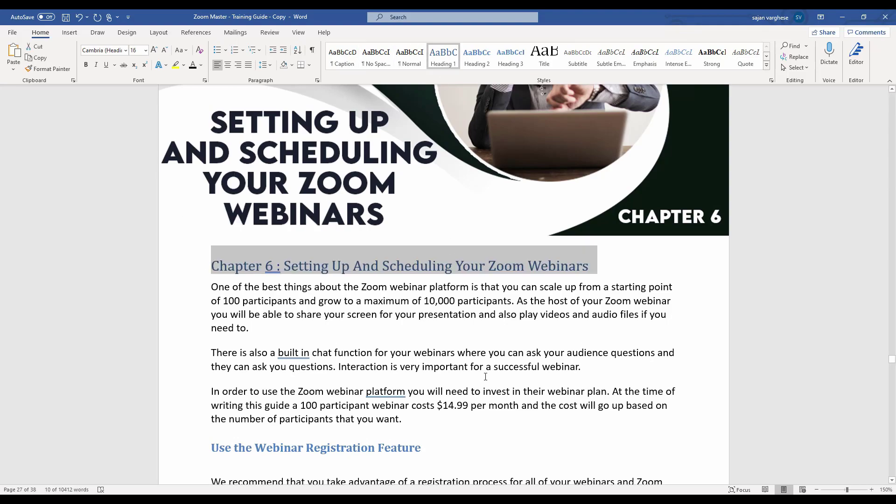
Step: Add the line "Chapter 7 : Personal Strategies For Increasing Engagement With Zoom" below the Chapter 7 banner and style it as Heading 1
scroll(327, 280, down, 20)
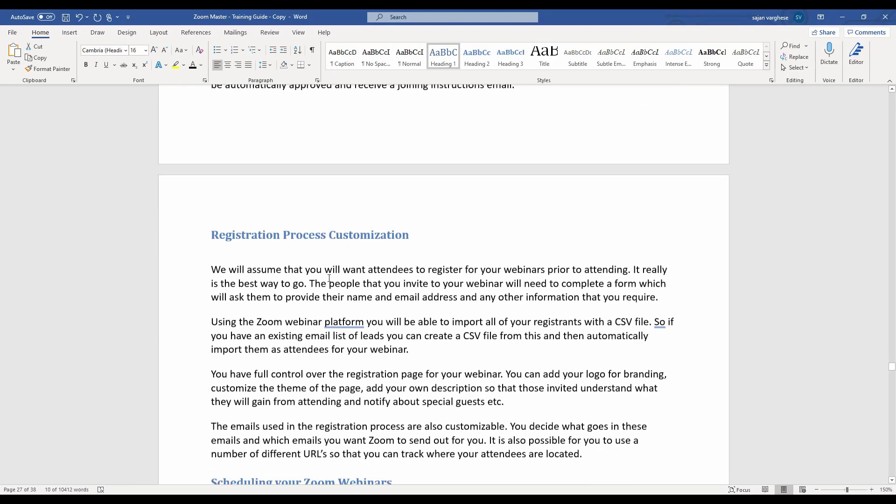
scroll(331, 278, down, 20)
click(223, 271)
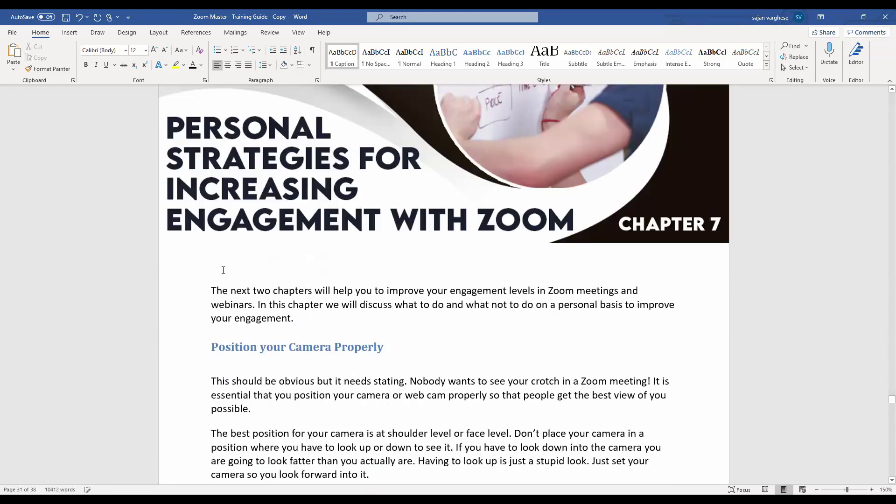
text(Ch)
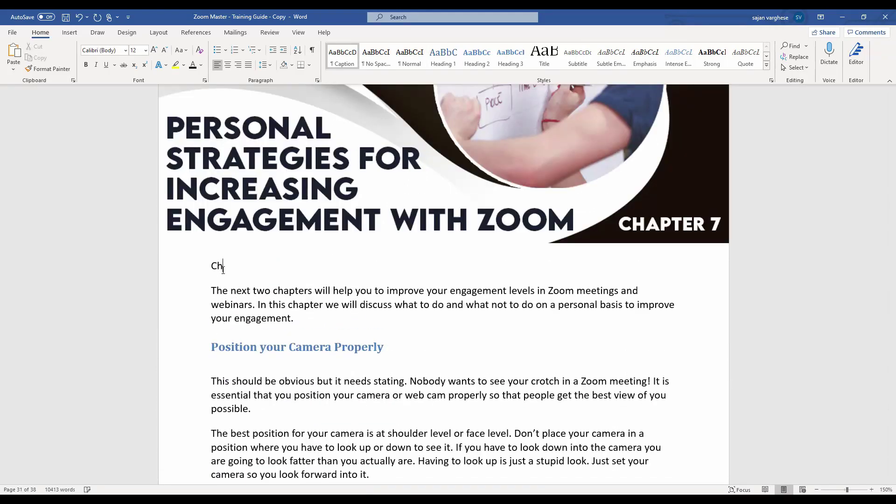
text(apter 7 : Personal Strategies For)
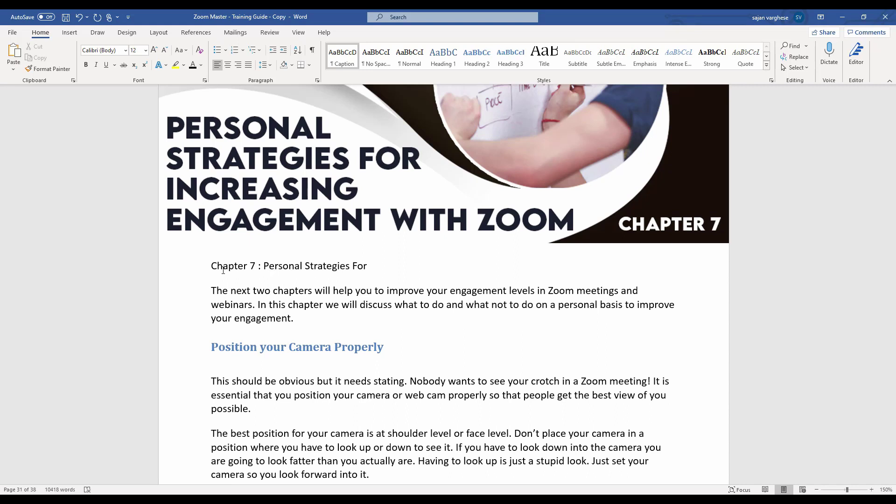
text( Increasing Engagem)
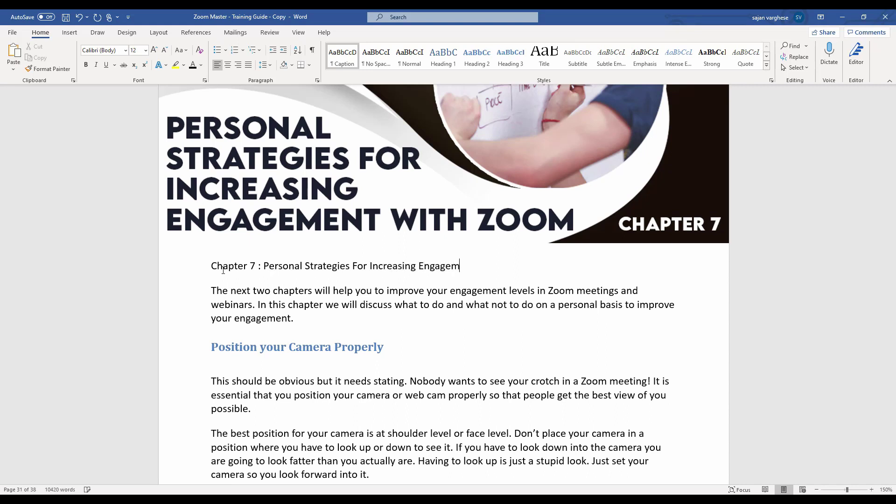
text(ent With Zoom)
triple_click(223, 270)
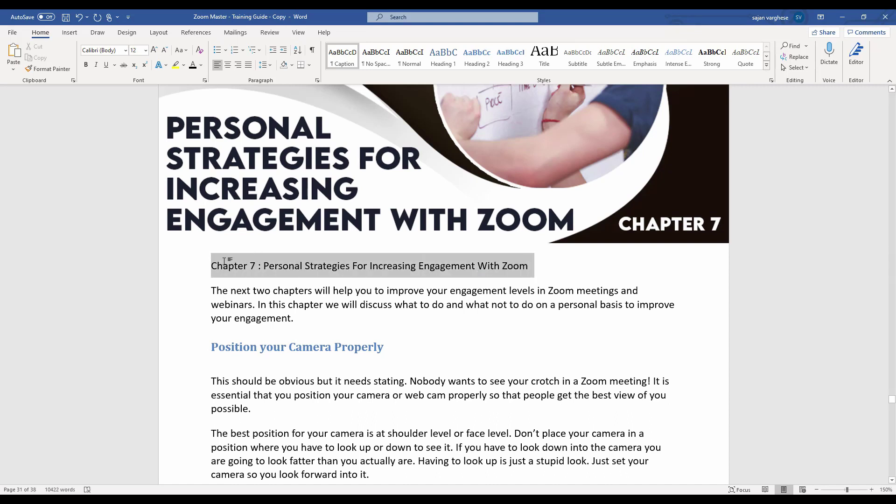
click(446, 56)
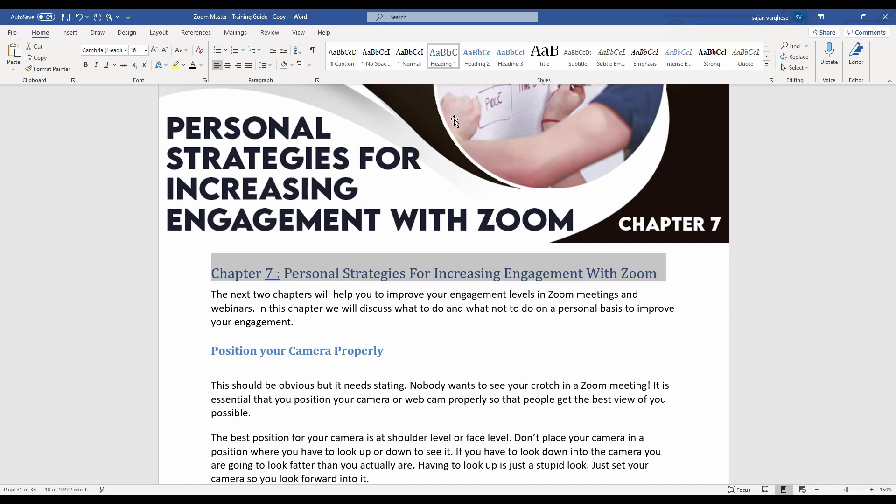
click(486, 320)
Step: Add the line "Chapter 8 : Things To Do In Zoom Meetings To Increase Engagement" above Chapter 8's first paragraph and style it as Heading 2
scroll(486, 320, down, 3)
scroll(486, 320, down, 20)
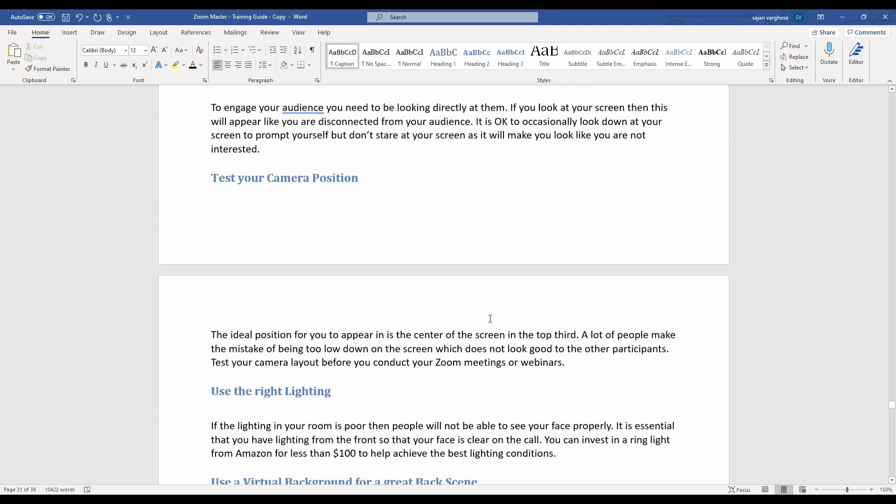
scroll(494, 317, down, 20)
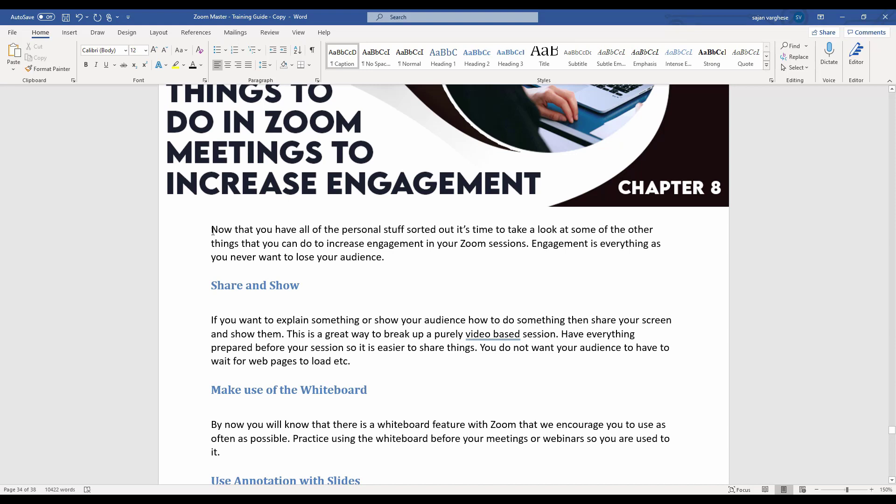
key(Return)
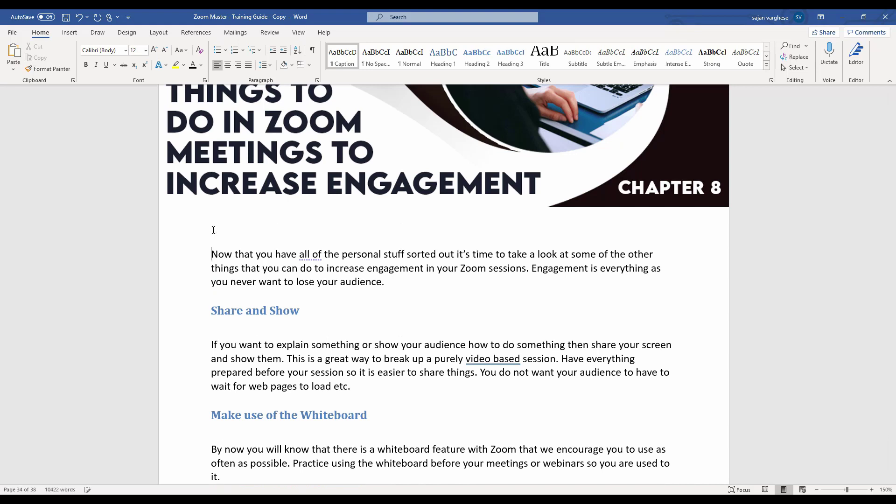
text(Chapter 8 : Thing)
key(BackSpace)
text(s To Do)
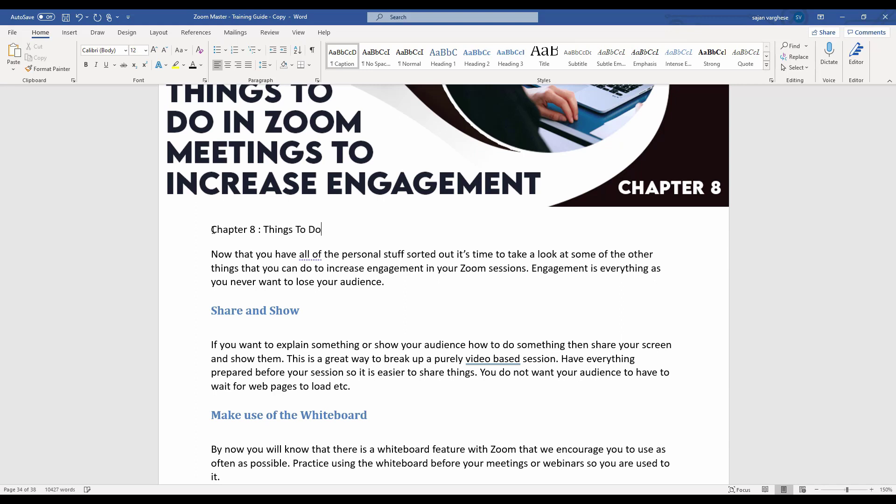
text( In Zoom Meeting s To )
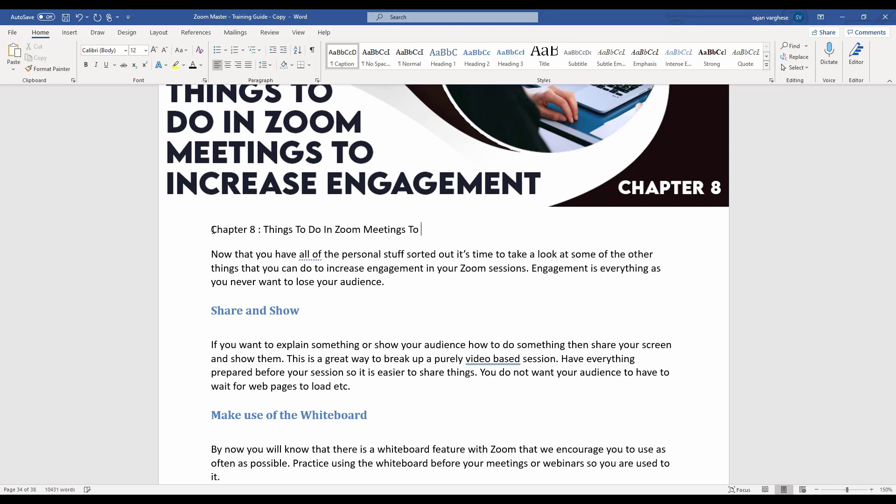
text(Increase Engagement)
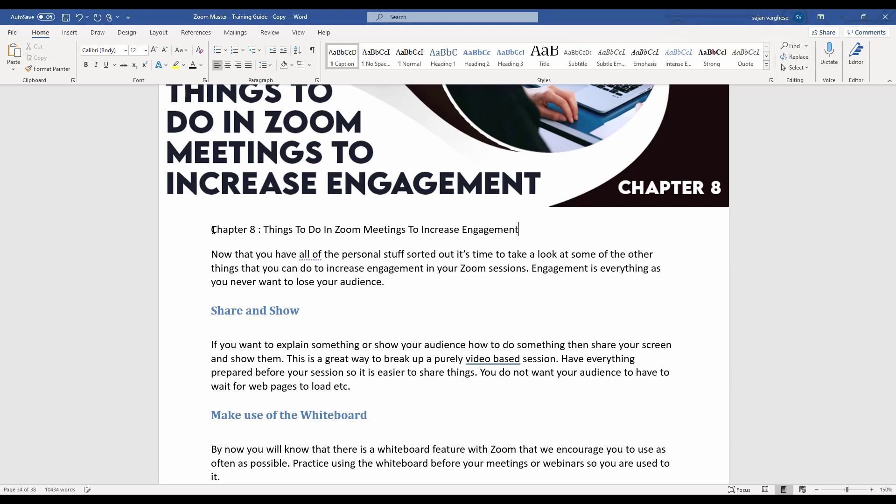
drag(519, 230, 211, 231)
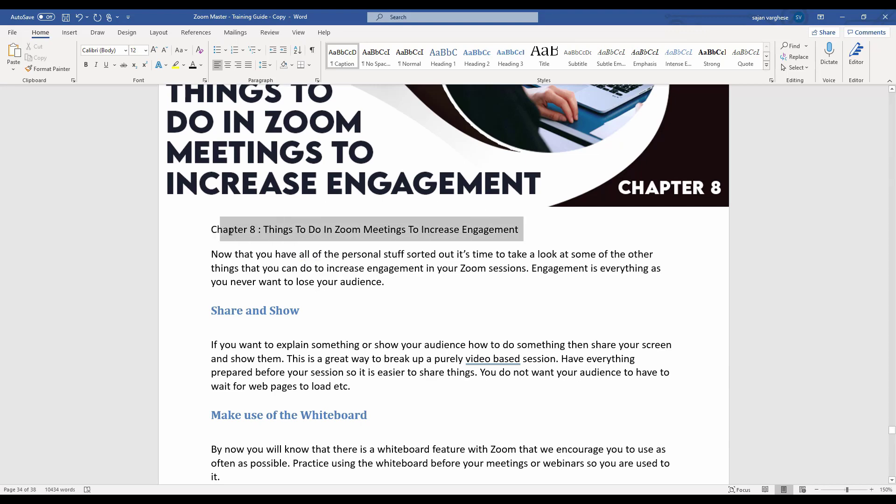
click(477, 56)
Step: Add the line "Chapter 9 : Zoom For Business Best Practices" between the Chapter 9 banner and its first paragraph and style it as Heading 1
scroll(458, 300, down, 5)
scroll(458, 299, down, 15)
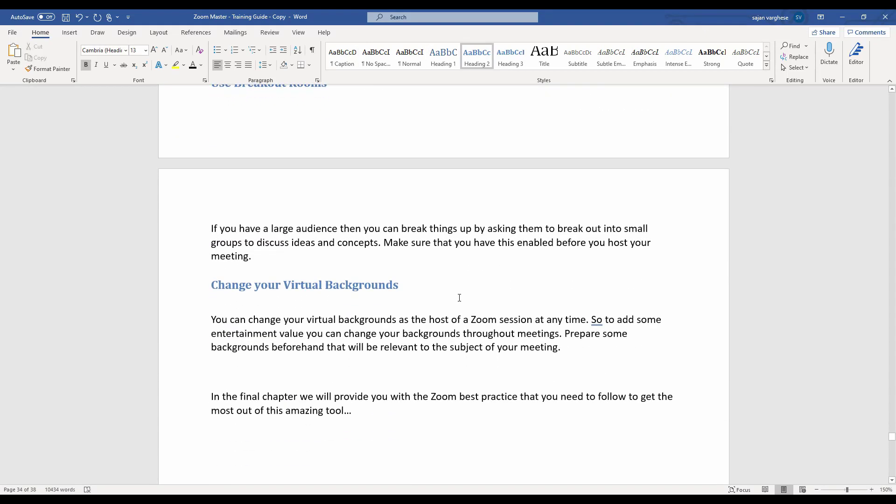
scroll(461, 297, down, 3)
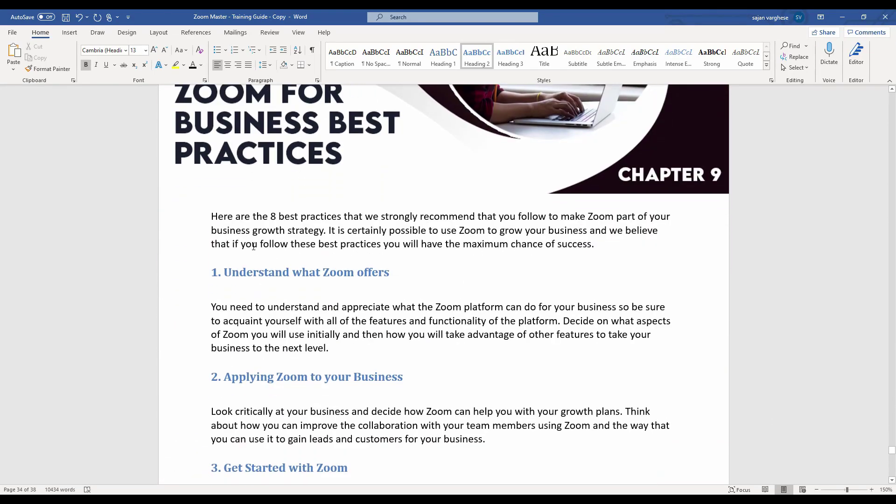
click(213, 217)
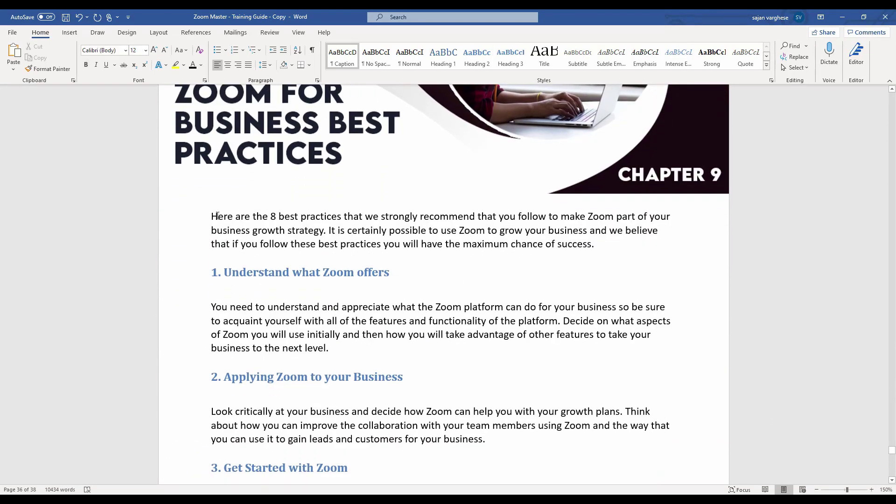
key(Return)
text(Chapter 9)
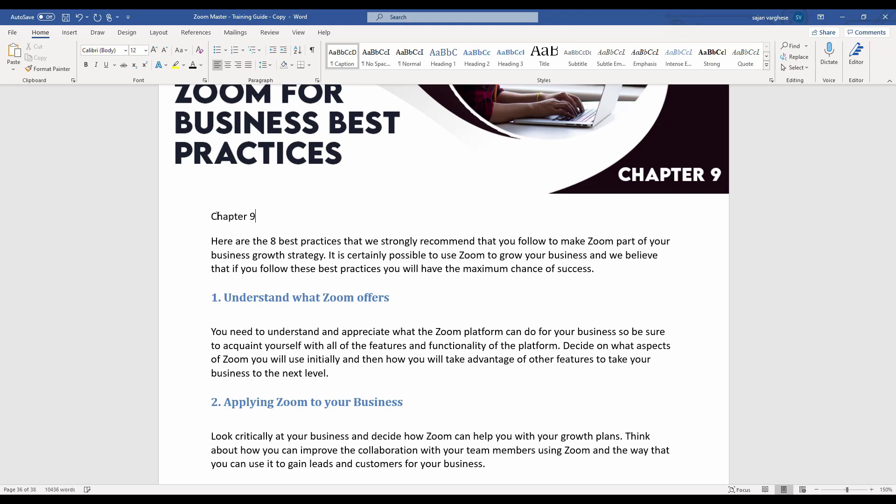
text( : Zoom For Business Best Praci)
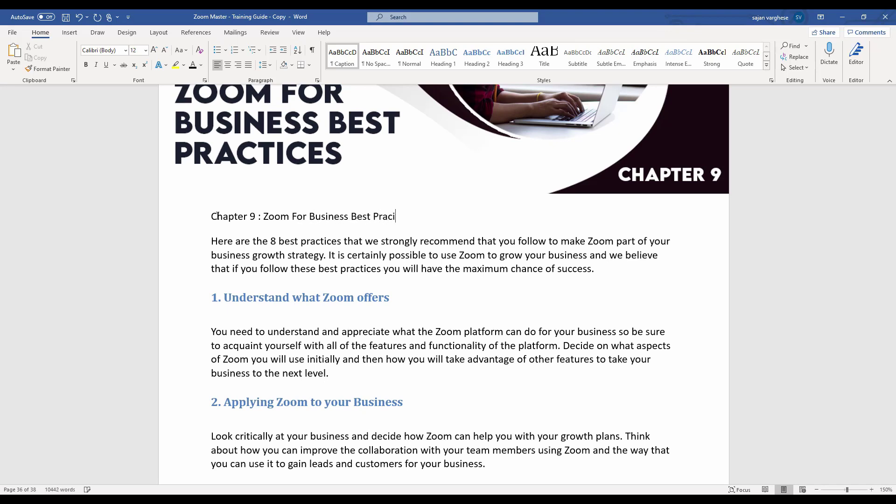
key(BackSpace)
text(tices)
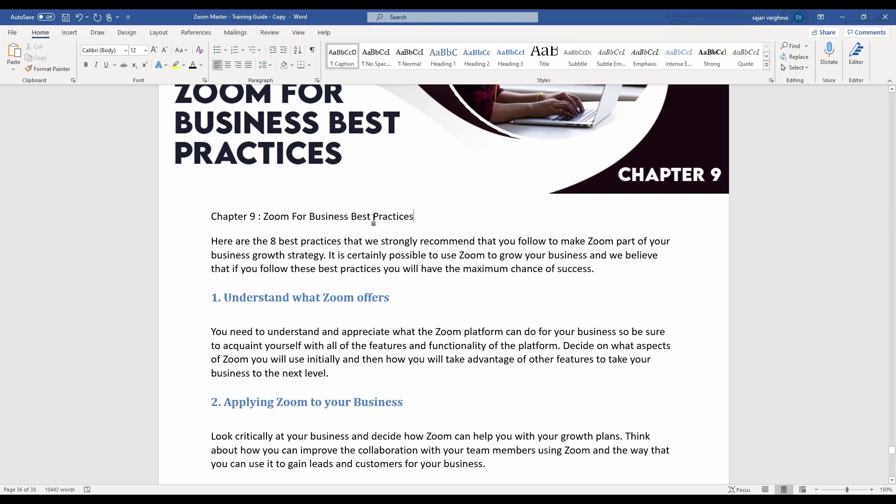
drag(418, 216, 211, 216)
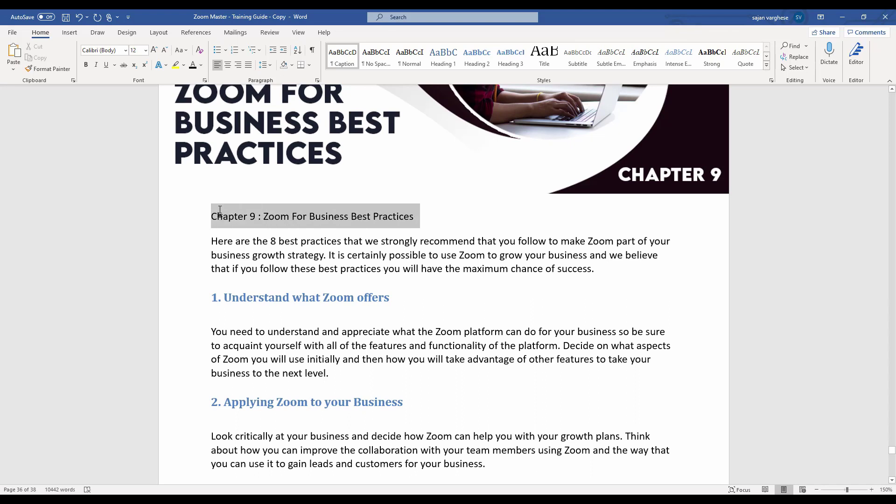
click(444, 56)
Step: Add the line "Conclusion" between the Conclusion banner and its first paragraph and style it as Heading 1
scroll(509, 284, down, 20)
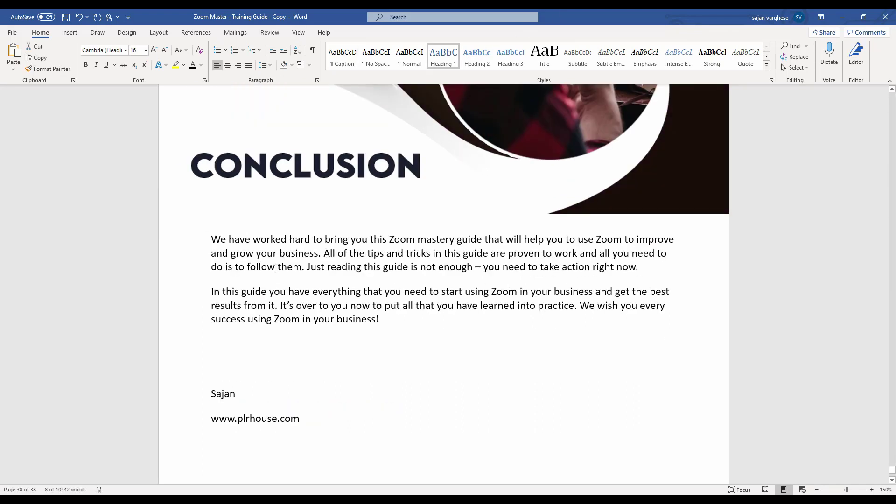
click(210, 239)
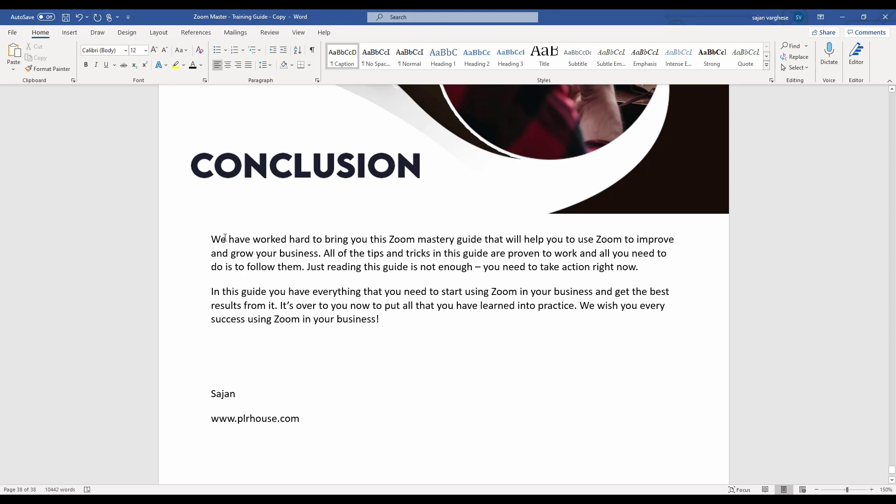
key(Return)
key(Up)
text(Conclusion)
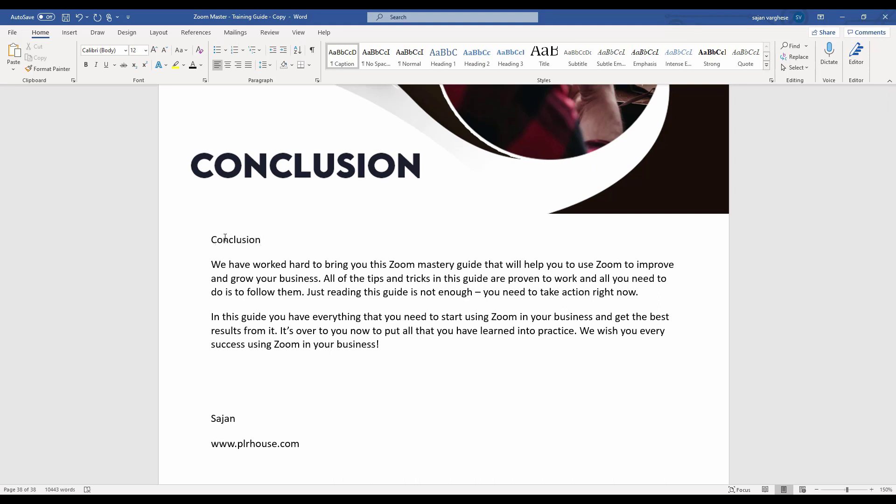
double_click(253, 241)
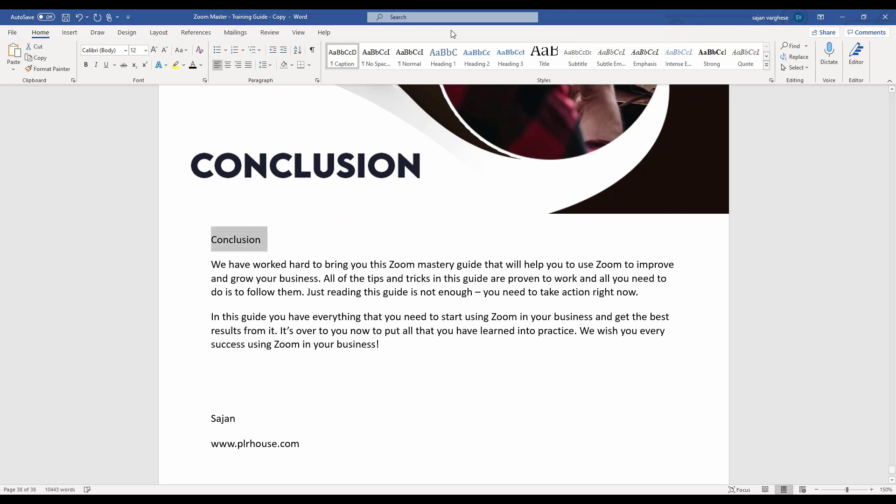
click(442, 55)
Step: Save the document and insert the Automatic Table 1 table of contents on the blank page before the Introduction
scroll(465, 338, up, 1)
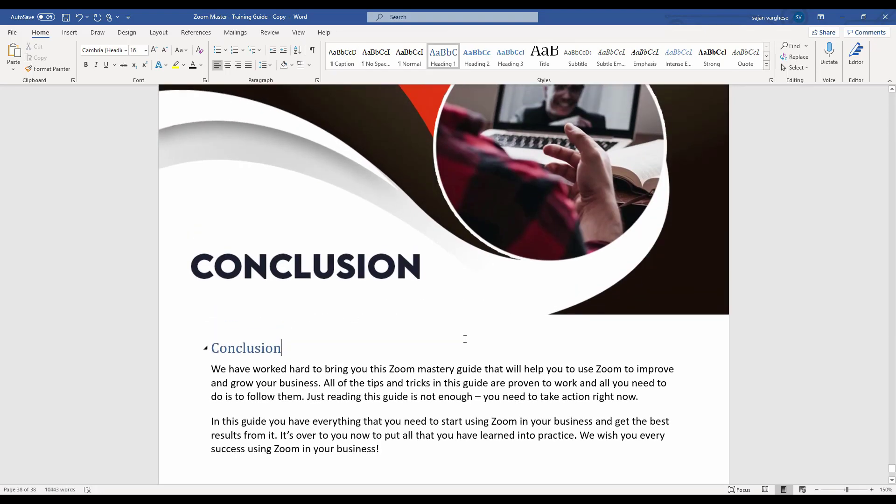
scroll(569, 293, up, 5)
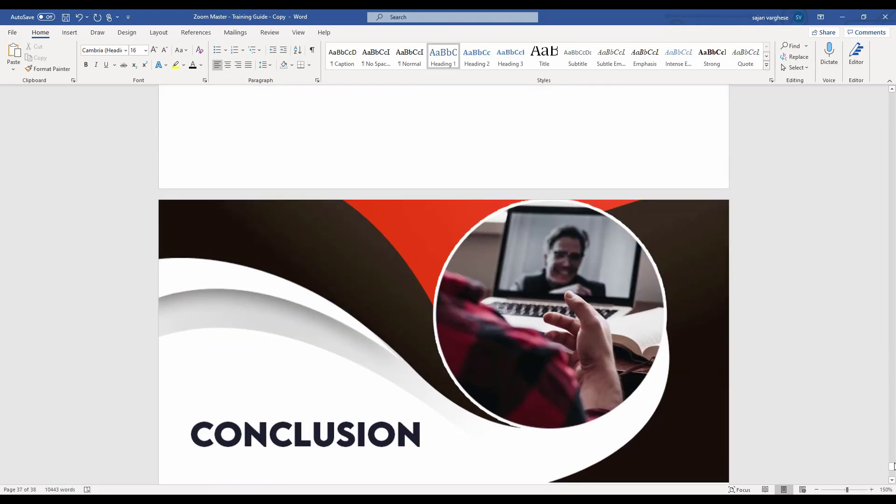
drag(893, 470, 893, 145)
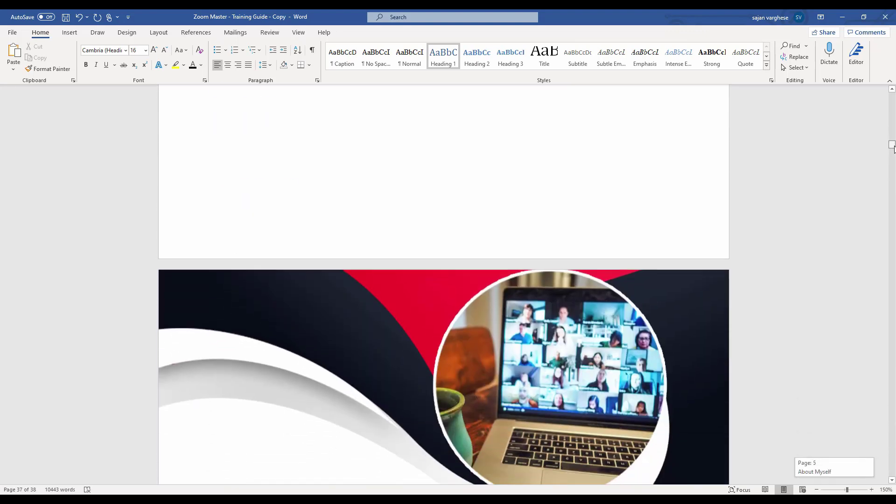
scroll(359, 178, up, 2)
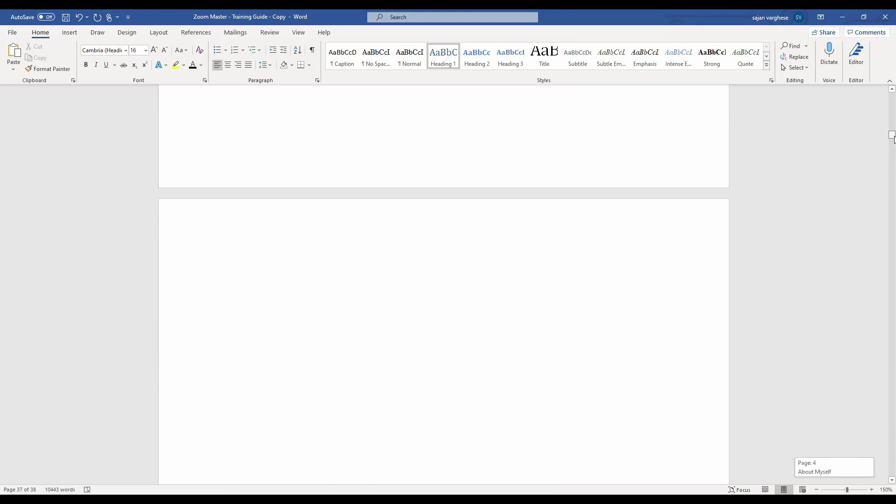
click(236, 251)
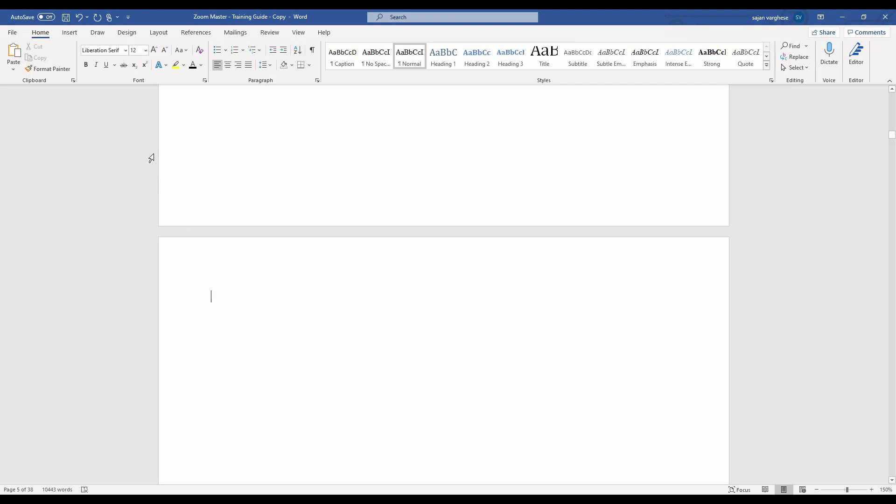
click(198, 34)
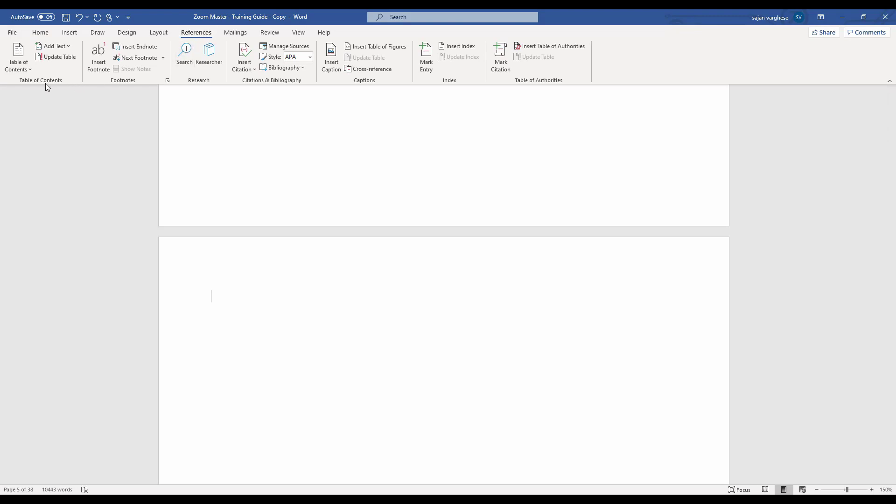
key(ctrl+s)
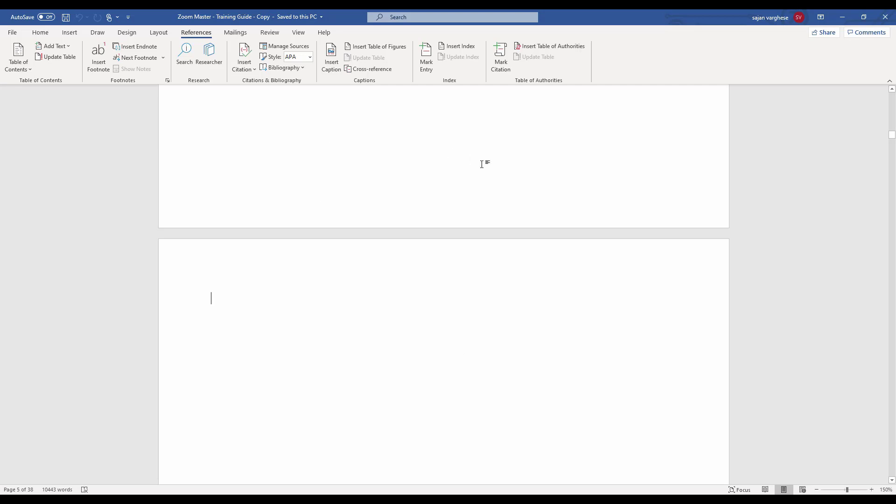
click(17, 58)
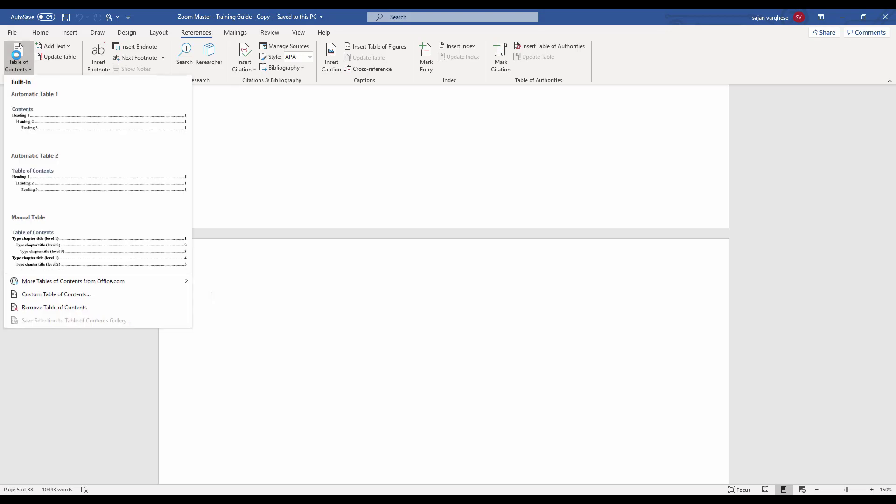
click(53, 113)
Step: Change the heading of the inserted contents list to "Table of Contents"
scroll(467, 293, up, 15)
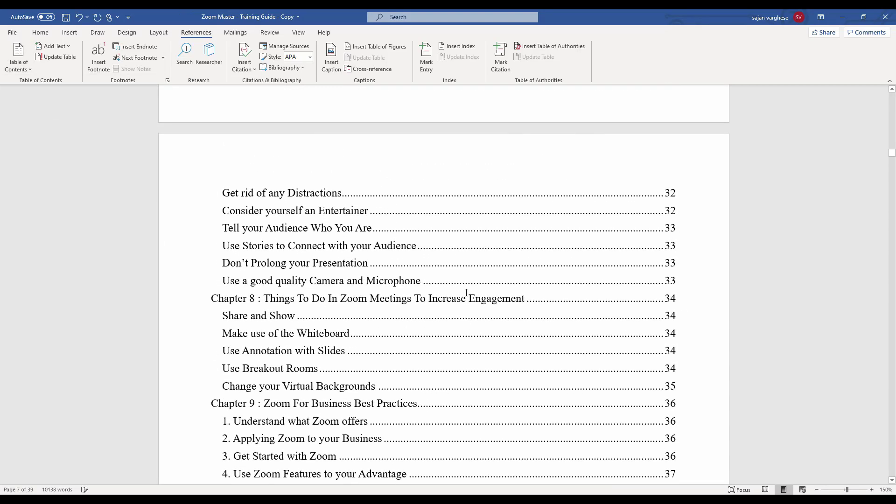
scroll(466, 293, up, 7)
scroll(467, 293, down, 3)
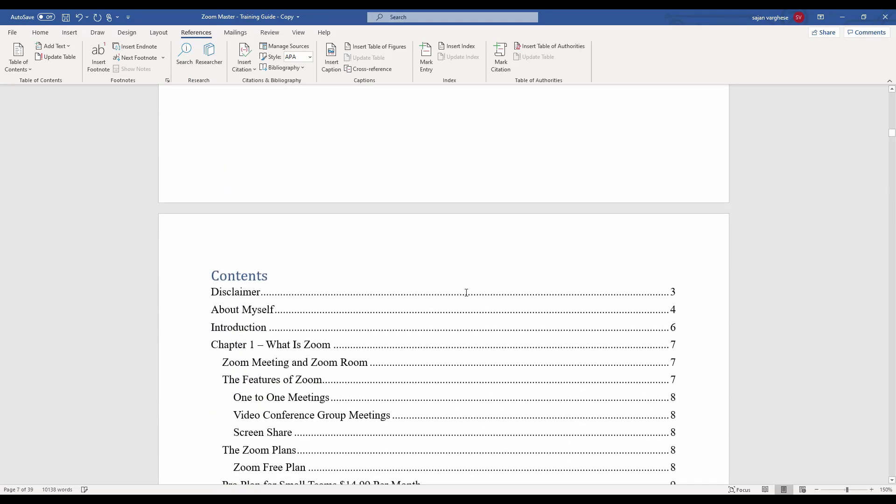
click(215, 275)
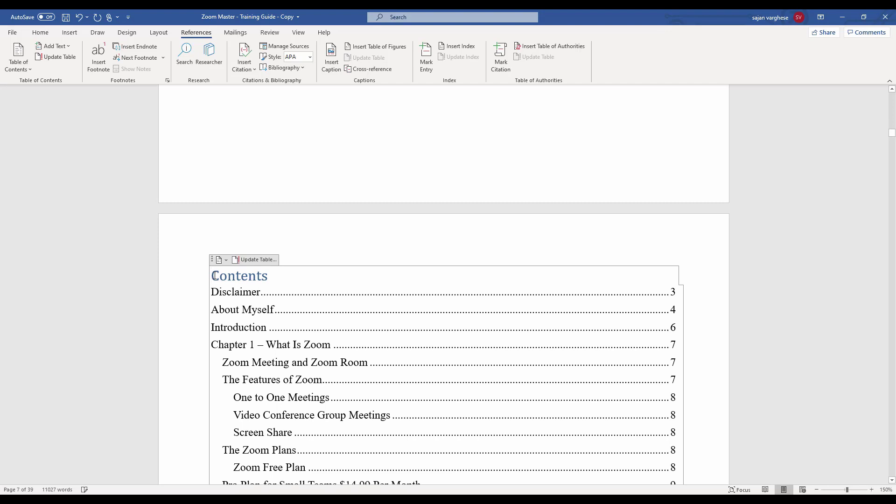
text(Ta)
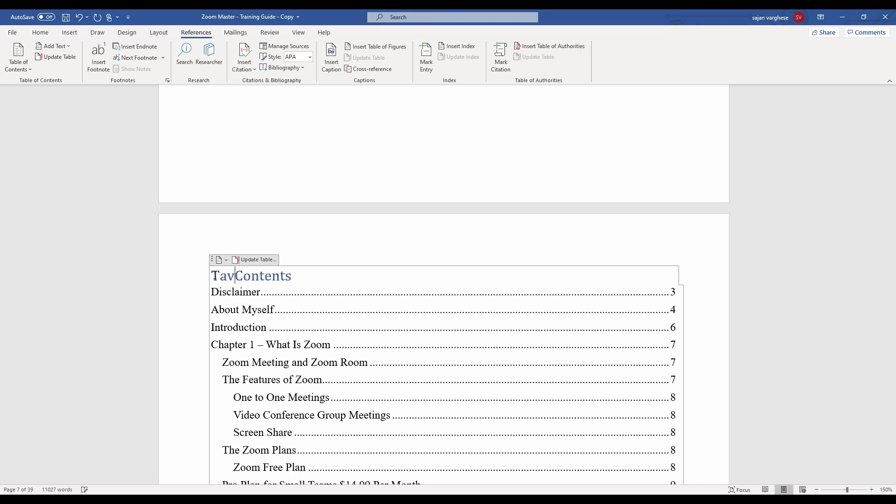
text(ble if)
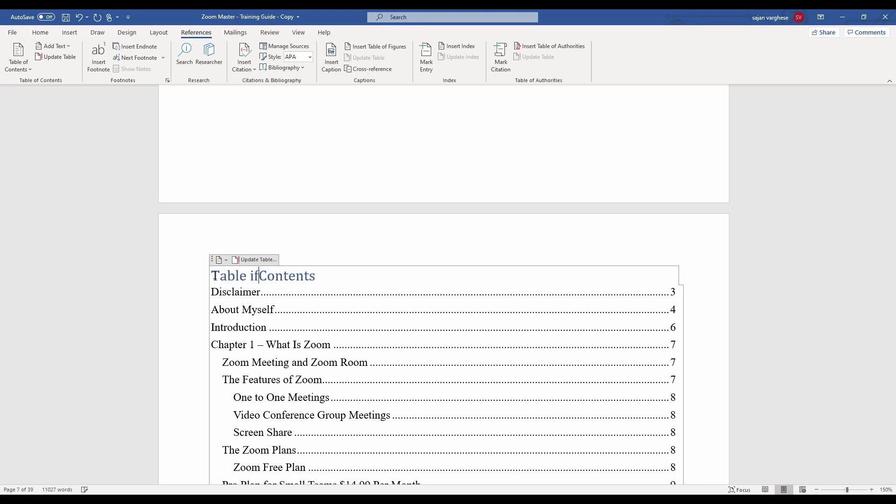
key(BackSpace)
key(BackSpace)
text(i)
key(BackSpace)
text(of)
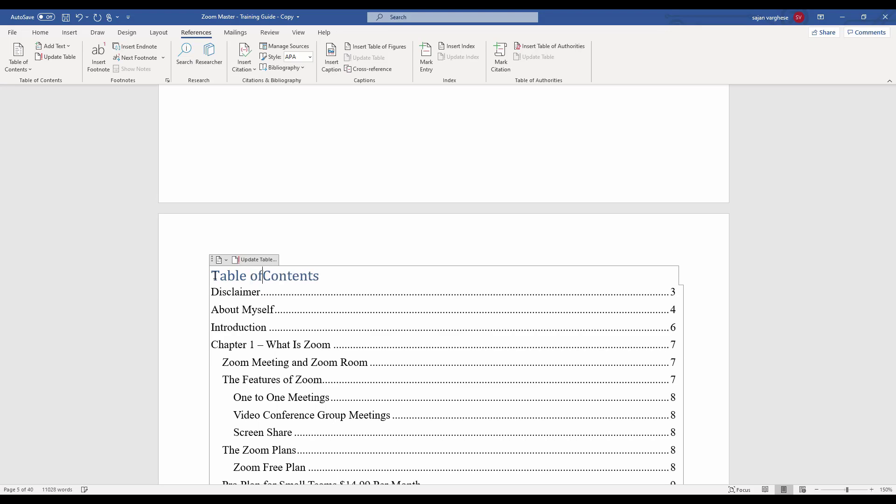
Step: Follow the Introduction entry in the table of contents and make the "Introduction" heading below the banner bold
ctrl+click(239, 328)
drag(301, 222, 210, 224)
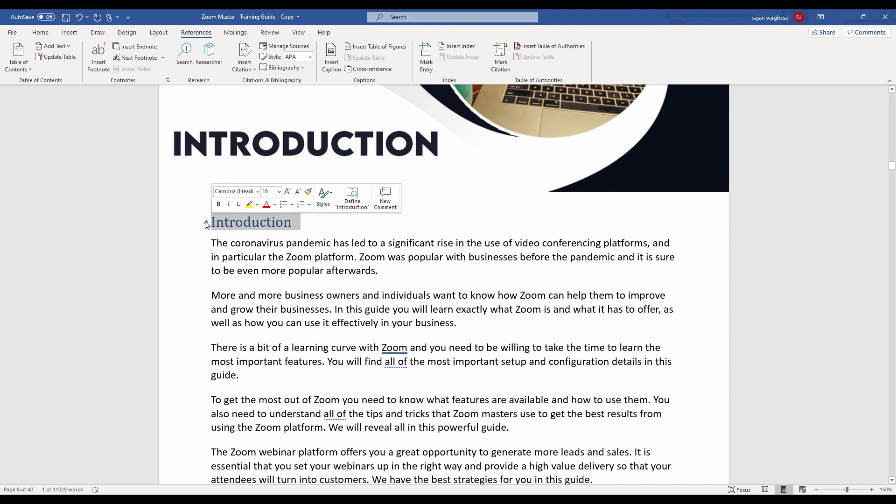
click(296, 221)
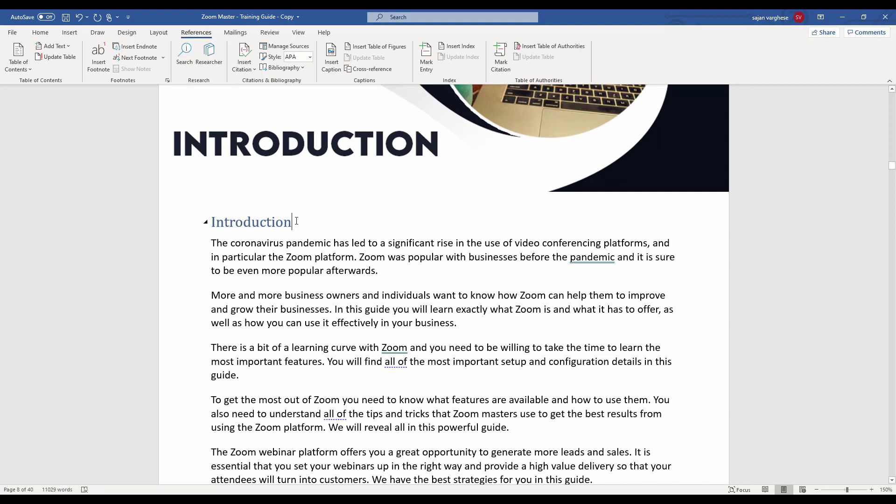
drag(283, 221, 226, 223)
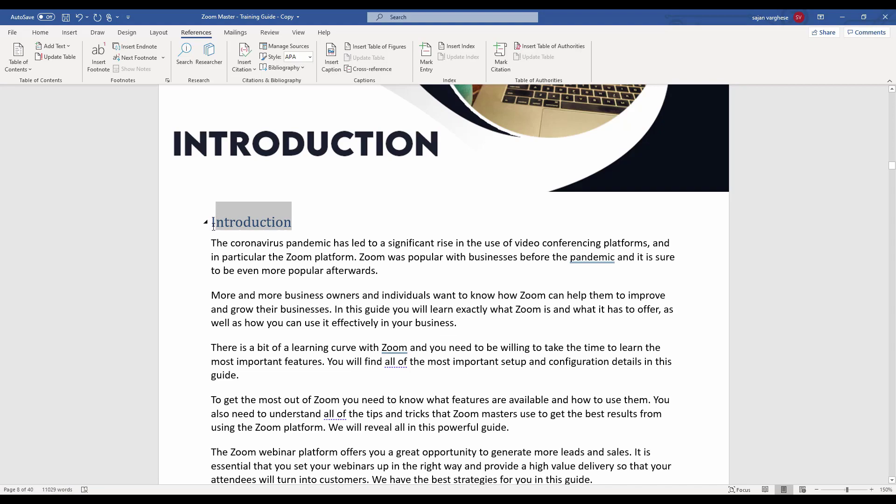
drag(214, 226, 212, 227)
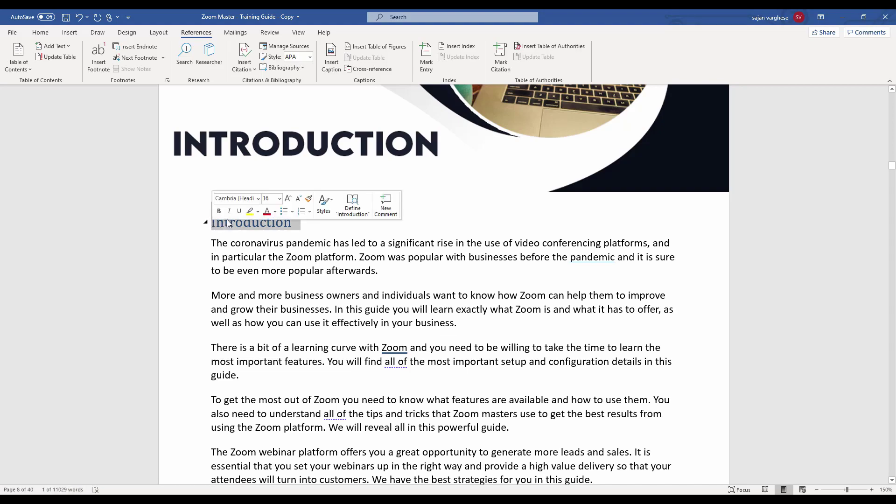
click(219, 211)
Step: Update the entire table of contents, including its headings and page numbers
scroll(705, 320, up, 15)
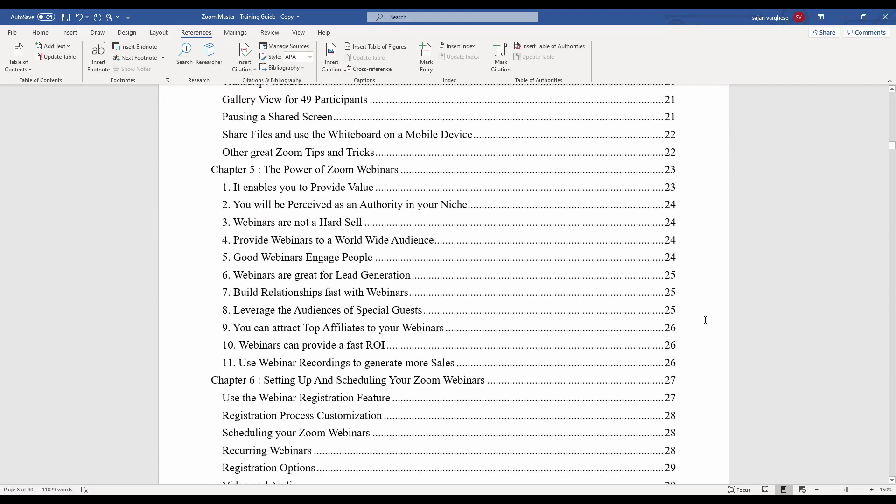
scroll(706, 320, up, 20)
scroll(705, 319, down, 4)
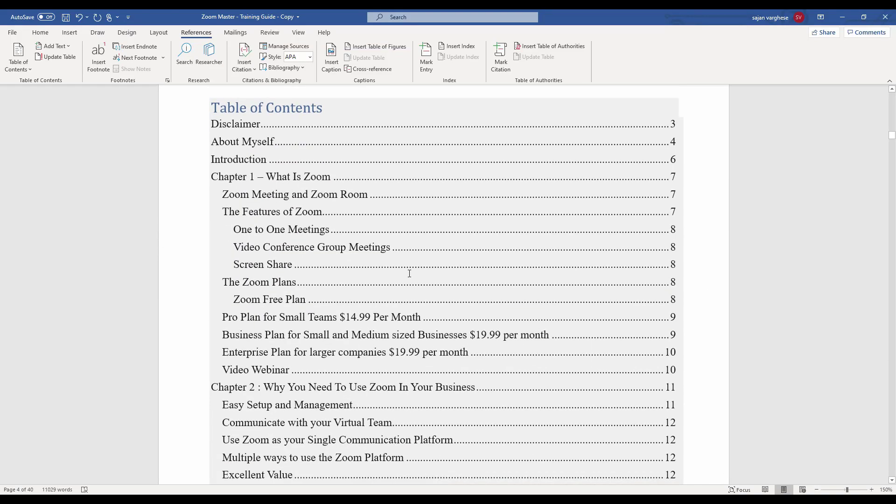
click(408, 271)
click(256, 91)
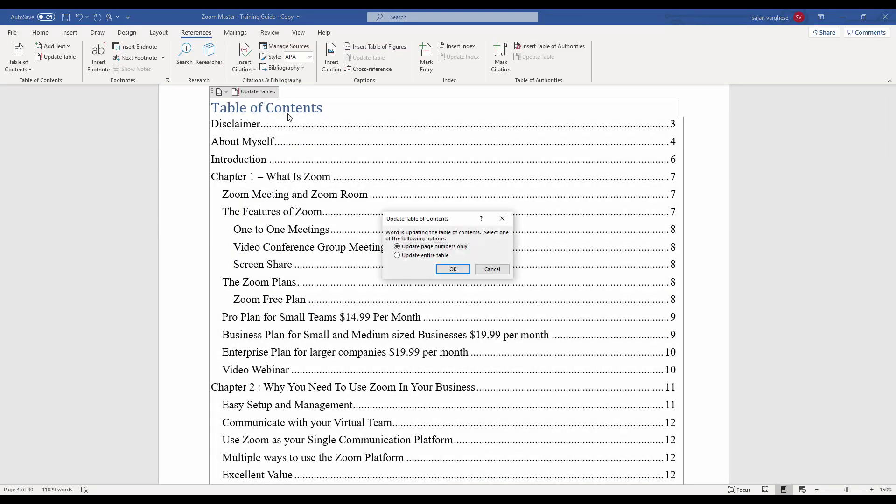
click(439, 255)
click(440, 269)
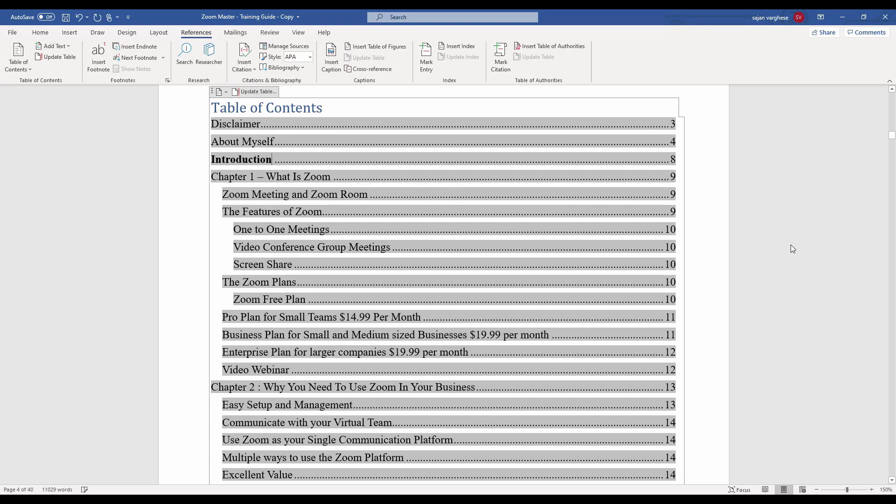
Step: Make the headings "Chapter 1 – What Is Zoom" and "Chapter 2 : Why You Need To Use Zoom In Your Business" bold
drag(891, 136, 885, 181)
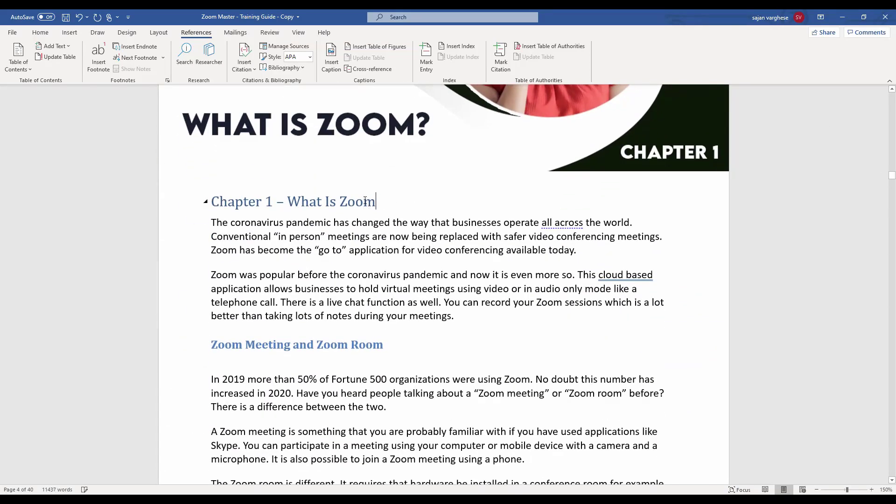
drag(369, 206, 238, 200)
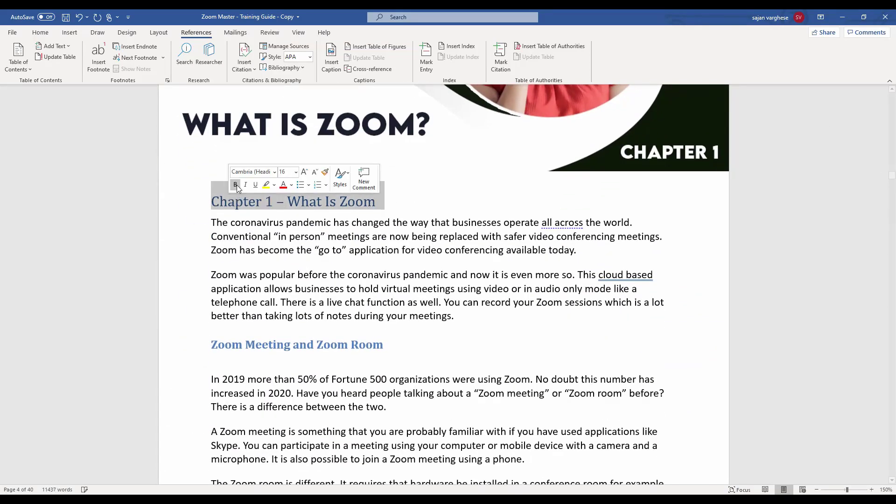
scroll(376, 265, down, 7)
scroll(376, 266, down, 15)
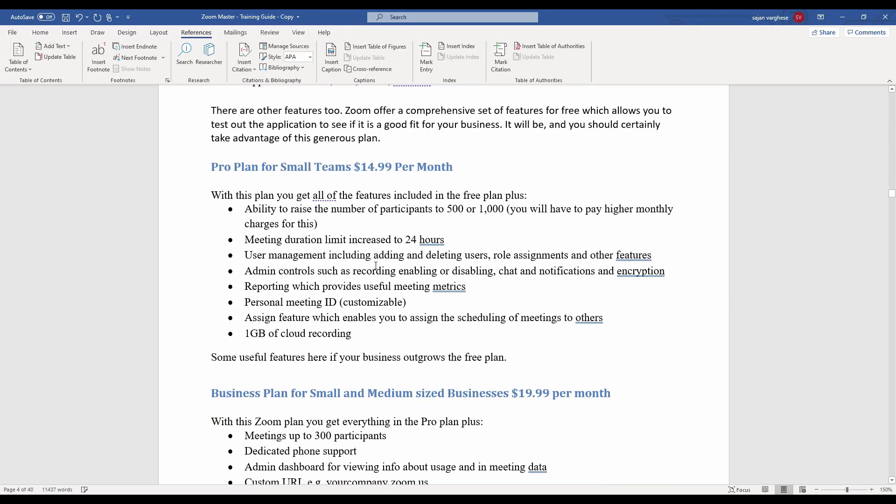
scroll(376, 265, down, 10)
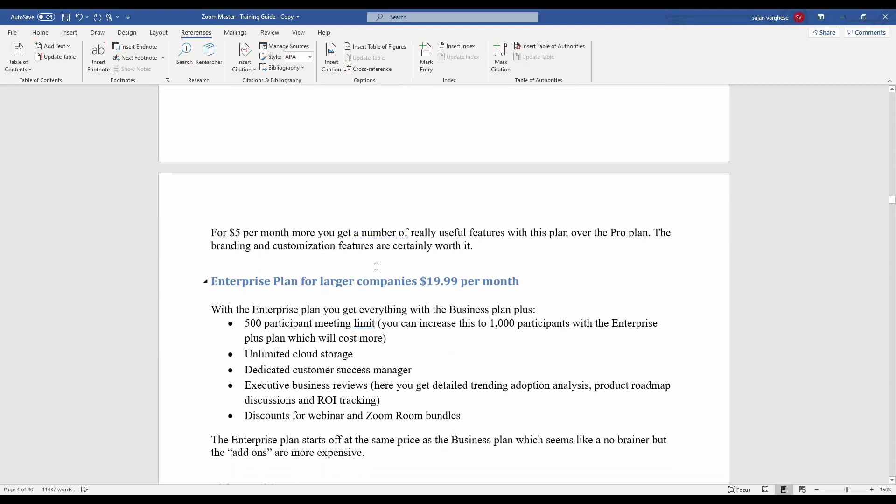
scroll(376, 266, down, 12)
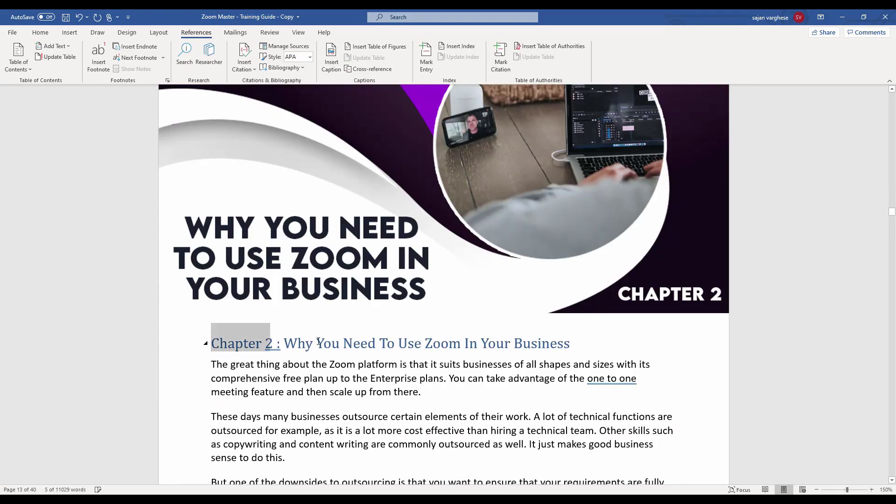
drag(318, 341, 583, 340)
click(588, 324)
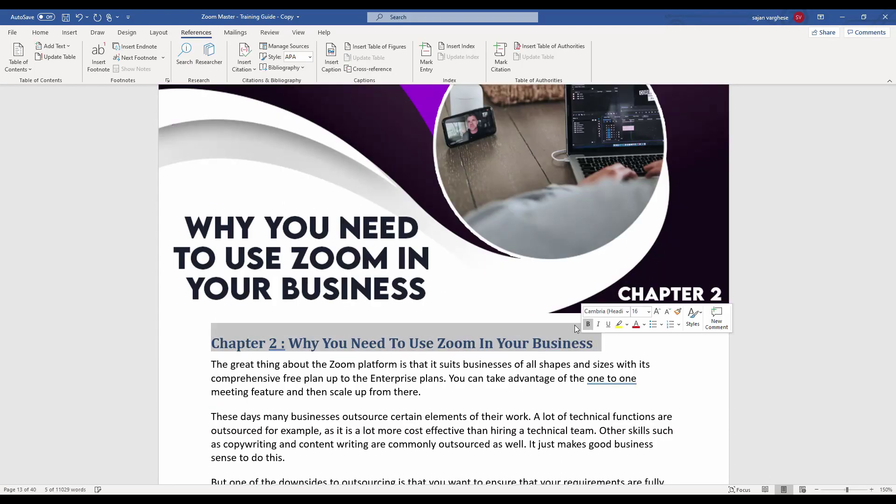
Step: Make the headings "Chapter 3 : Getting Started With Zoom" and "Chapter 4 : Zoom Tips And Tricks" bold
scroll(575, 325, down, 20)
drag(211, 308, 454, 309)
click(446, 294)
scroll(450, 313, down, 3)
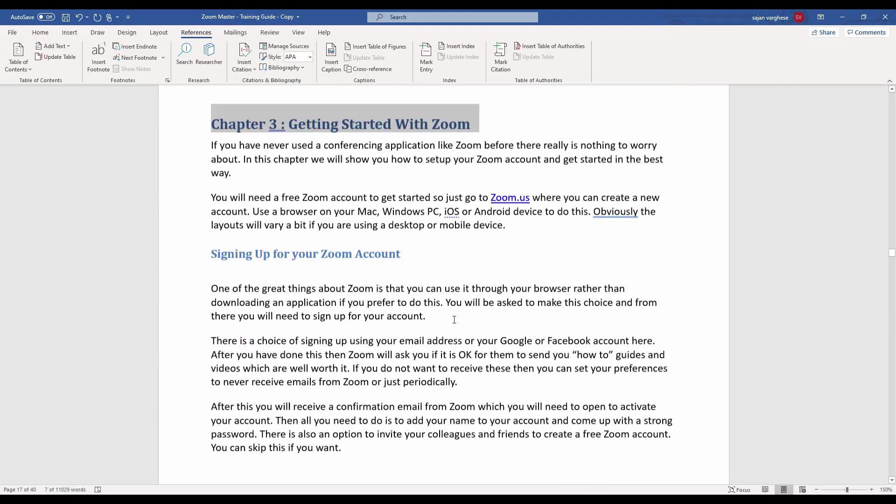
scroll(454, 320, down, 20)
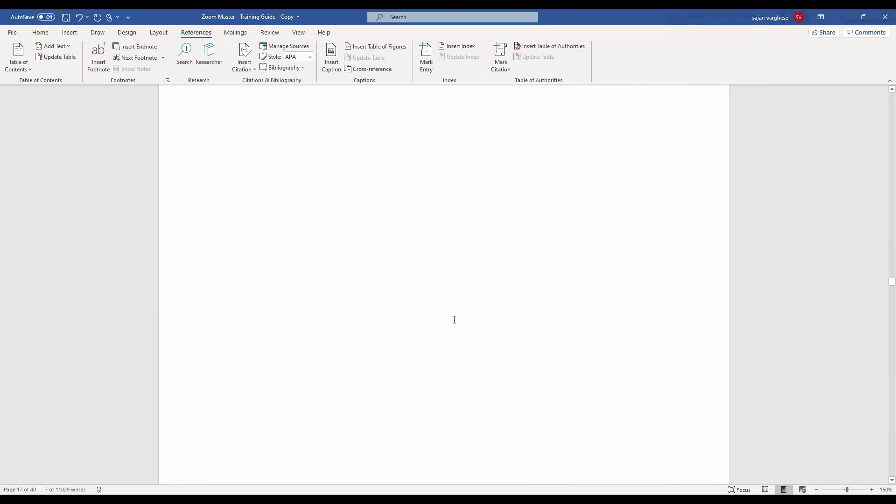
scroll(454, 320, down, 8)
triple_click(298, 249)
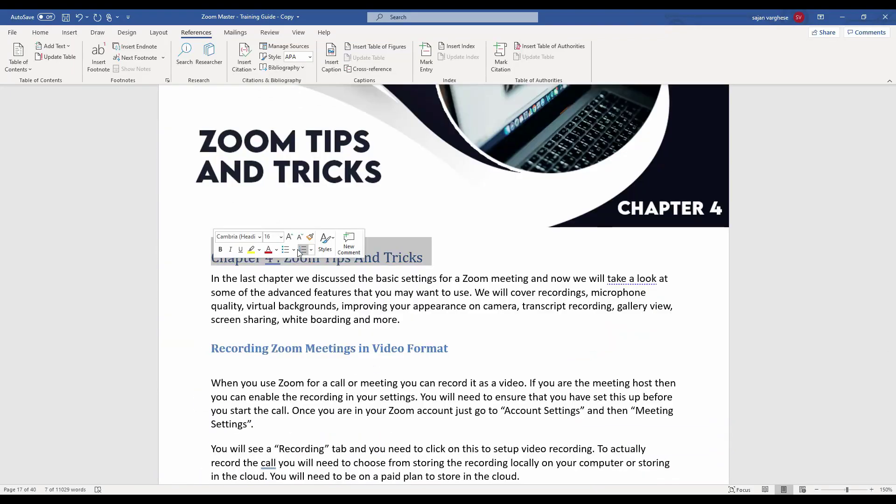
click(221, 251)
Step: Make the headings "Chapter 5 : The Power of Zoom Webinars" and "Chapter 6 : Setting Up And Scheduling Your Zoom Webinars" bold
scroll(213, 297, down, 20)
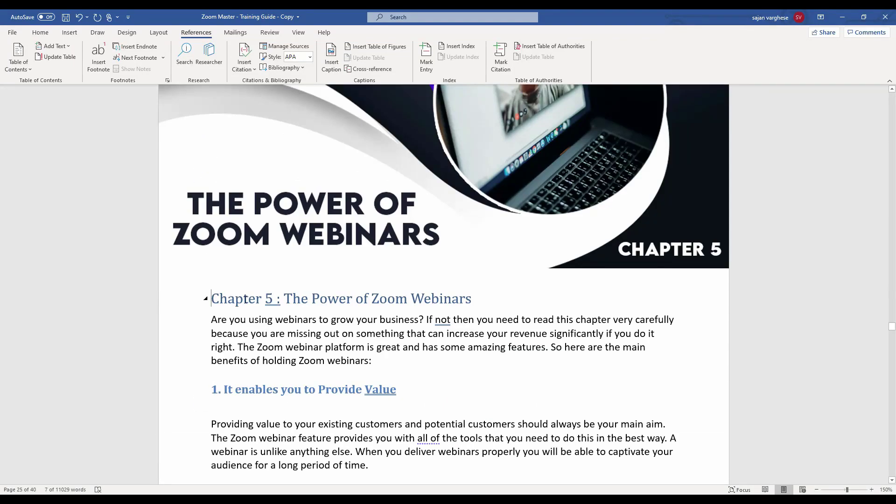
triple_click(245, 299)
click(236, 281)
scroll(420, 334, down, 12)
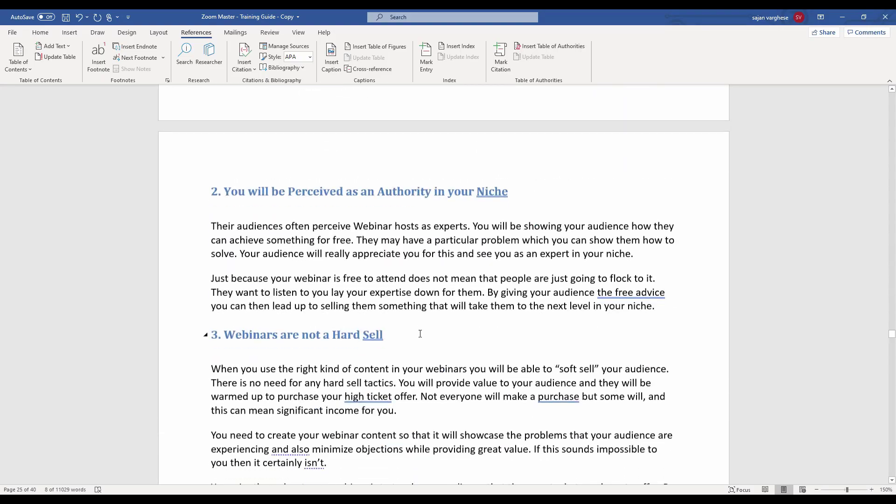
scroll(421, 334, down, 20)
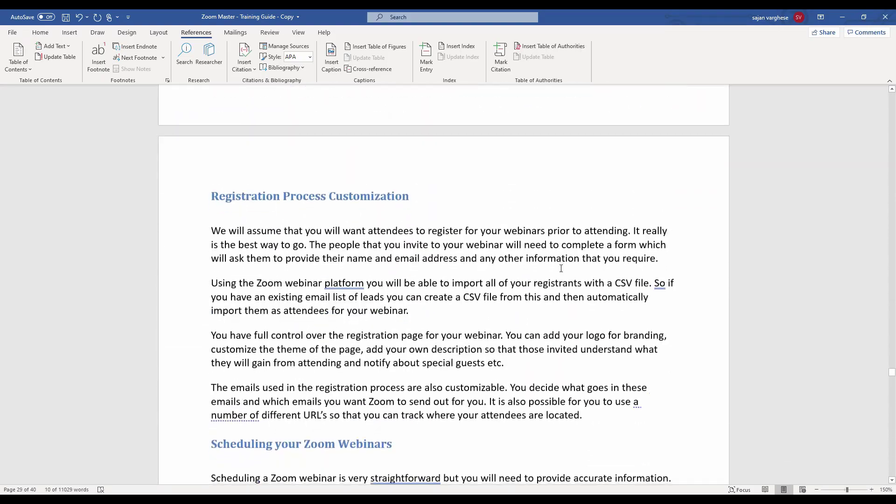
scroll(561, 268, down, 20)
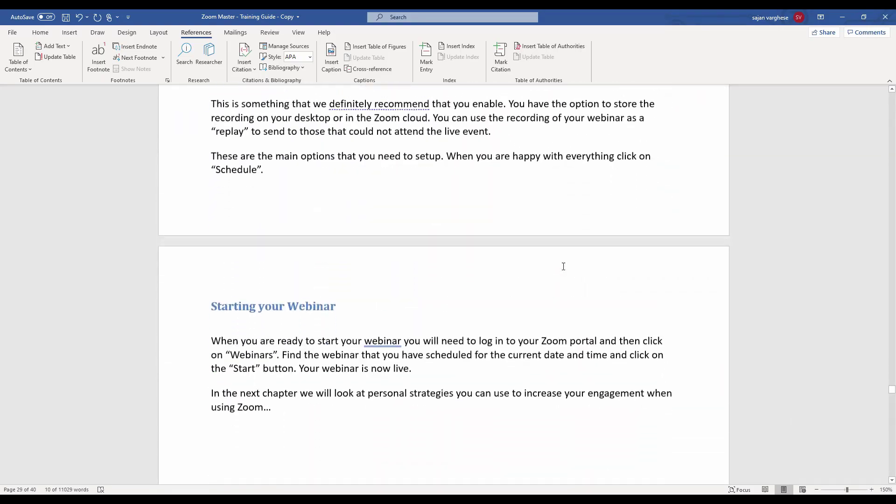
Step: Make the heading "Chapter 7 : Personal Strategies For Increasing Engagement With Zoom" bold
scroll(564, 266, down, 20)
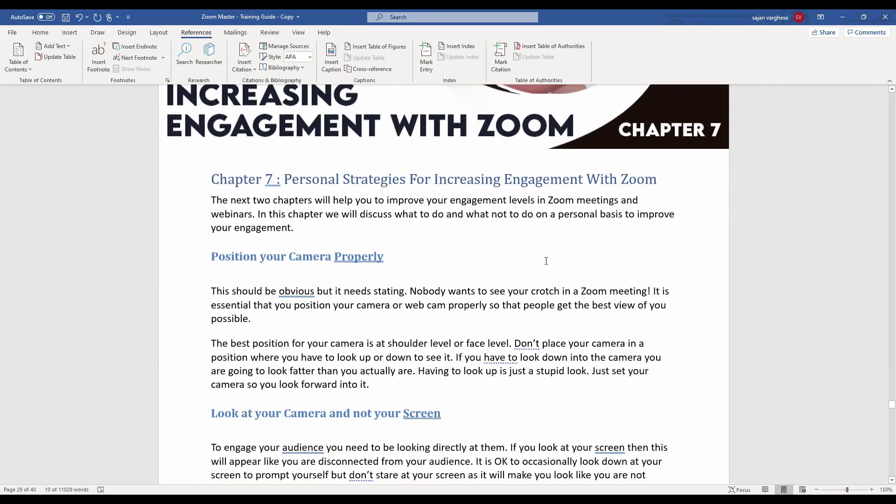
drag(223, 179, 658, 179)
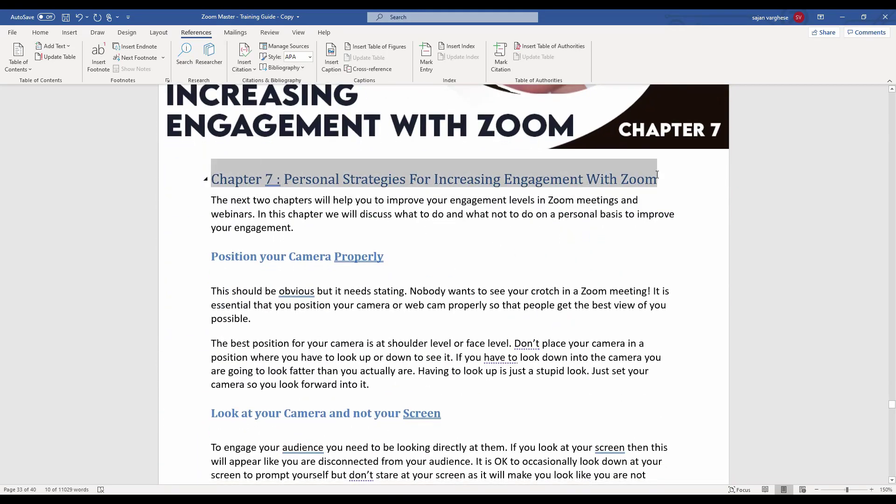
click(263, 182)
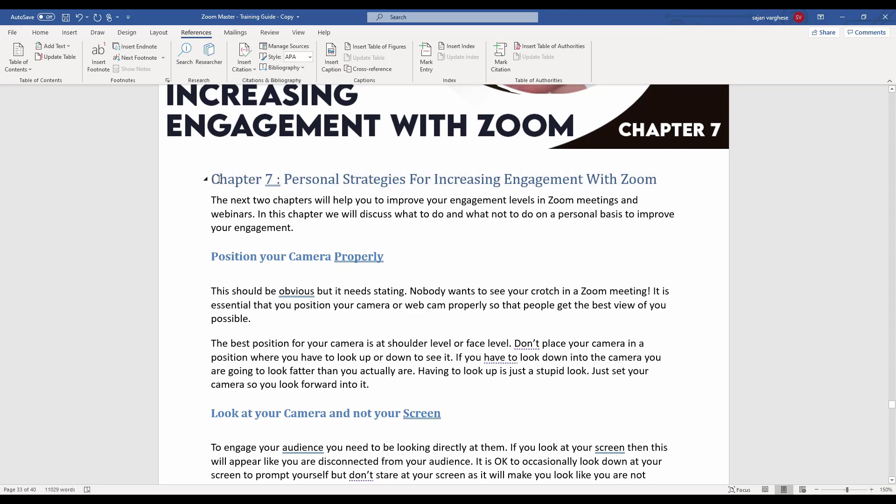
drag(219, 180, 652, 182)
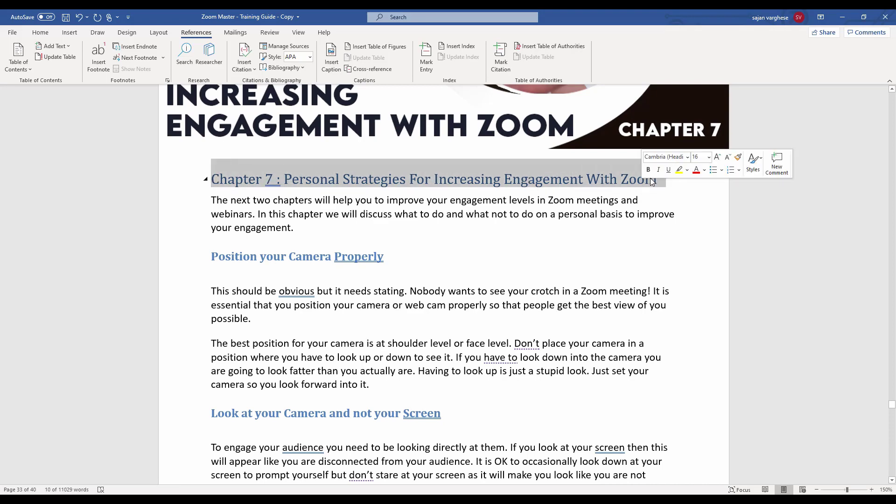
click(648, 169)
Step: Make the heading "Chapter 8 : Things To Do In Zoom Meetings To Increase Engagement" bold
scroll(556, 262, down, 10)
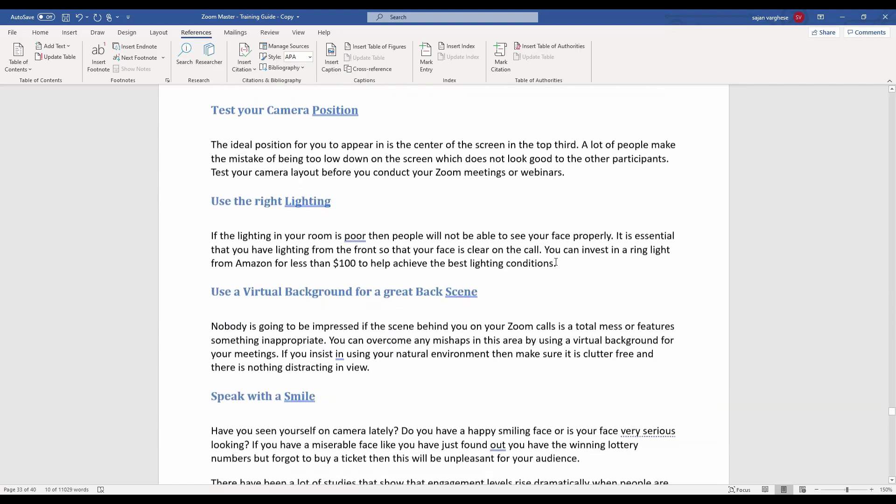
scroll(556, 262, down, 20)
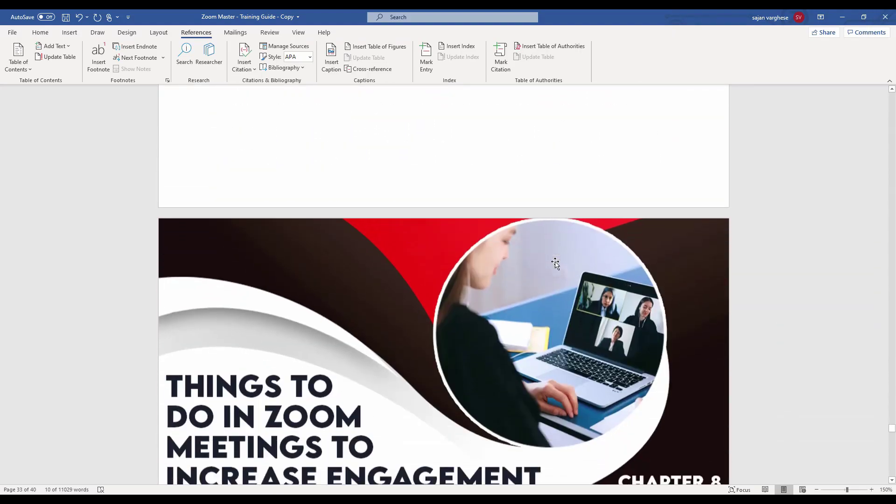
scroll(556, 262, down, 5)
drag(644, 278, 211, 278)
click(237, 264)
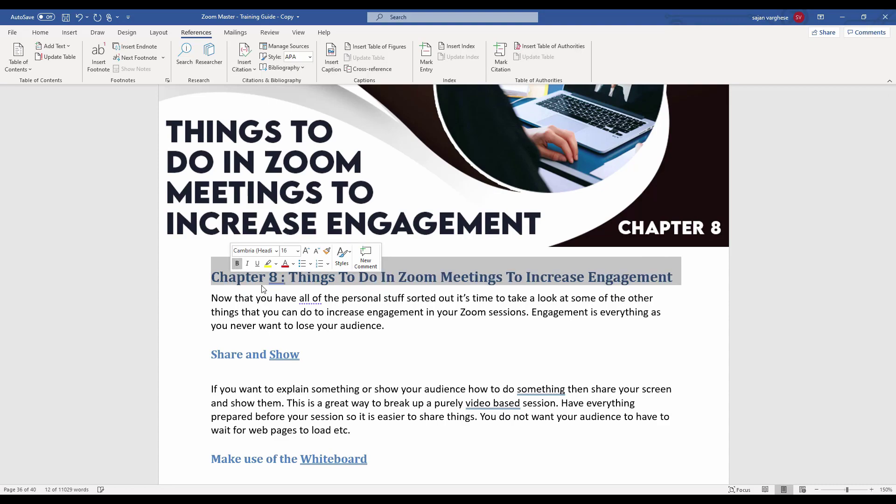
Step: Make the headings "Chapter 9 : Zoom For Business Best Practices" and "Conclusion" bold
scroll(326, 319, down, 15)
scroll(326, 318, down, 10)
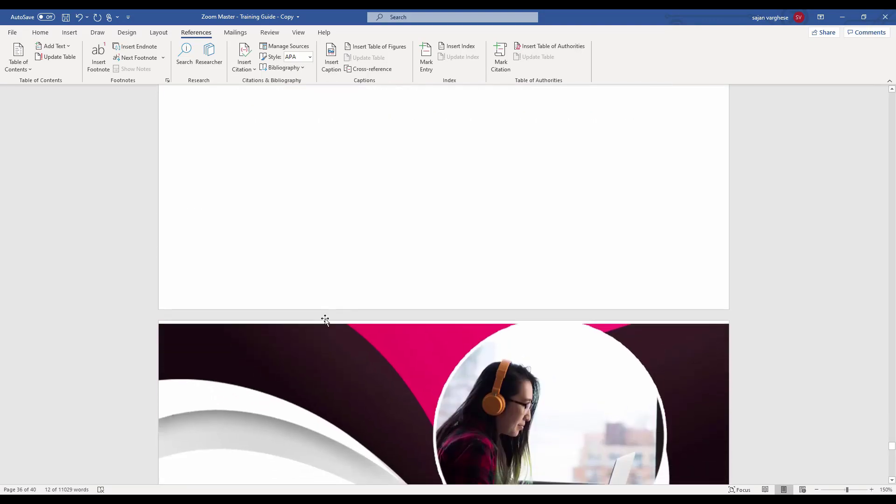
drag(213, 268, 506, 267)
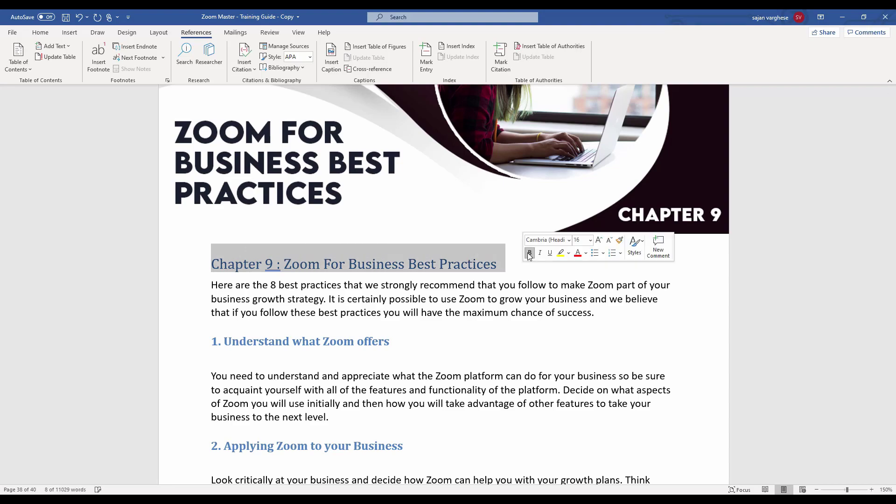
click(529, 253)
scroll(466, 294, down, 15)
scroll(466, 294, down, 15)
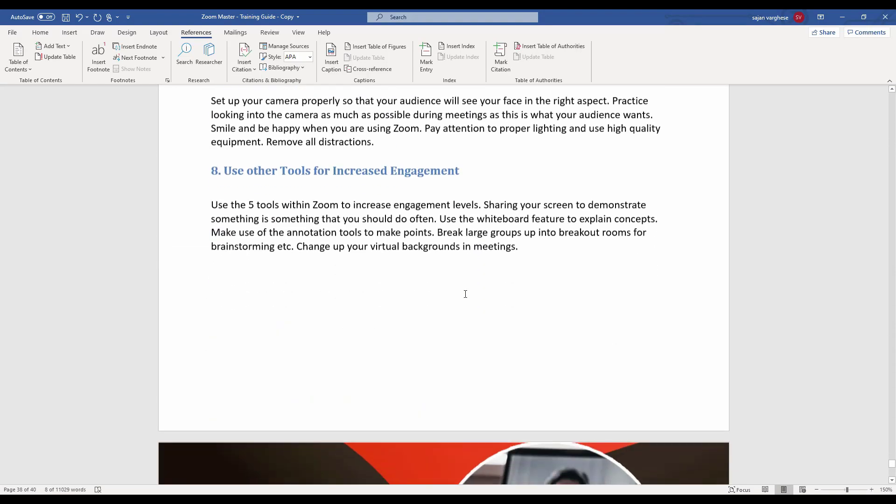
drag(288, 256, 211, 256)
click(215, 237)
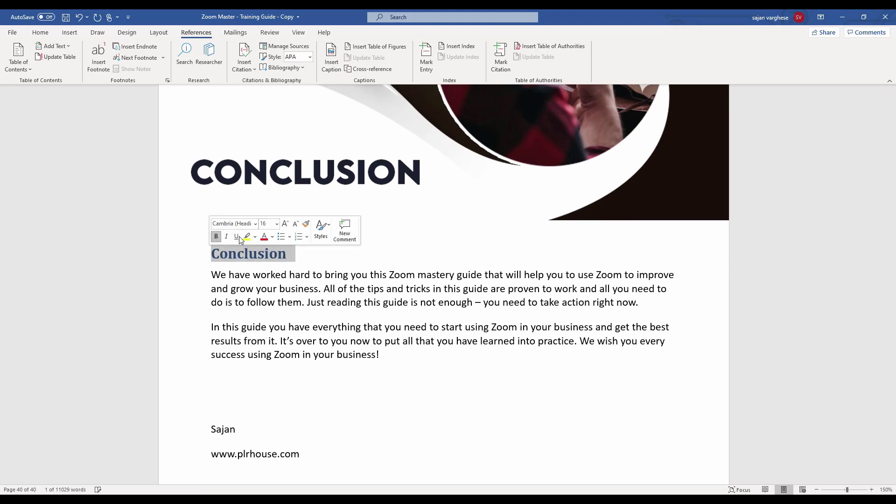
Step: Return to the table of contents and update the entire table to pick up the bold chapter headings
drag(892, 469, 881, 144)
scroll(691, 208, up, 15)
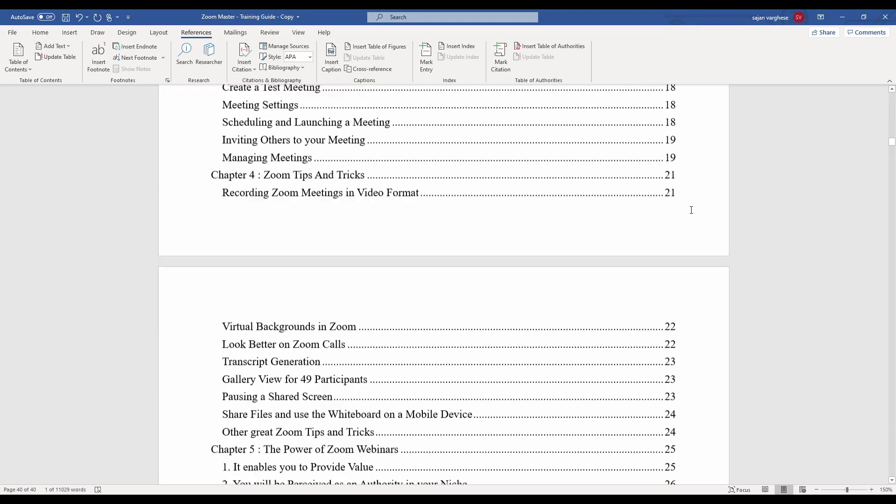
scroll(690, 208, up, 3)
scroll(690, 208, down, 5)
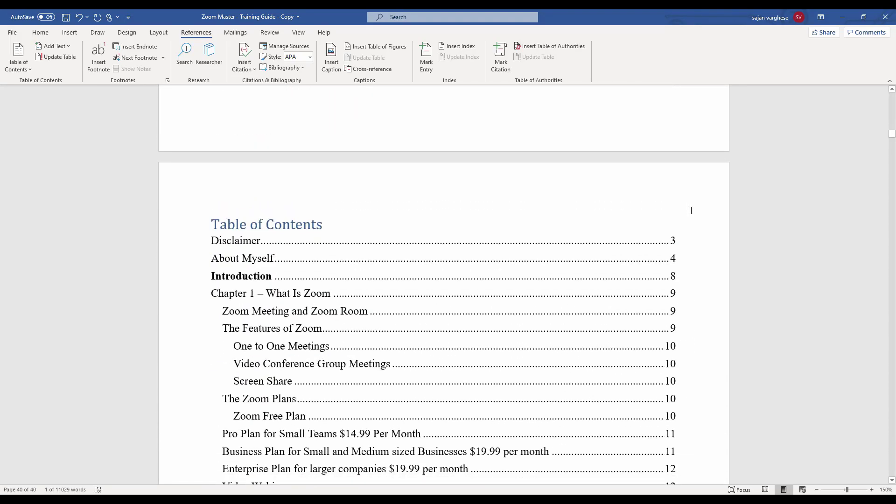
click(383, 193)
click(412, 190)
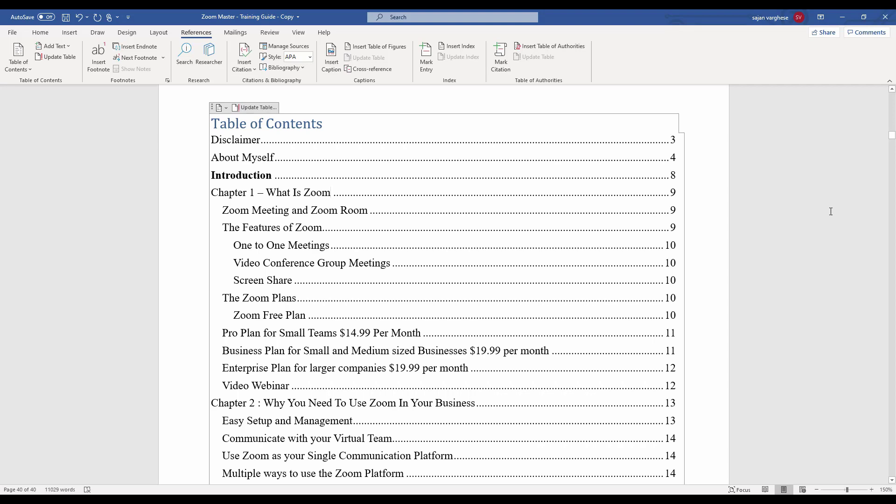
click(804, 218)
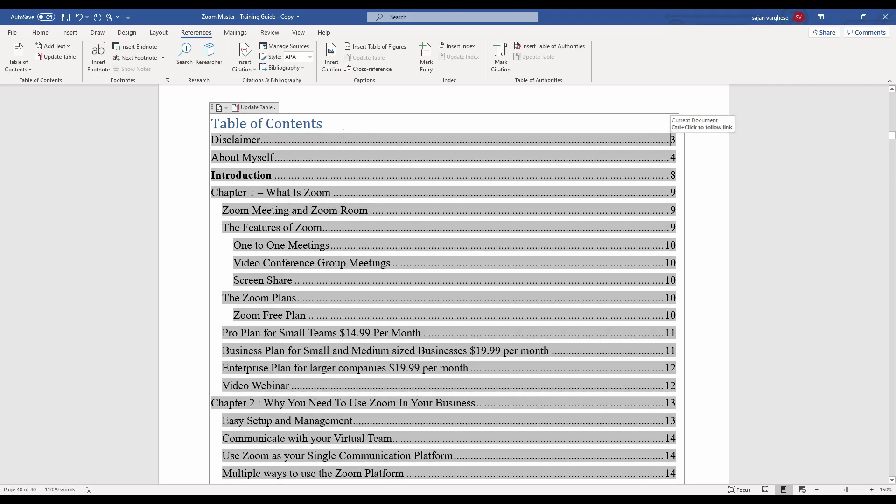
click(256, 109)
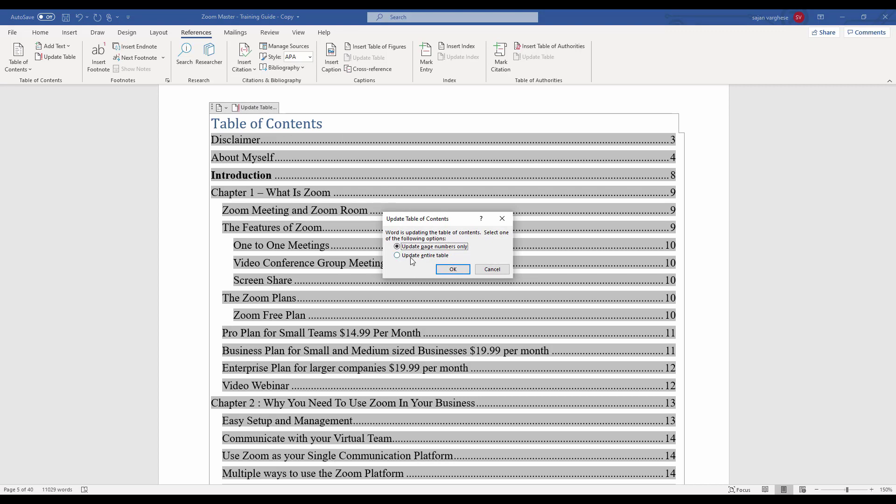
click(412, 256)
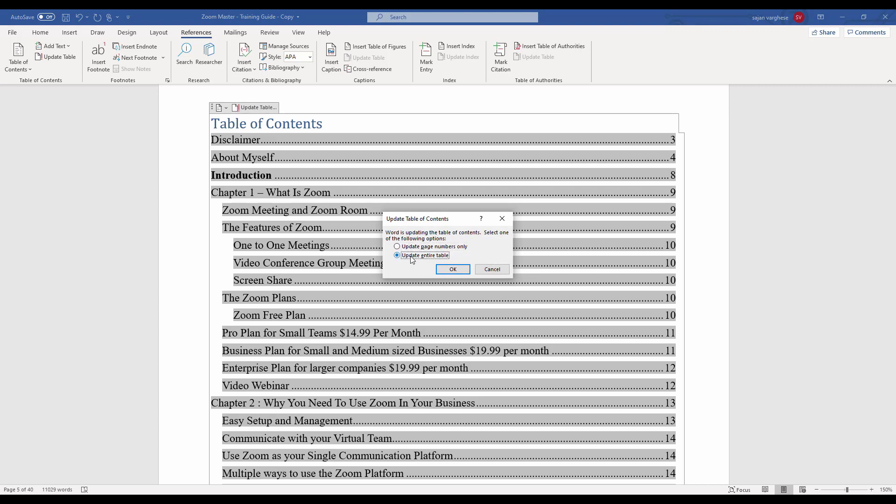
click(452, 270)
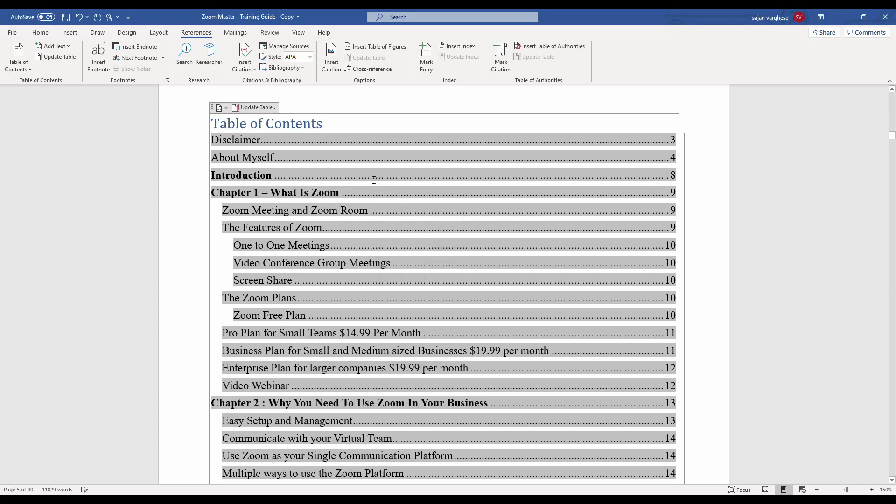
Step: Insert page numbers at the bottom of the document's pages using the centred Plain Number 2 style
scroll(769, 298, down, 10)
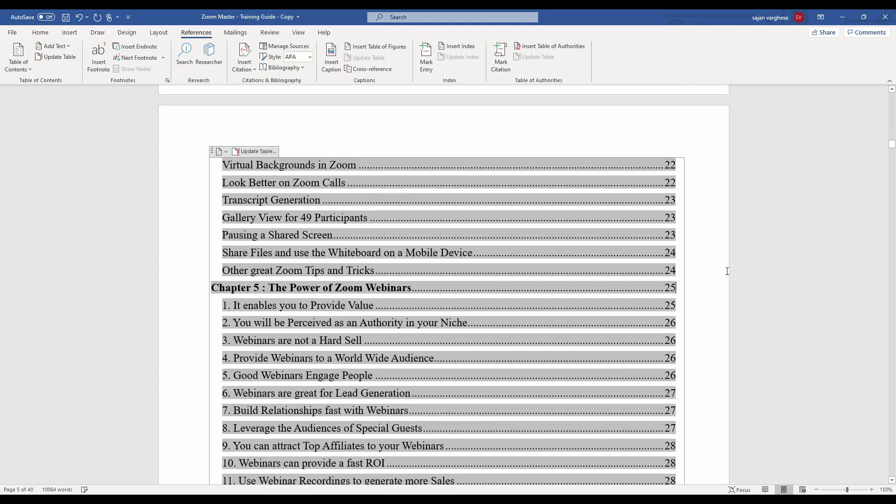
scroll(725, 267, down, 20)
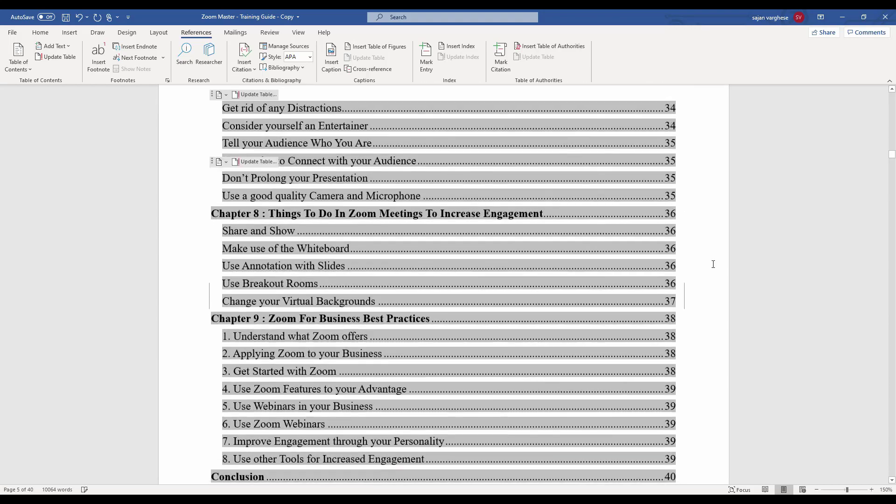
scroll(713, 264, down, 15)
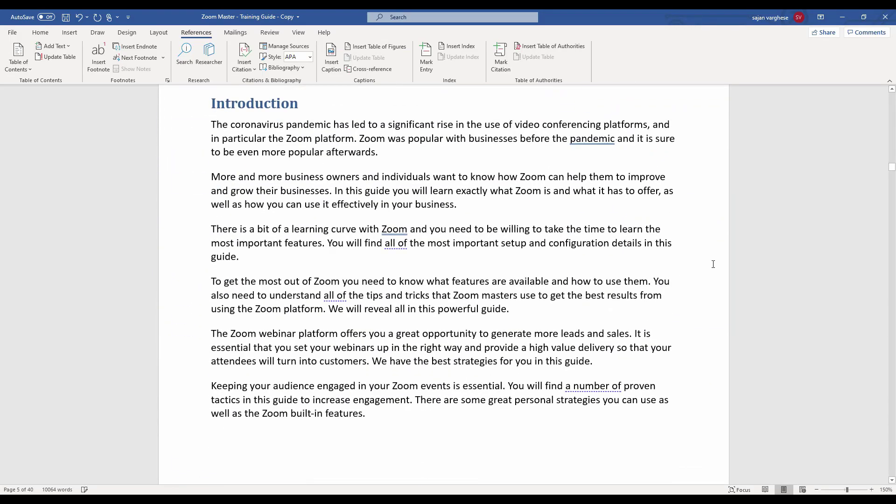
scroll(714, 264, up, 5)
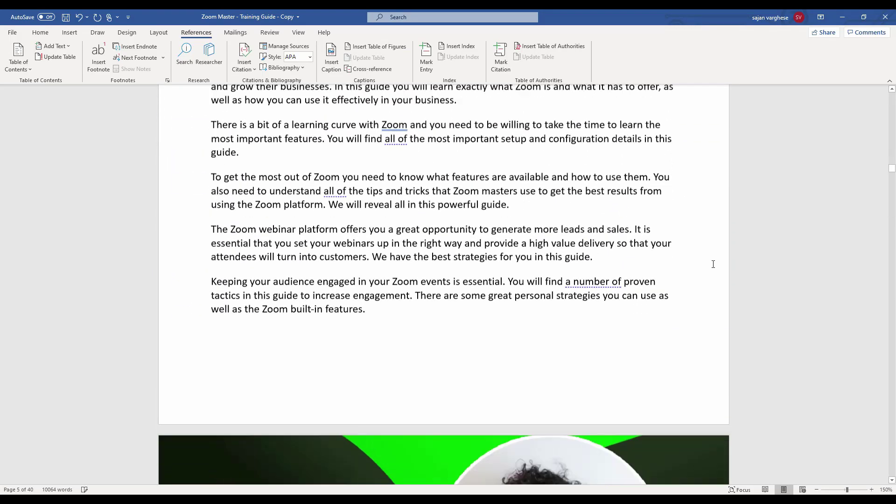
scroll(712, 264, down, 5)
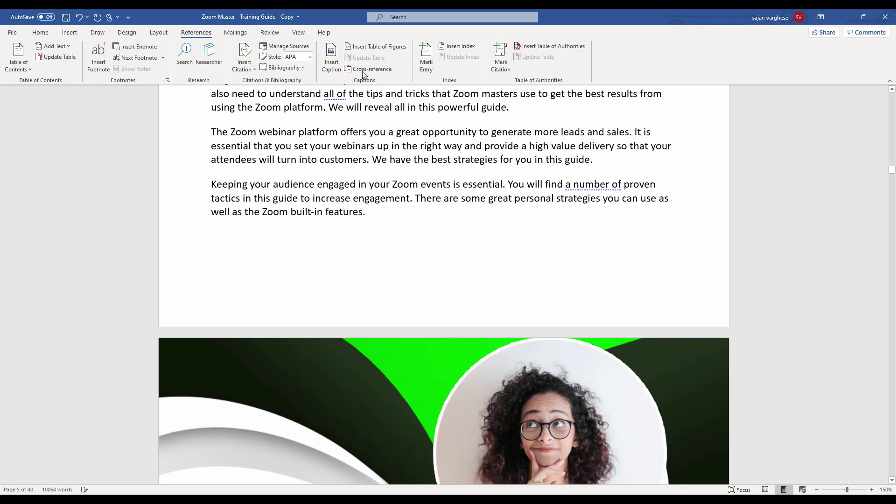
click(73, 37)
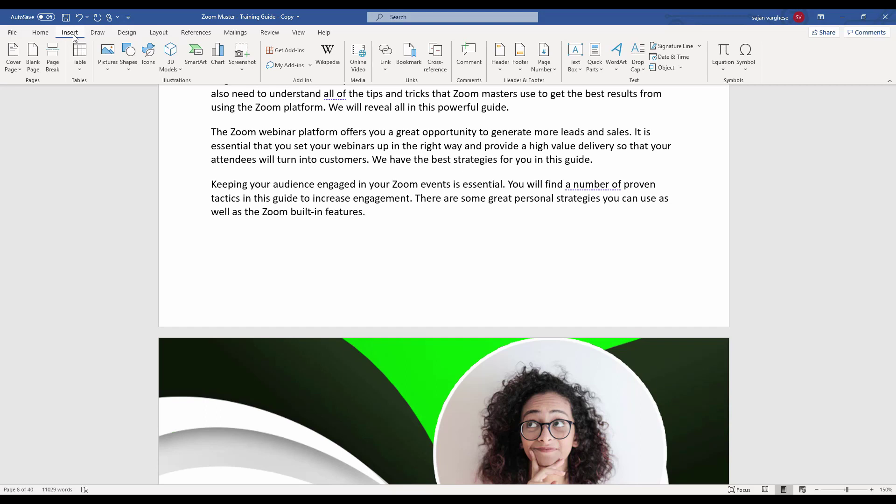
click(546, 69)
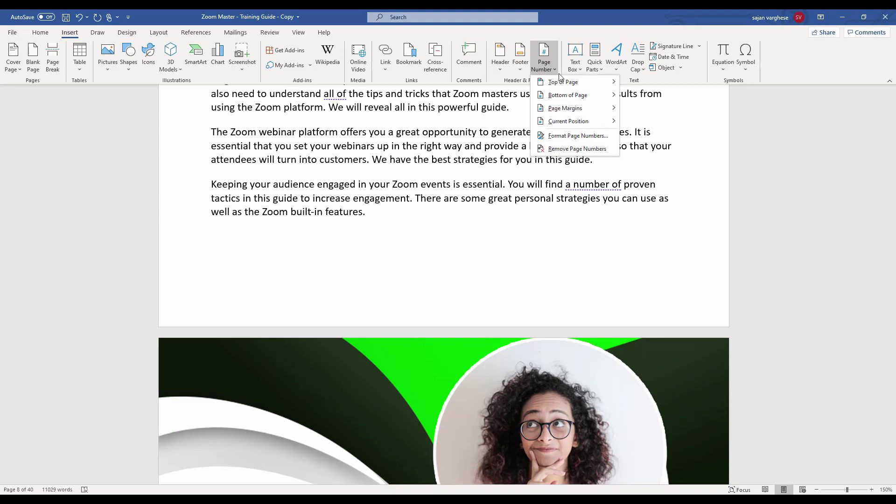
mouse_move(563, 85)
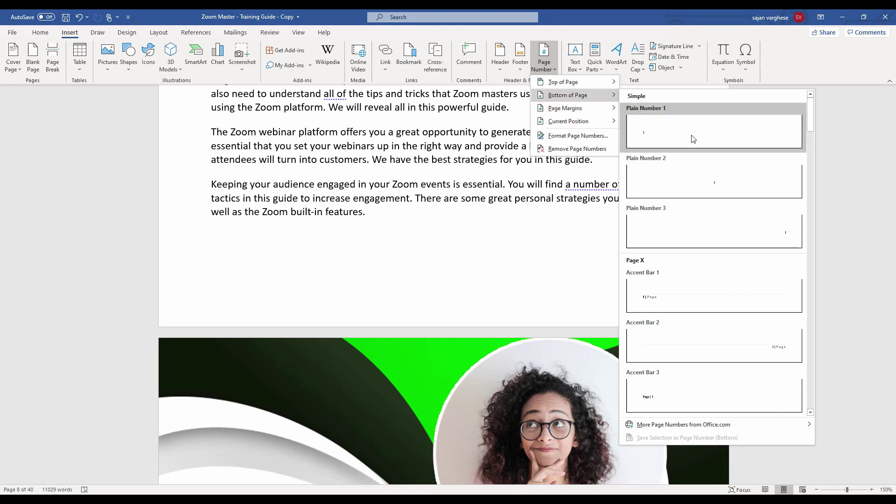
click(716, 189)
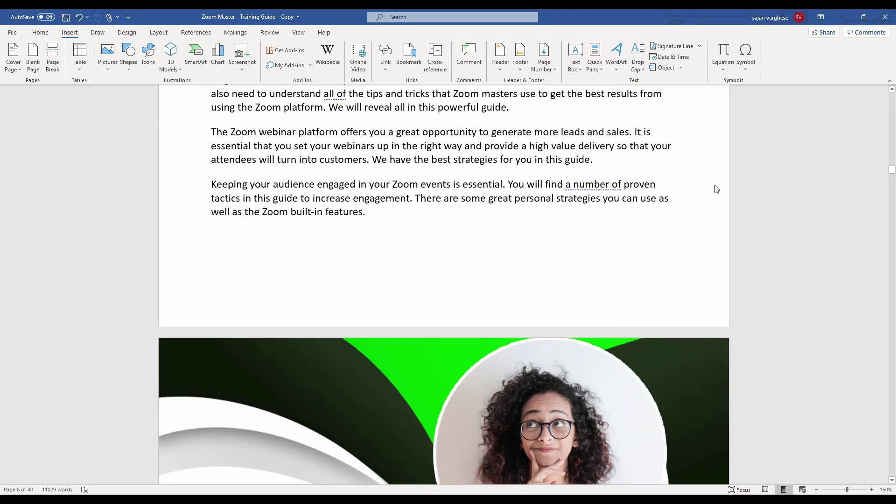
Step: Check the footer page numbers around the contents pages and Introduction, leave footer editing, and return to the start of the table of contents
double_click(777, 331)
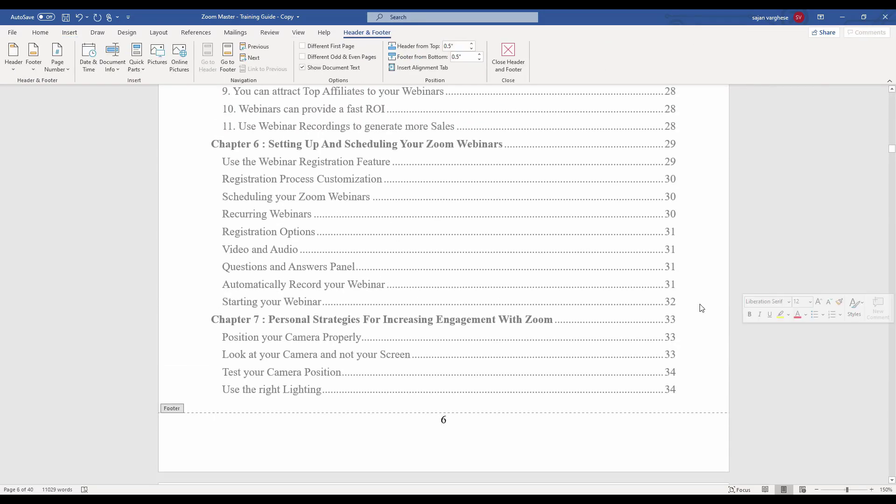
scroll(525, 297, down, 4)
scroll(525, 296, down, 13)
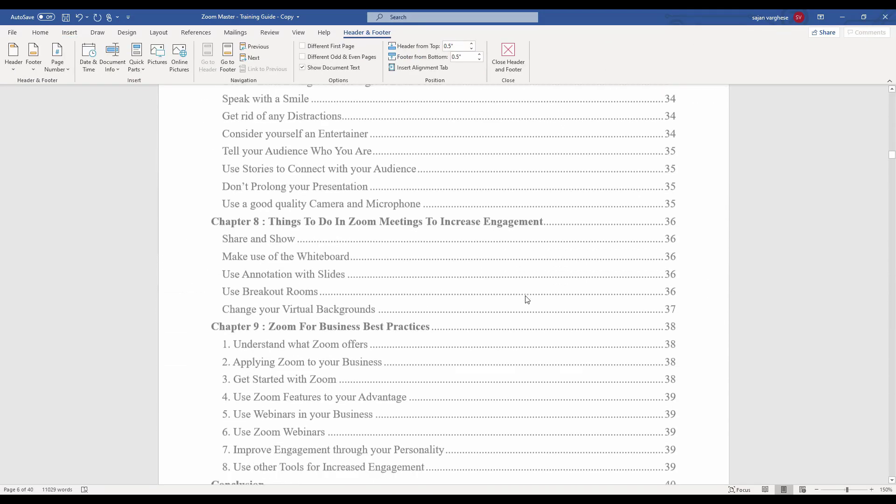
double_click(535, 384)
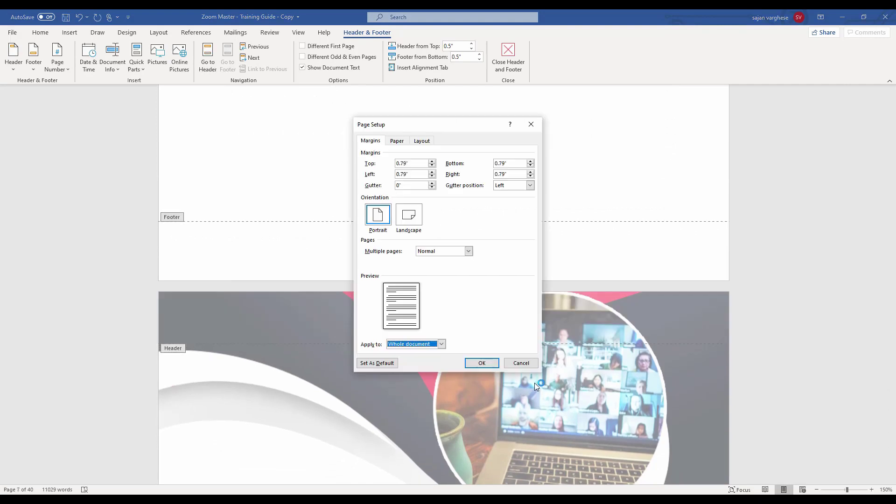
click(522, 363)
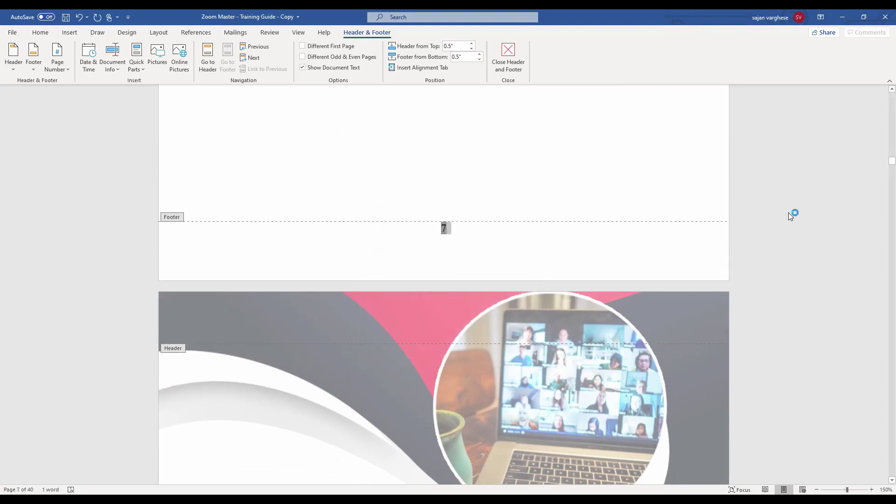
scroll(429, 327, down, 9)
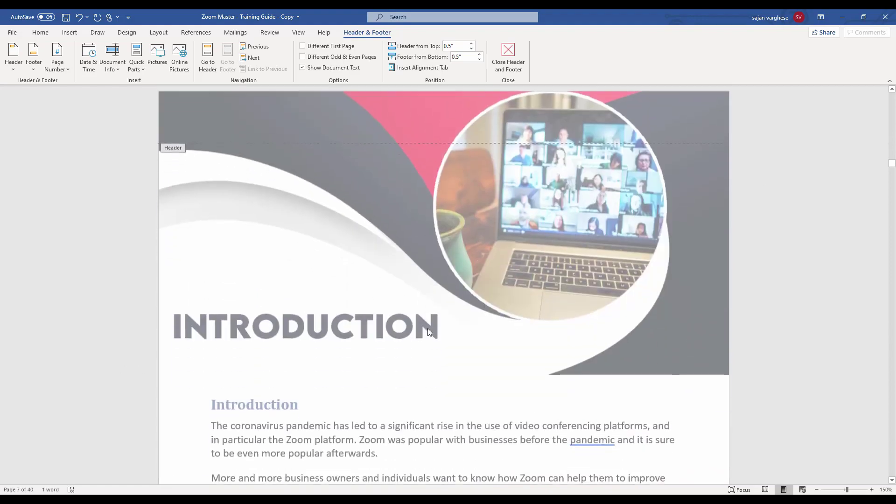
key(Escape)
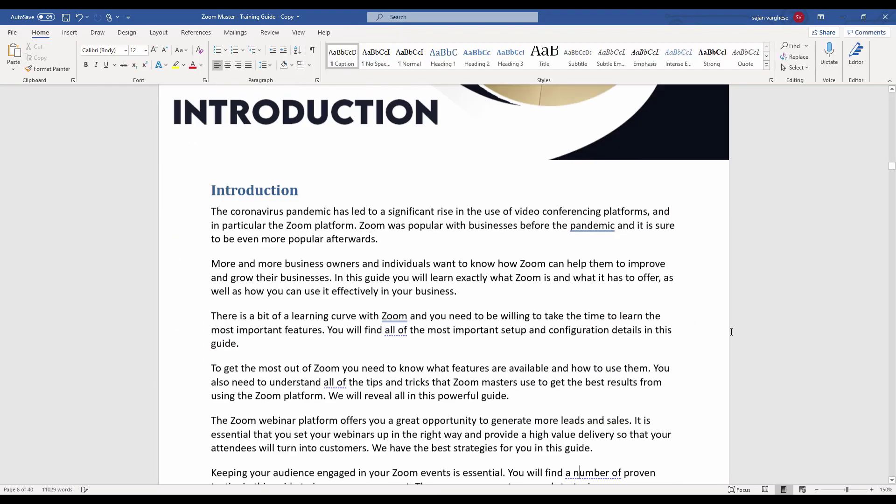
scroll(724, 327, up, 15)
scroll(891, 136, up, 10)
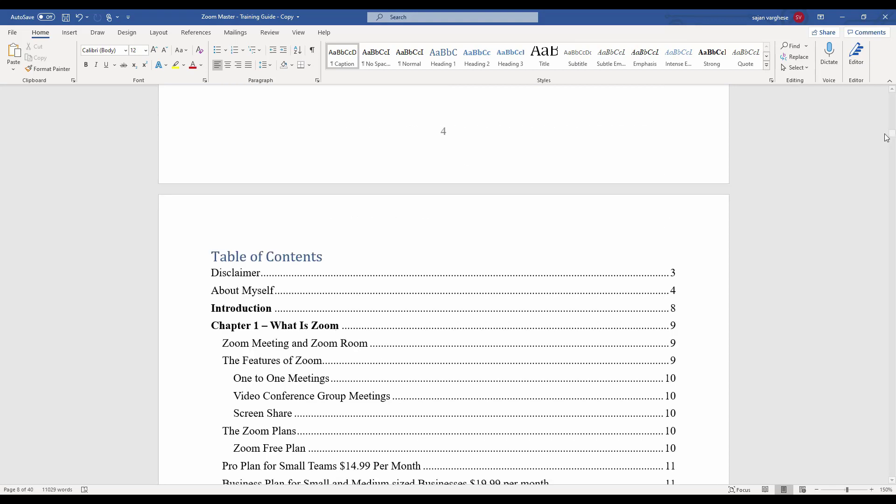
click(465, 300)
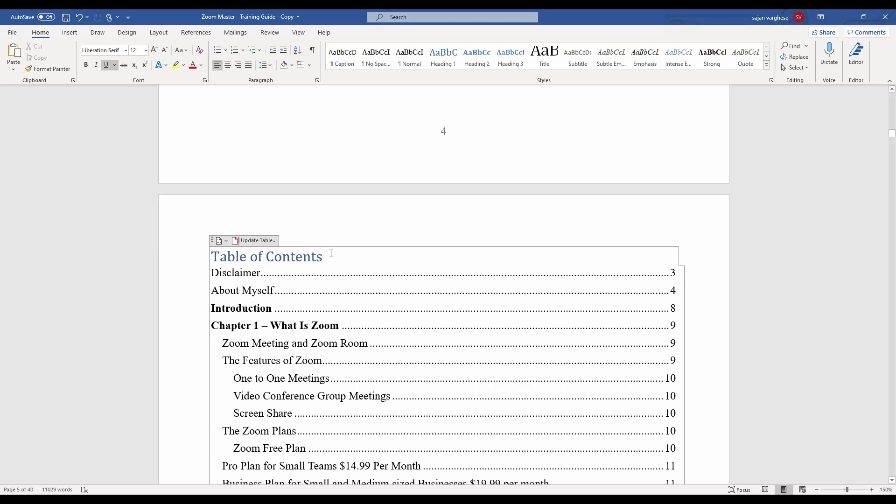
Step: Update the table of contents using the page-numbers-only option, and deselect the table
click(268, 241)
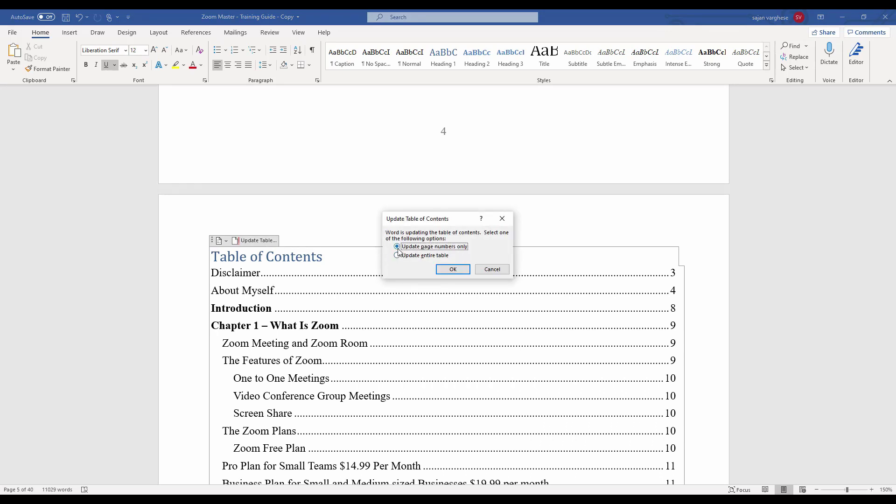
click(449, 265)
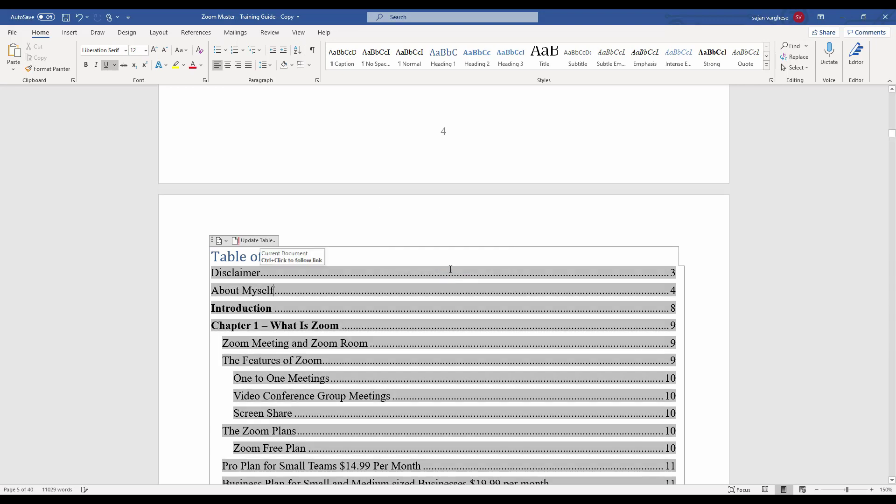
click(742, 240)
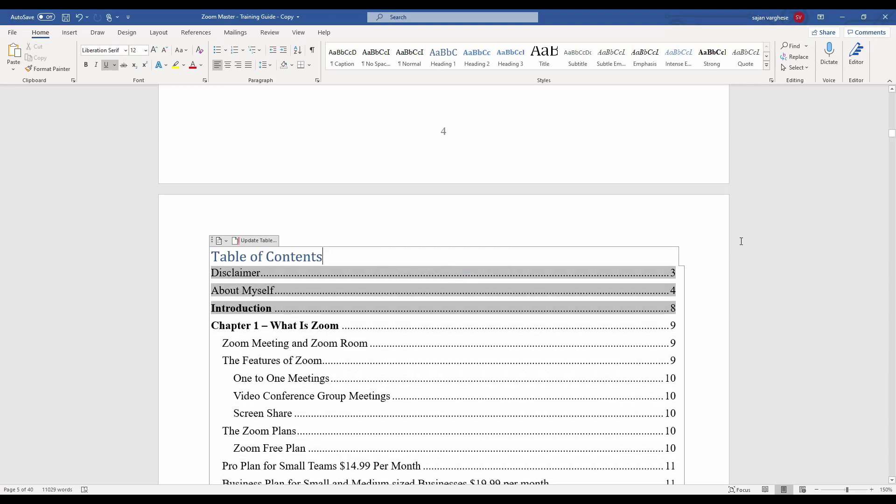
click(467, 161)
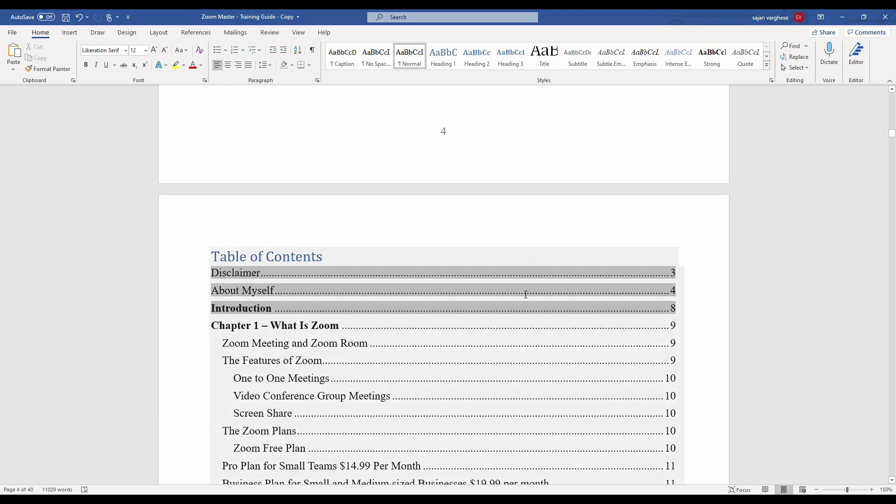
scroll(525, 294, down, 3)
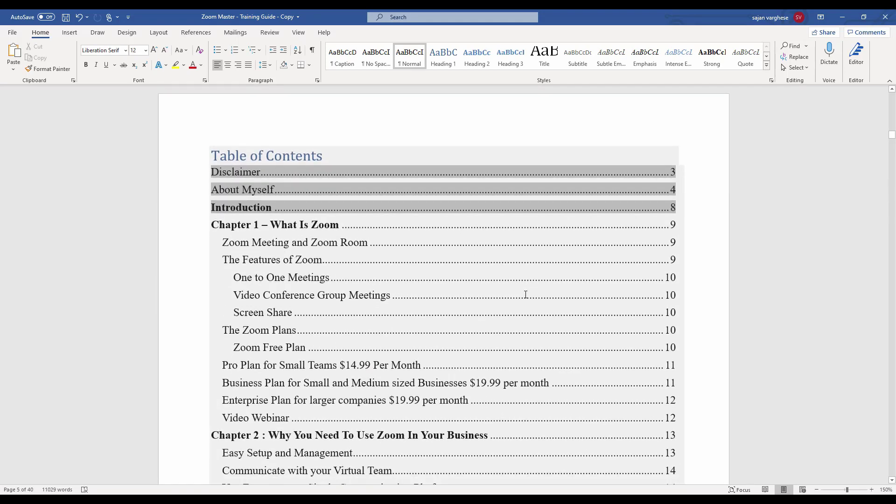
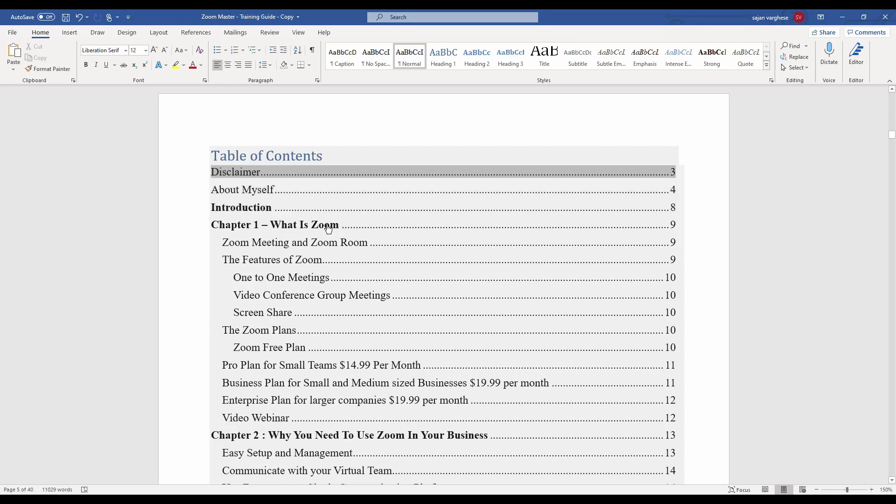
Step: Follow the contents entry for "Chapter 1 – What Is Zoom", check its footer page number, and return to the end of the table of contents
ctrl+click(328, 227)
scroll(596, 302, down, 5)
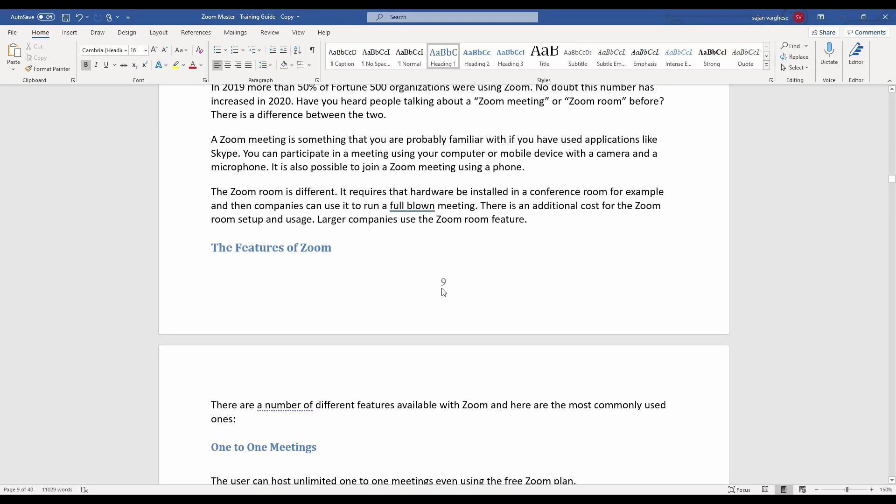
scroll(447, 286, up, 3)
scroll(448, 287, up, 4)
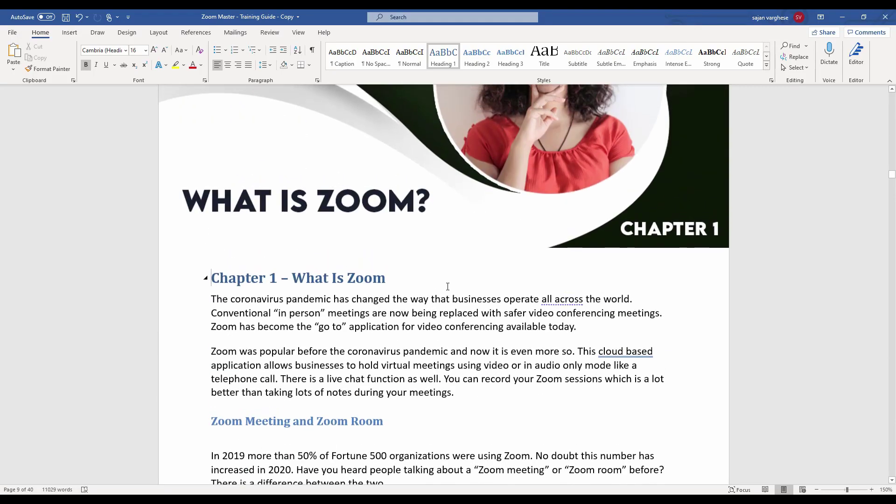
scroll(722, 341, up, 8)
scroll(724, 340, up, 15)
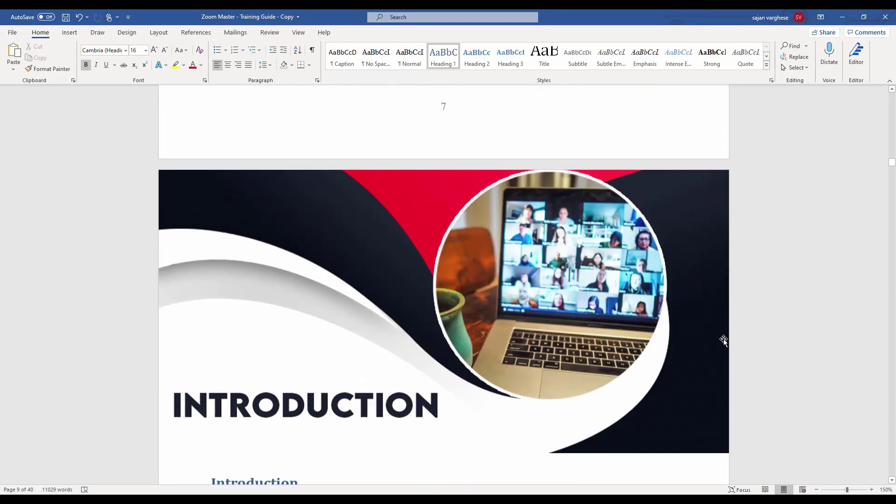
scroll(724, 339, down, 4)
scroll(724, 339, down, 3)
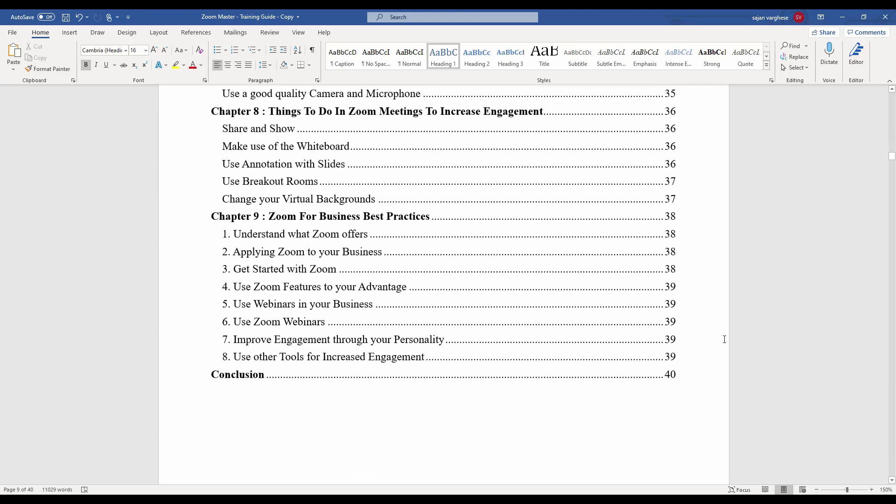
Step: Follow the contents entry for "Chapter 9 : Zoom For Business Best Practices", check its footer page number, and return to the document's cover page
click(217, 174)
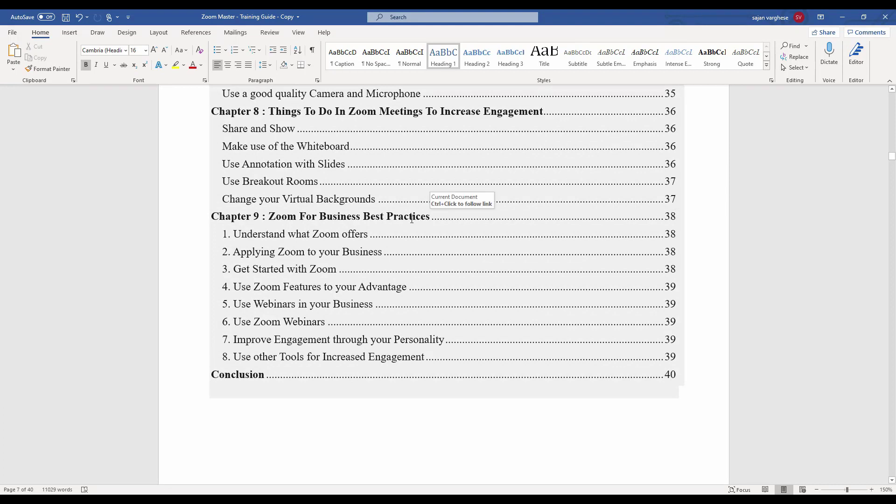
triple_click(412, 219)
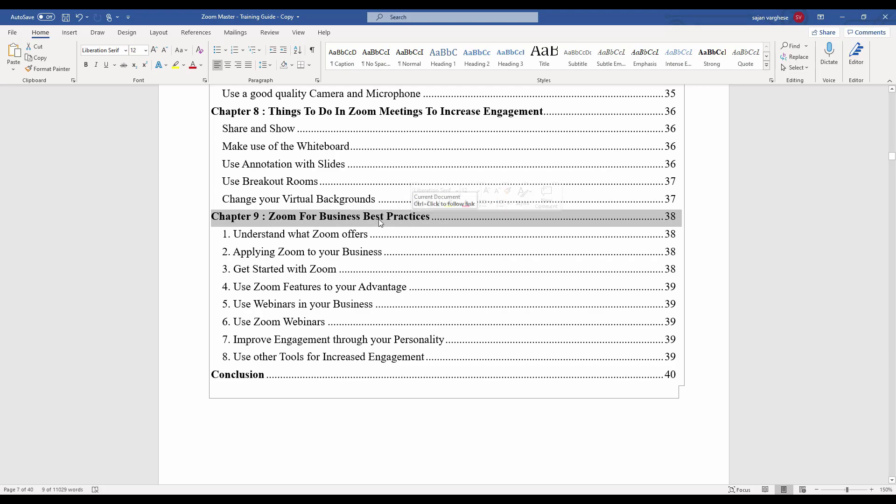
ctrl+click(366, 222)
scroll(471, 276, down, 4)
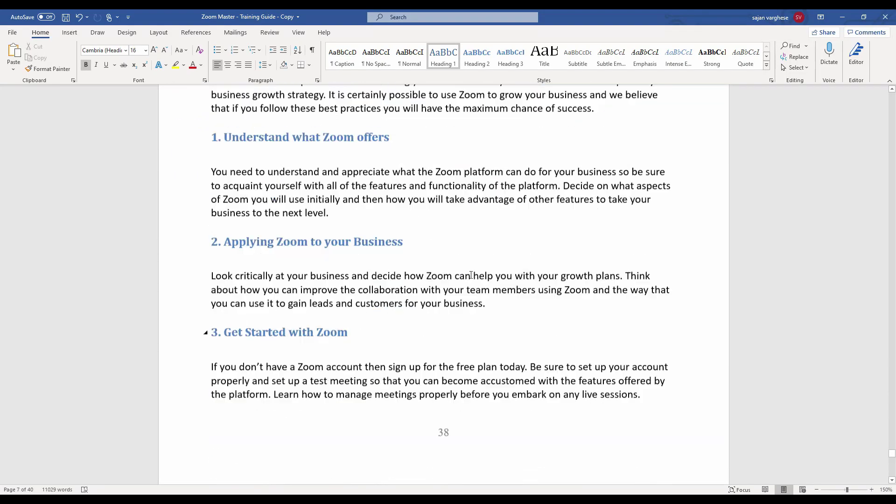
scroll(472, 275, down, 2)
scroll(471, 276, up, 6)
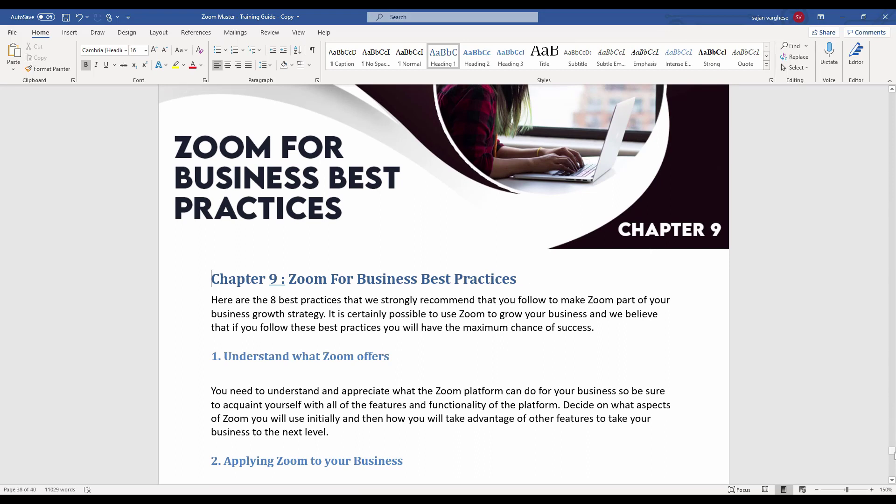
drag(894, 455, 894, 101)
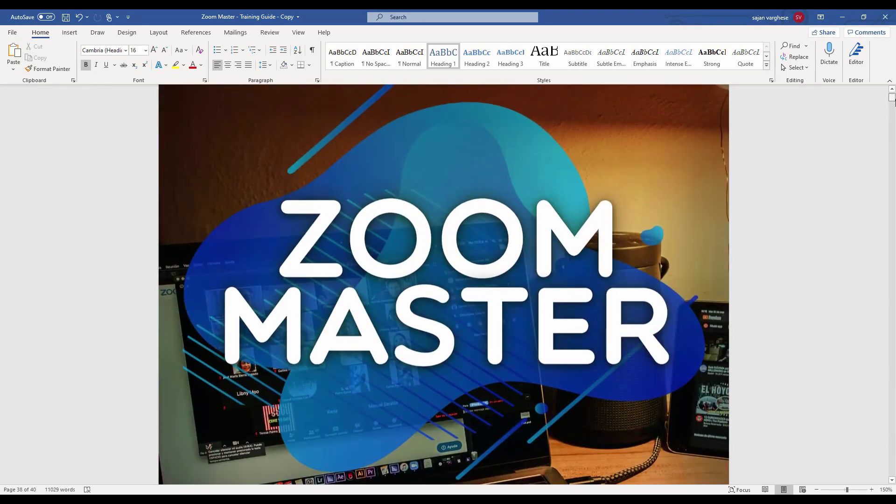